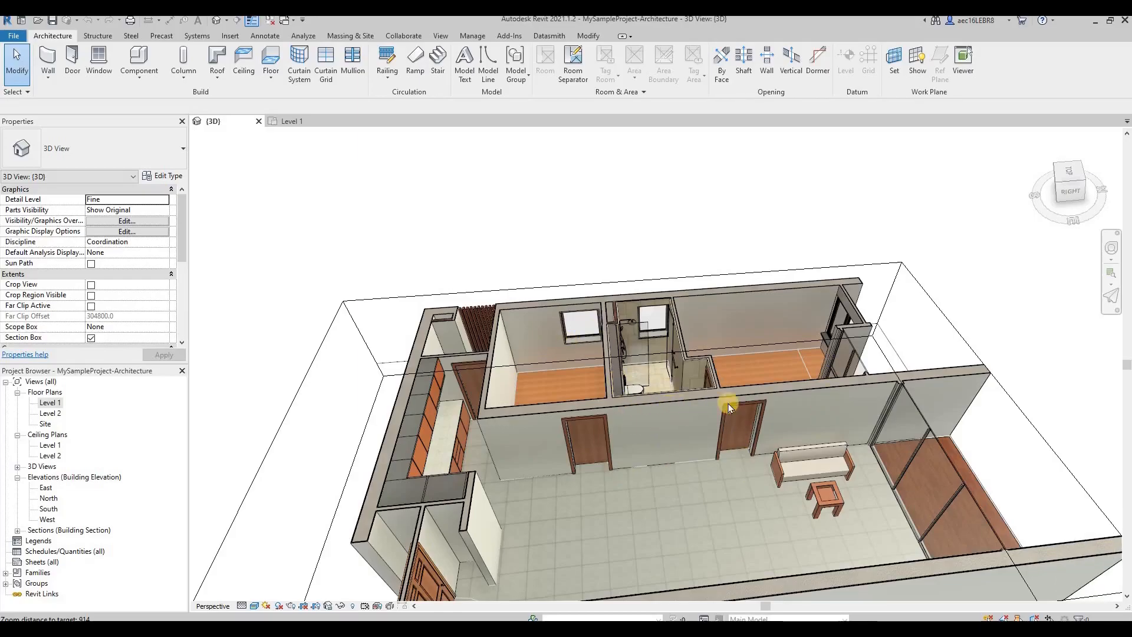
Open the project's Level 1 floor plan and browse the door types available for placement
left_click(291, 120)
scroll(496, 319, "up", 4)
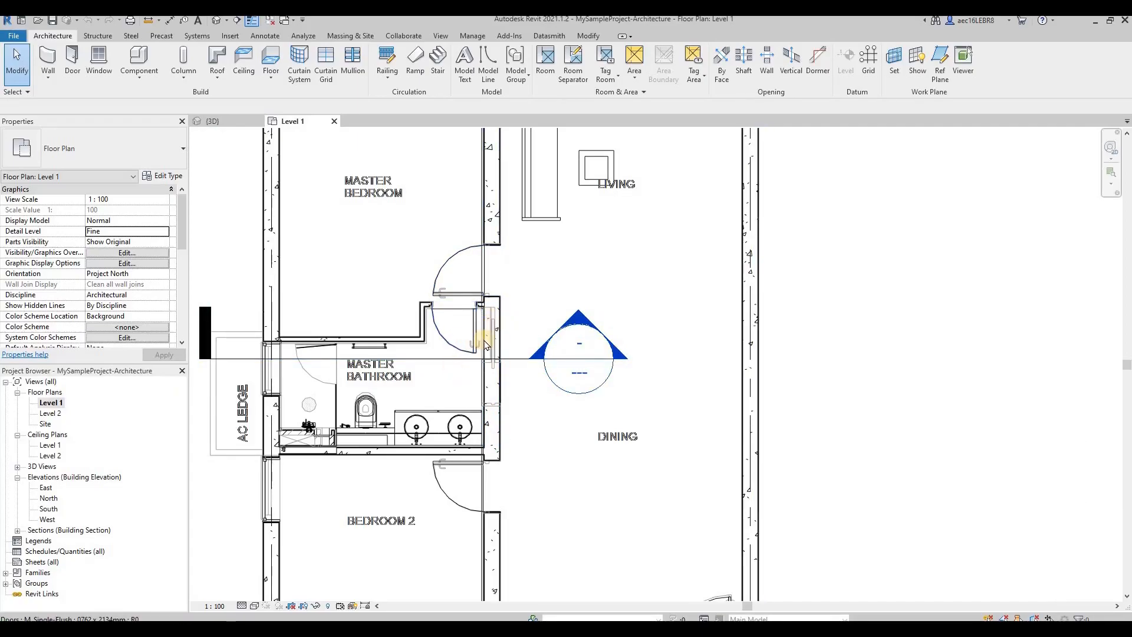
scroll(490, 407, "up", 2)
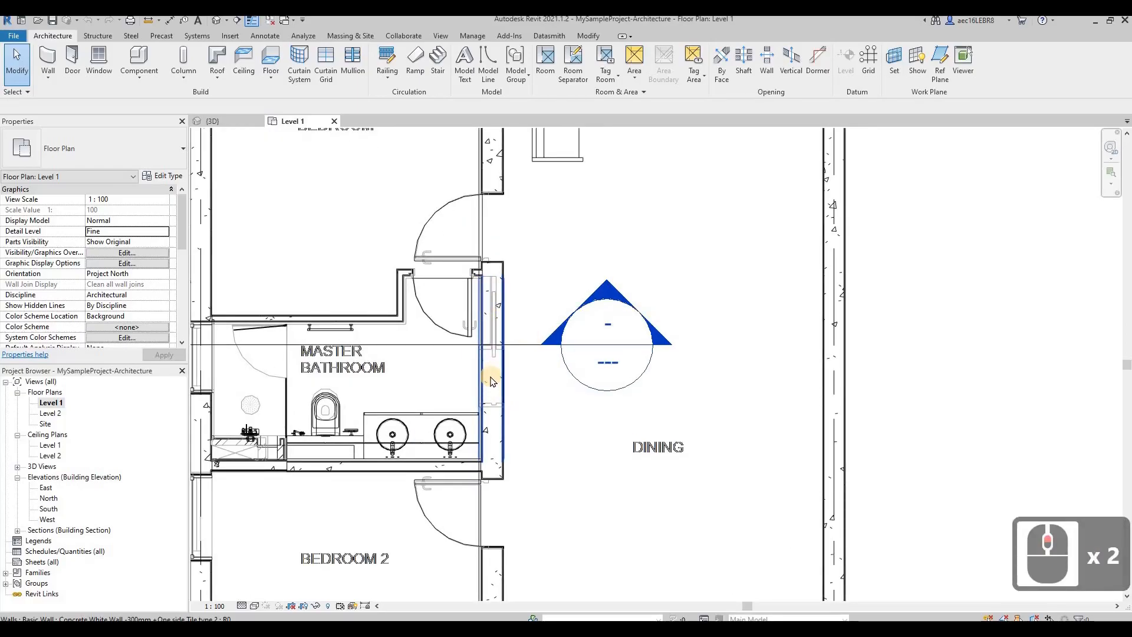
left_click(69, 71)
left_click(111, 151)
left_click(112, 154)
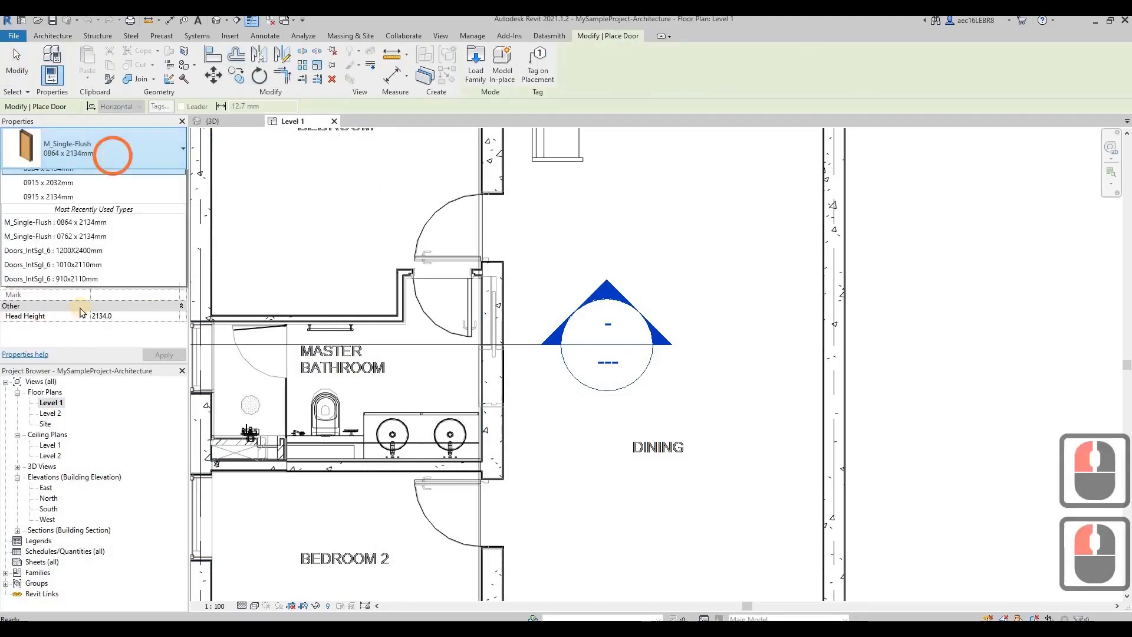
scroll(69, 304, "up", 3)
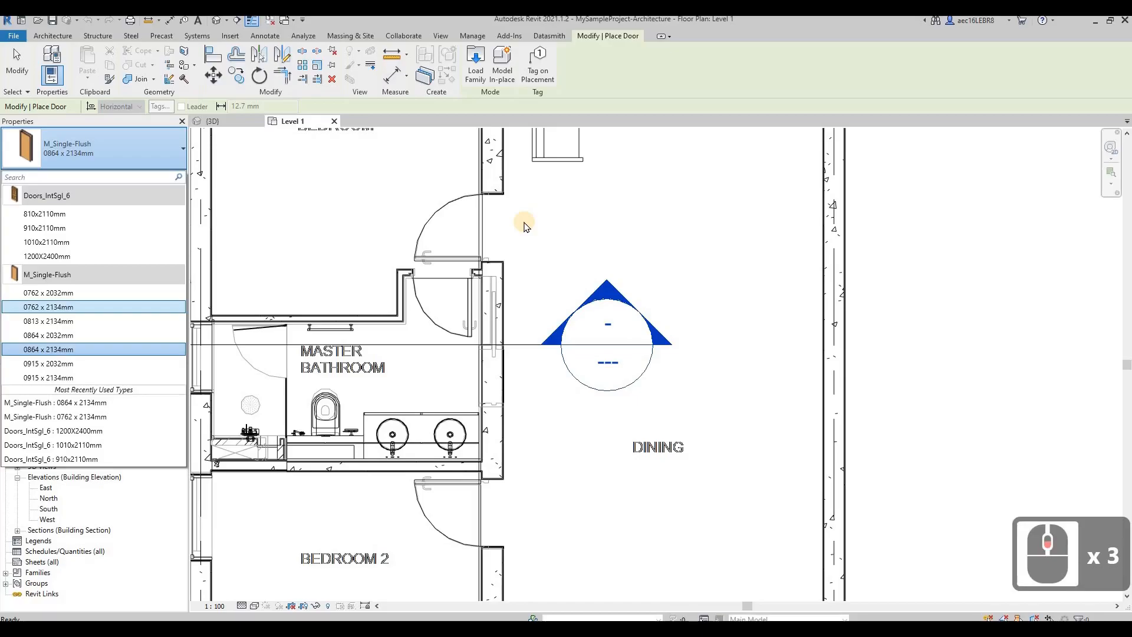
key("Escape")
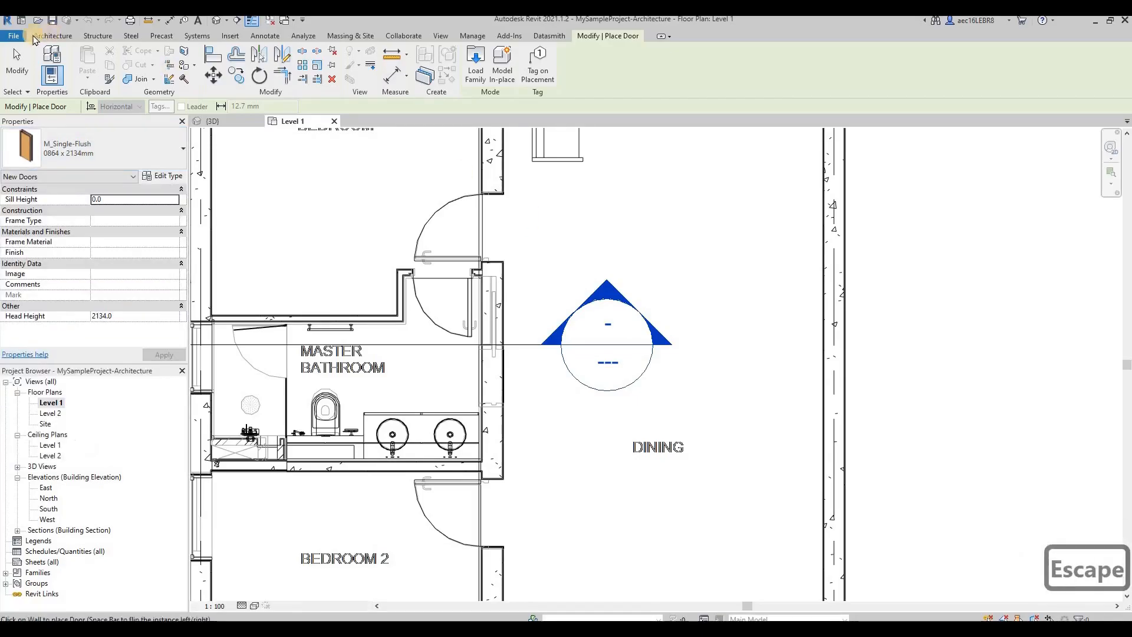
key("Escape")
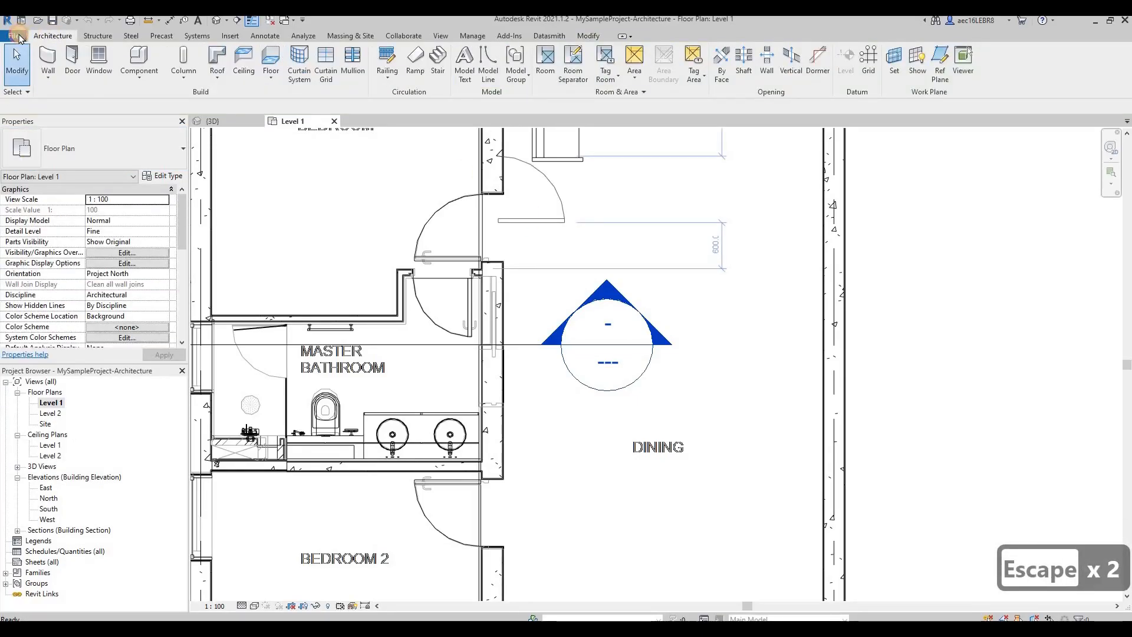
Create a new family from the Metric Door template in the English family templates folder
left_click(18, 36)
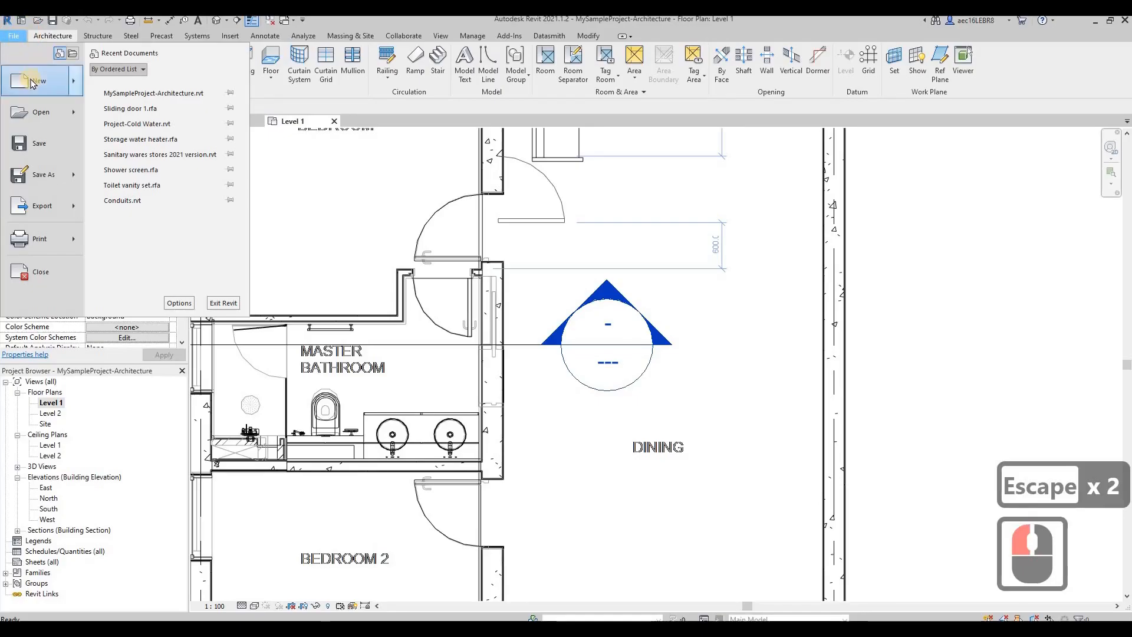
mouse_move(30, 83)
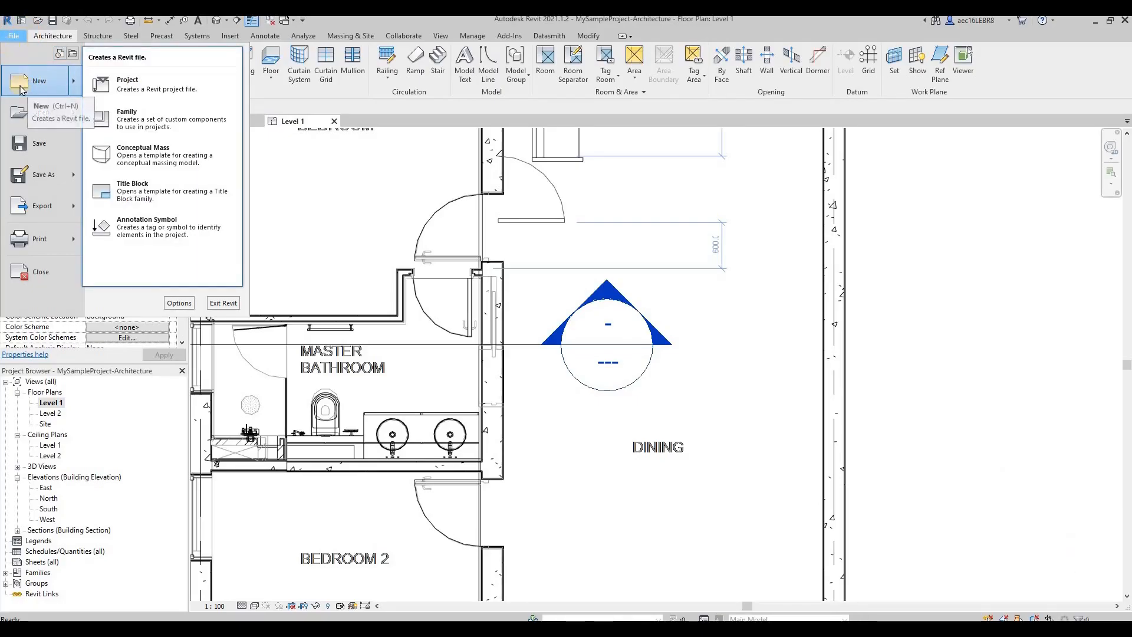
mouse_move(73, 81)
left_click(158, 131)
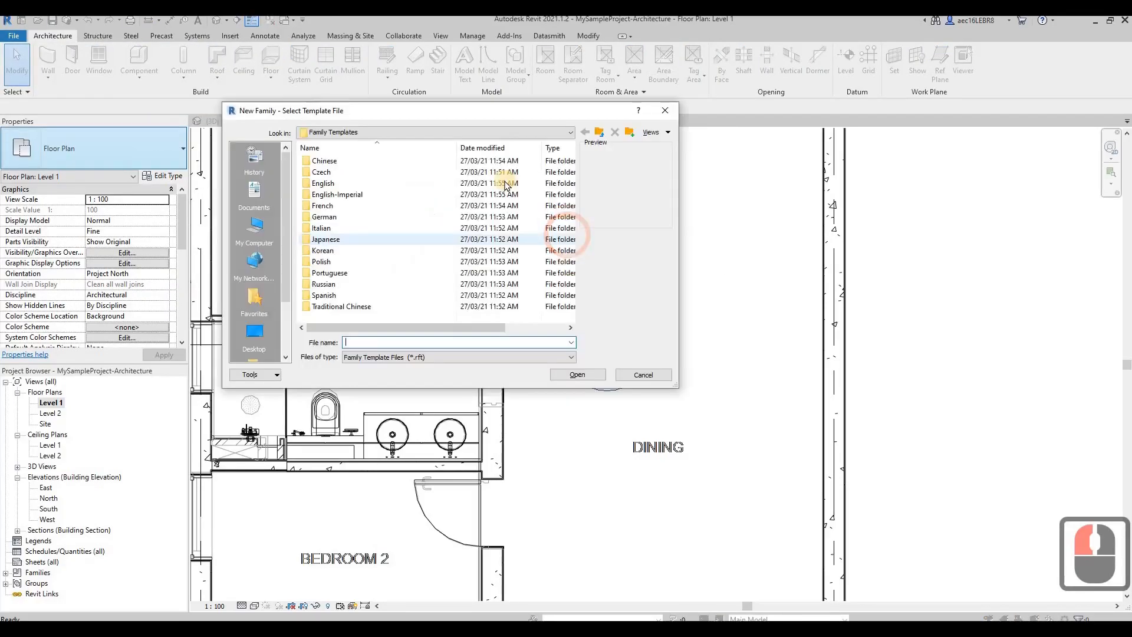
double_click(353, 184)
scroll(410, 221, "down", 6)
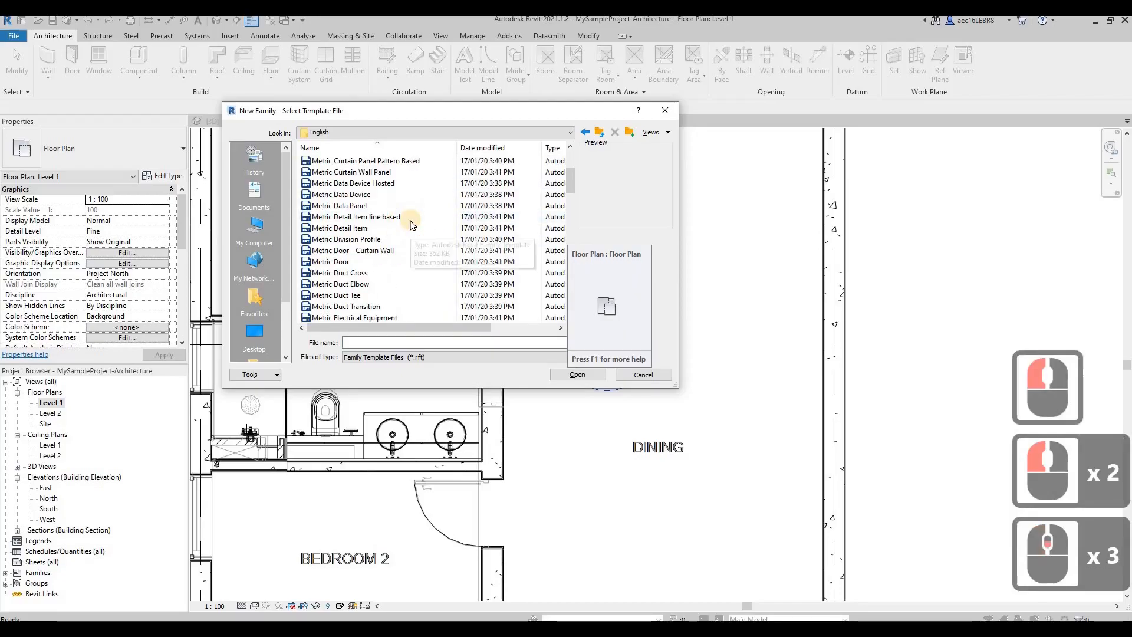
scroll(344, 198, "up", 1)
left_click(344, 195)
left_click(578, 374)
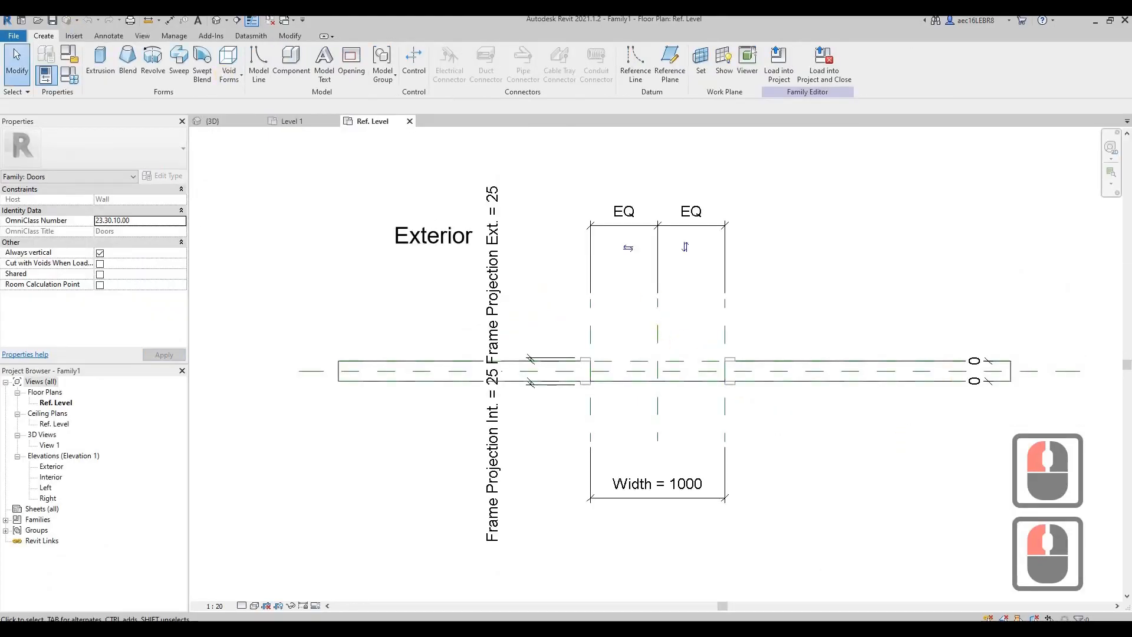
Examine the project's 3D view for the existing doors and return to the door family's Ref. Level plan
left_click(213, 122)
scroll(251, 310, "down", 2)
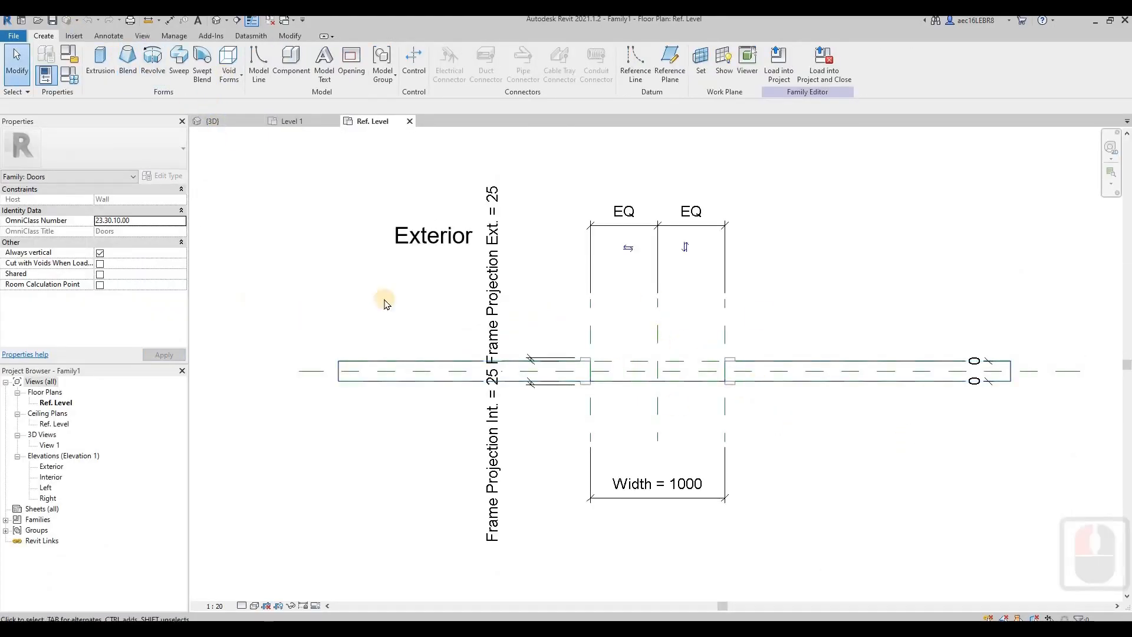
scroll(511, 254, "up", 2)
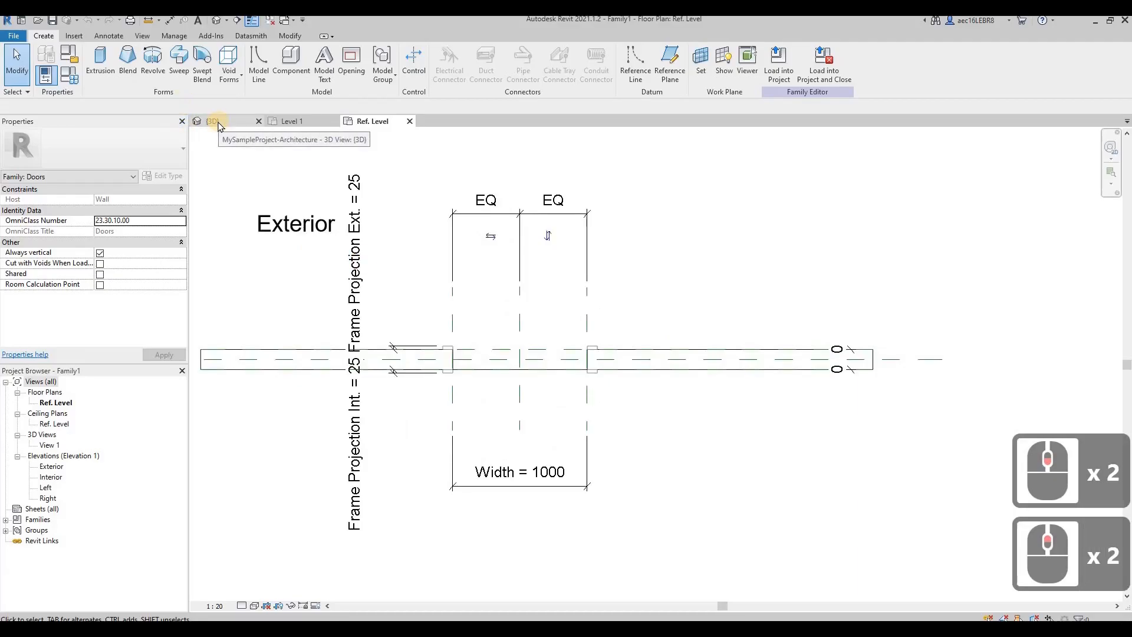
left_click(718, 386)
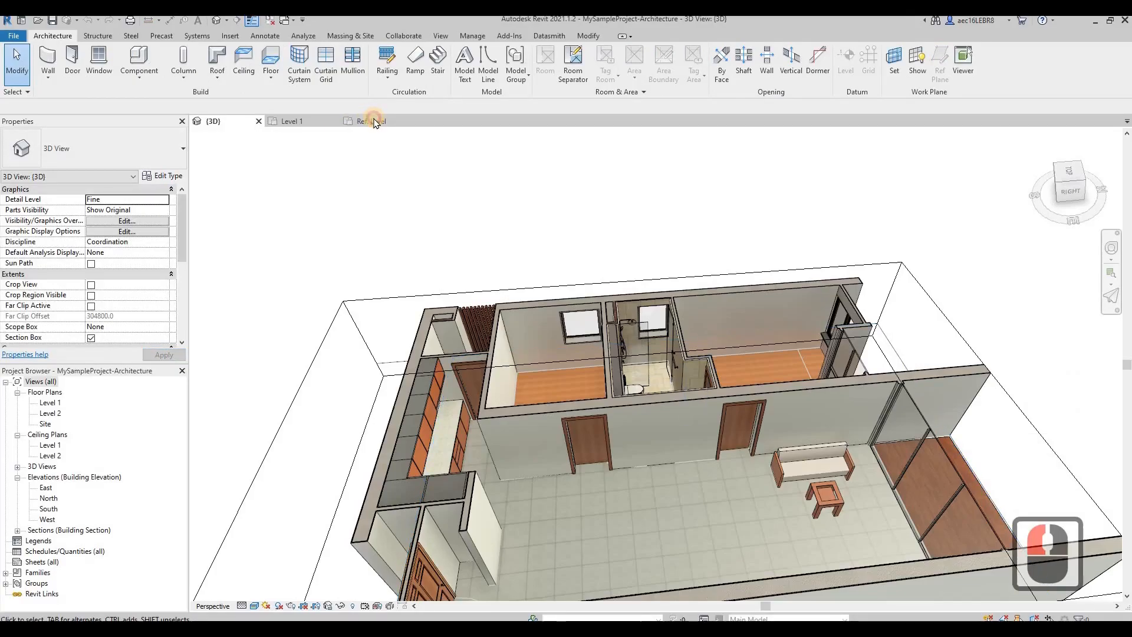
left_click(375, 121)
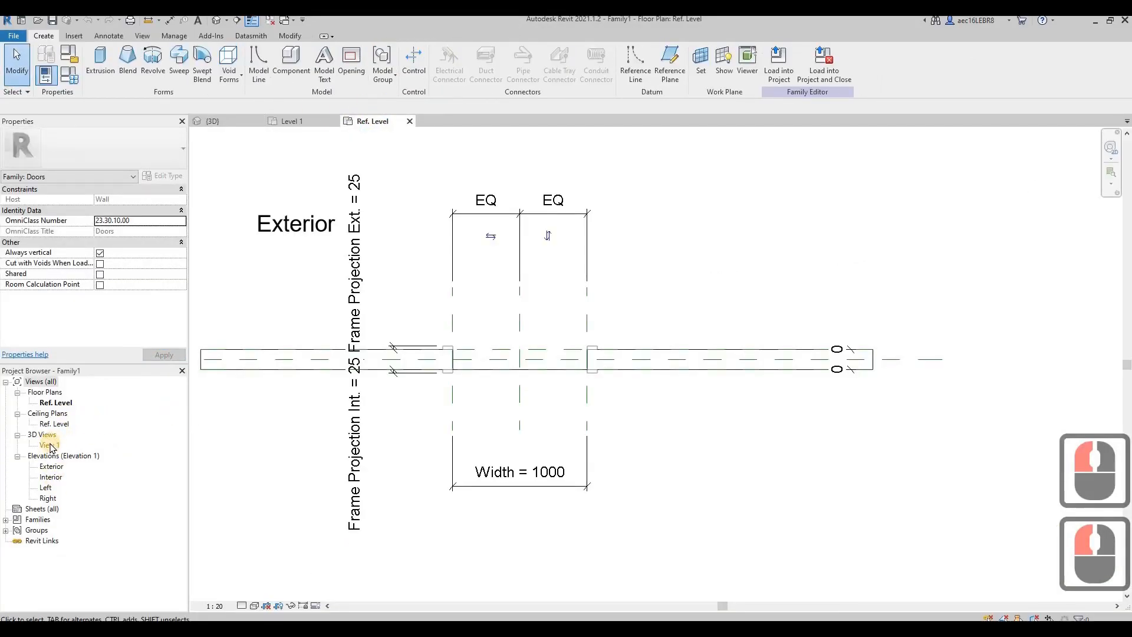
Open the door family's 3D view, View 1, and set its visual style to Shaded
double_click(51, 445)
middle_click_drag(541, 452, 662, 423, "shift")
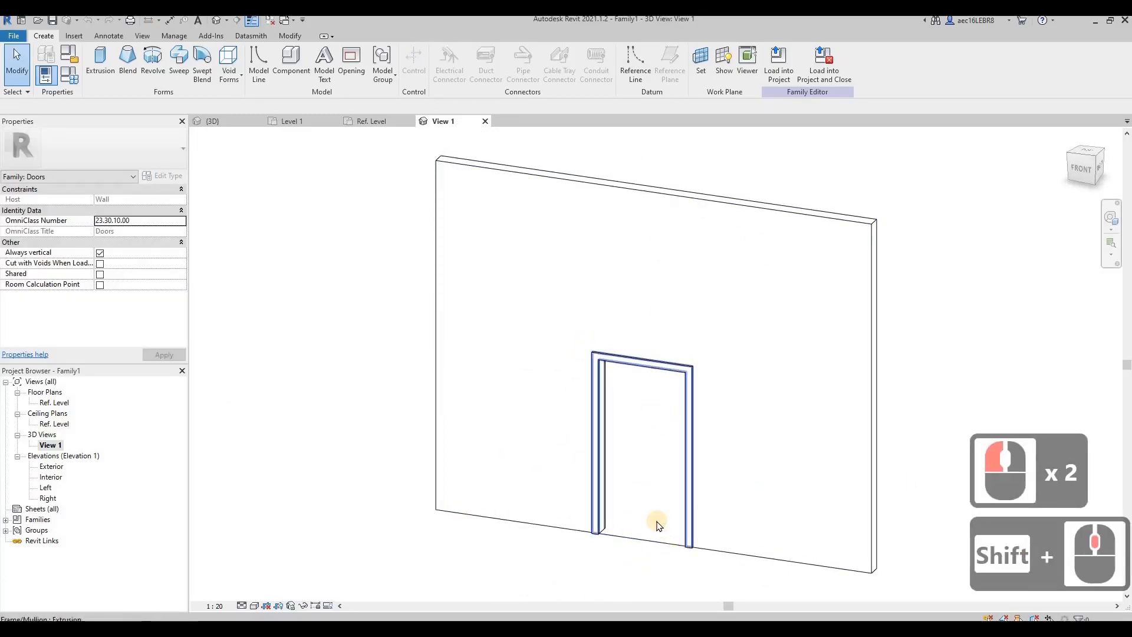
mouse_move(662, 530)
middle_mouse_down("shift")
mouse_move(543, 516)
mouse_move(803, 525)
mouse_move(664, 543)
middle_mouse_up("shift")
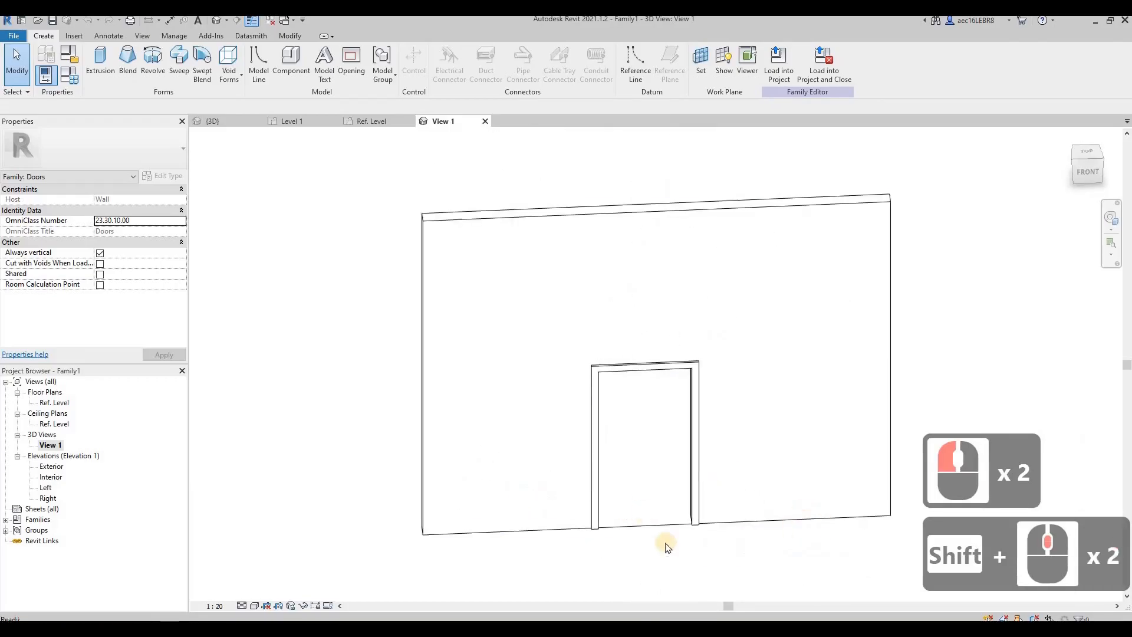
left_click(254, 606)
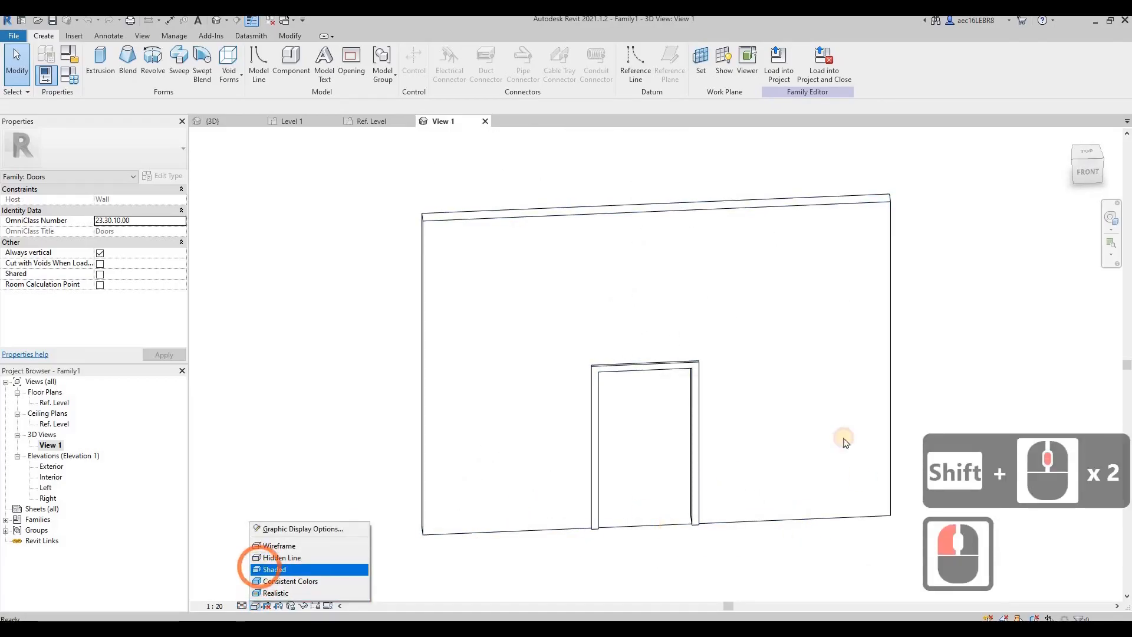
left_click(283, 571)
mouse_move(528, 507)
middle_mouse_down("shift")
mouse_move(737, 499)
mouse_move(725, 490)
middle_mouse_up("shift")
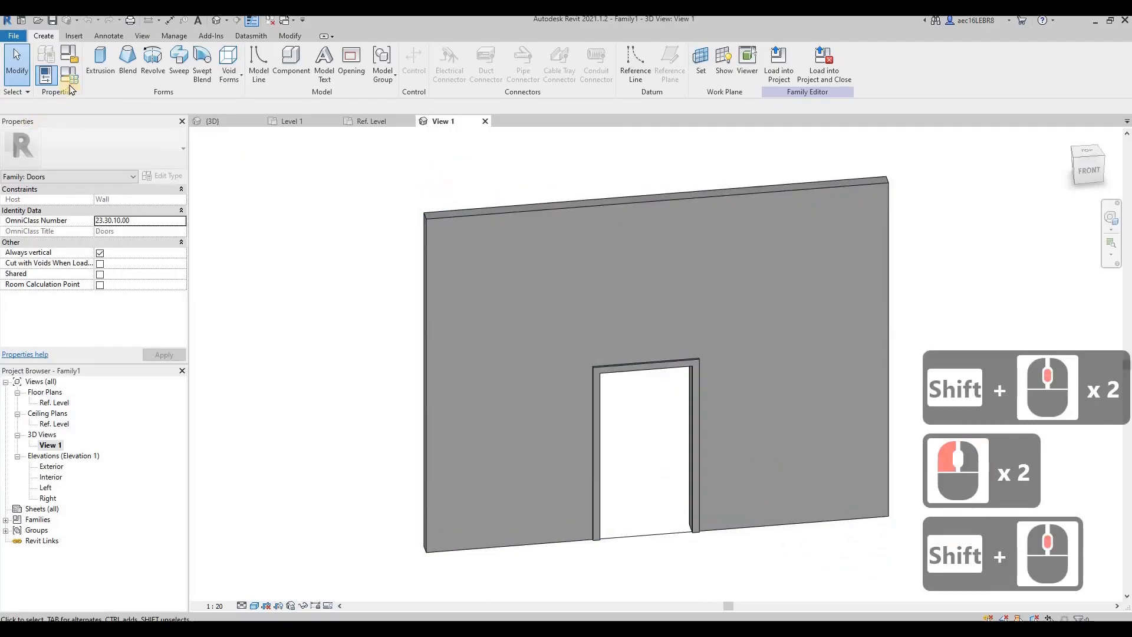
Examine the door family's type parameters and its Interior elevation, Ref. Level plan and 3D view
left_click(68, 76)
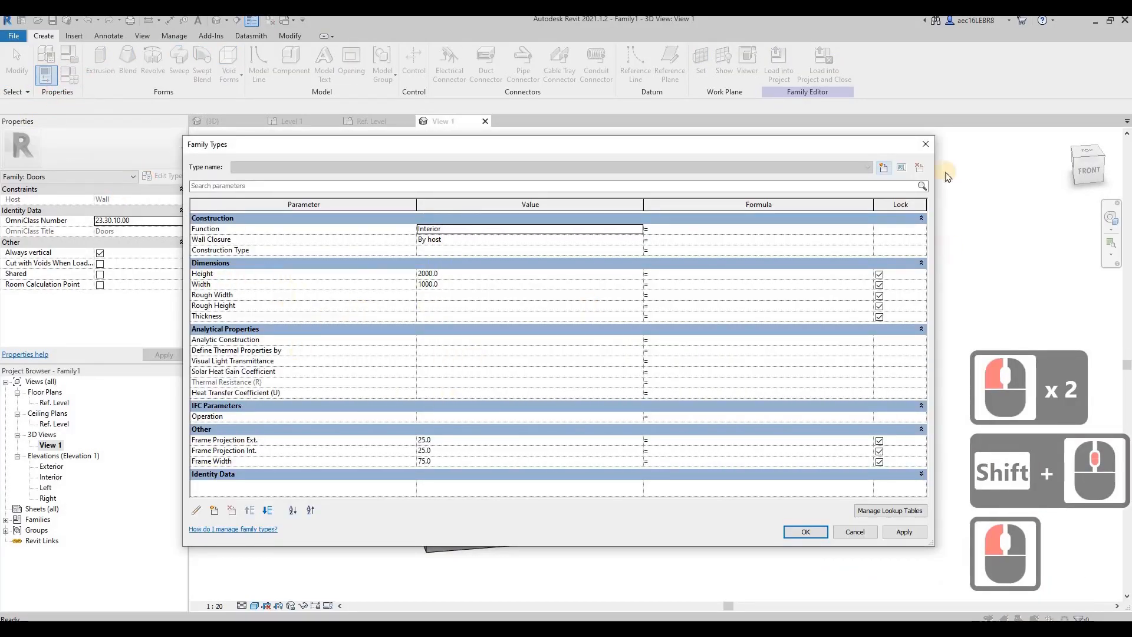
left_click(926, 146)
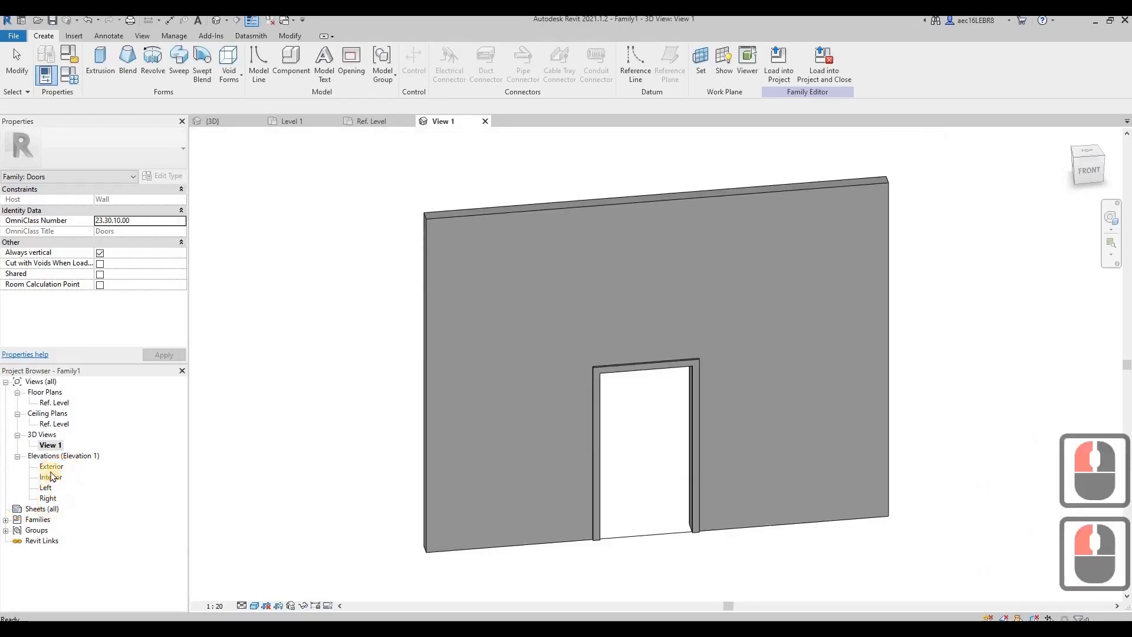
double_click(51, 477)
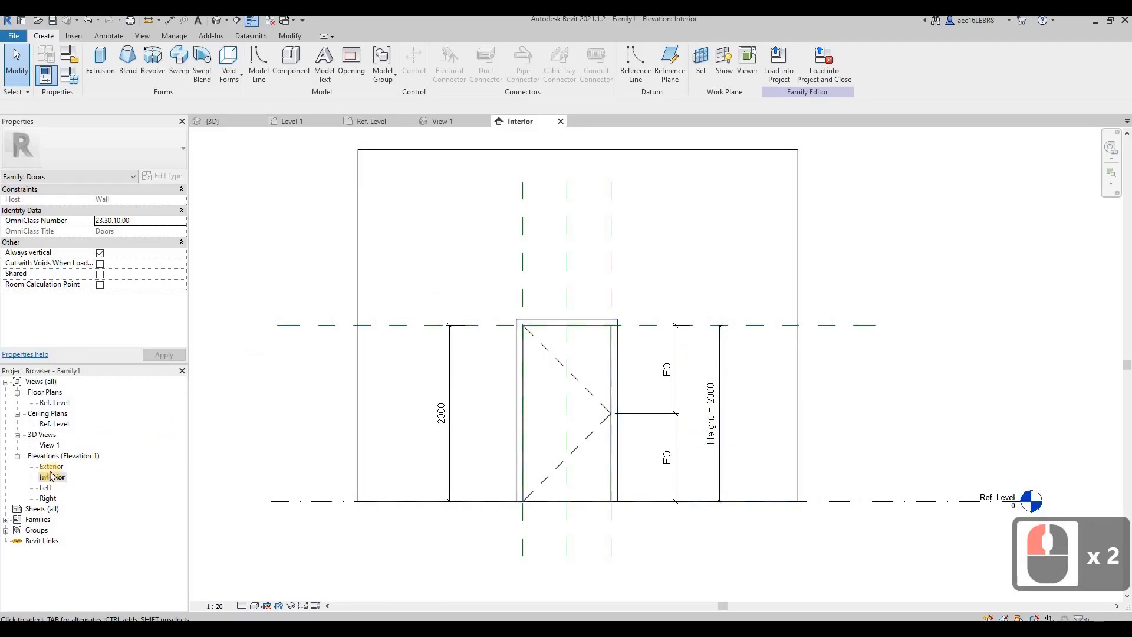
double_click(66, 405)
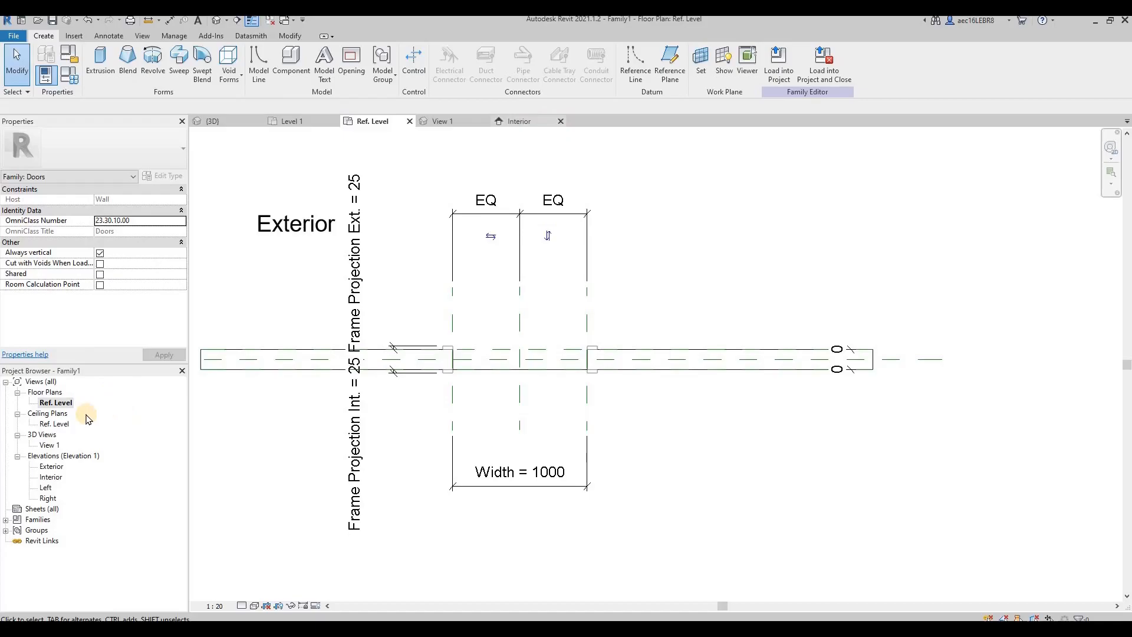
double_click(50, 445)
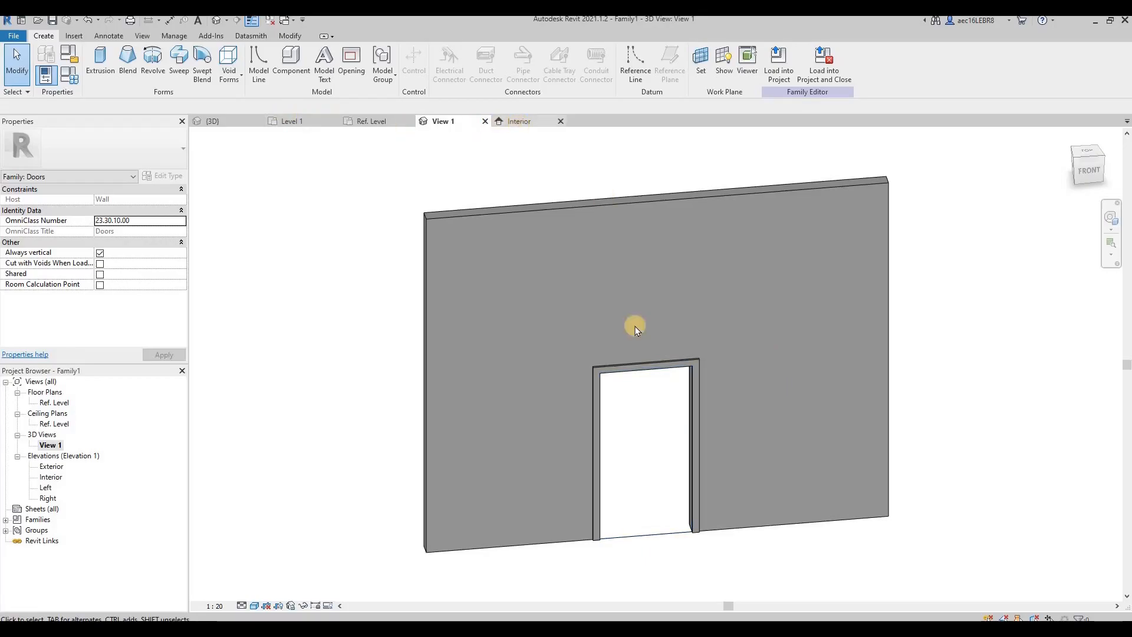
On the Ref. Level plan, sketch an extrusion rectangle about 1120 by 40 mm, starting where the opening's centre line meets the wall's centre line
left_click(378, 121)
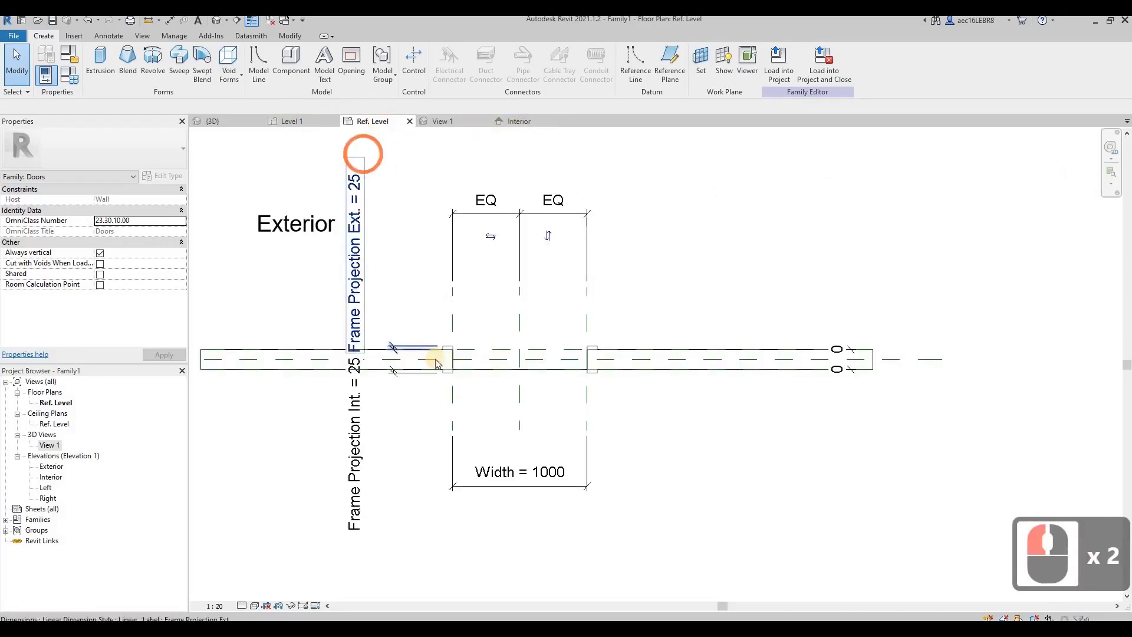
scroll(462, 345, "up", 4)
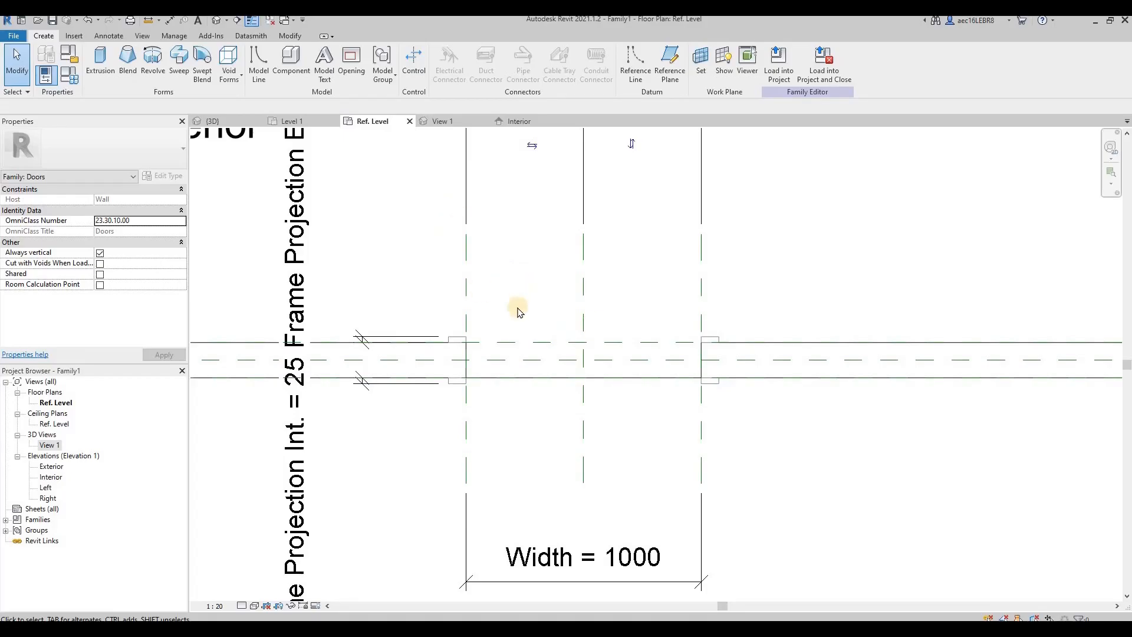
left_click(101, 74)
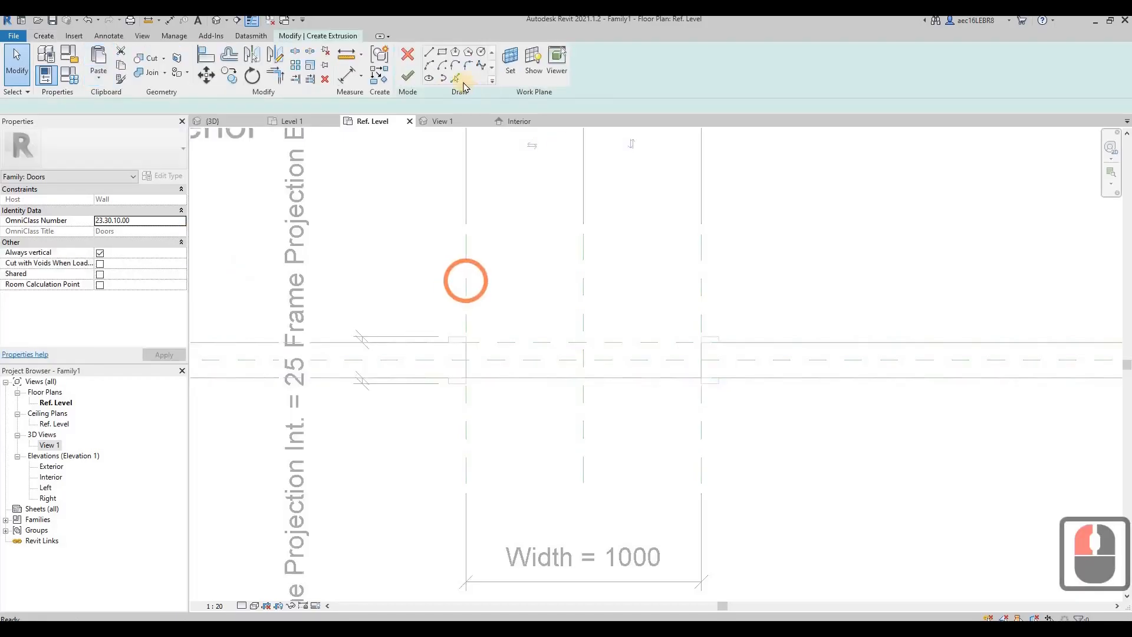
left_click(631, 340)
left_click(578, 356)
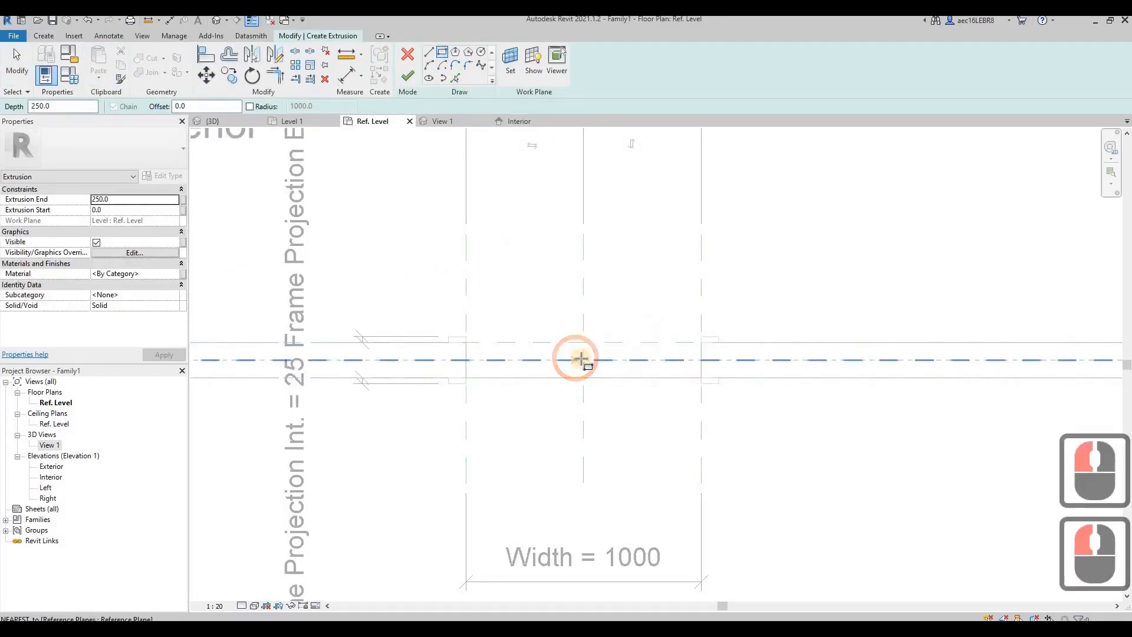
left_click(734, 364)
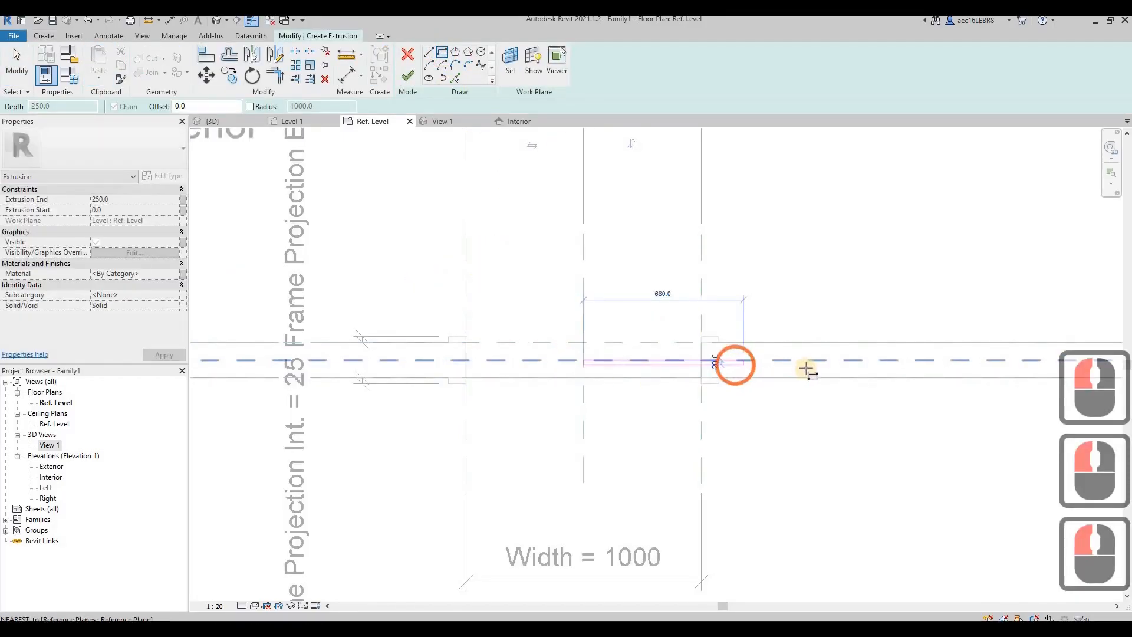
left_click(850, 360)
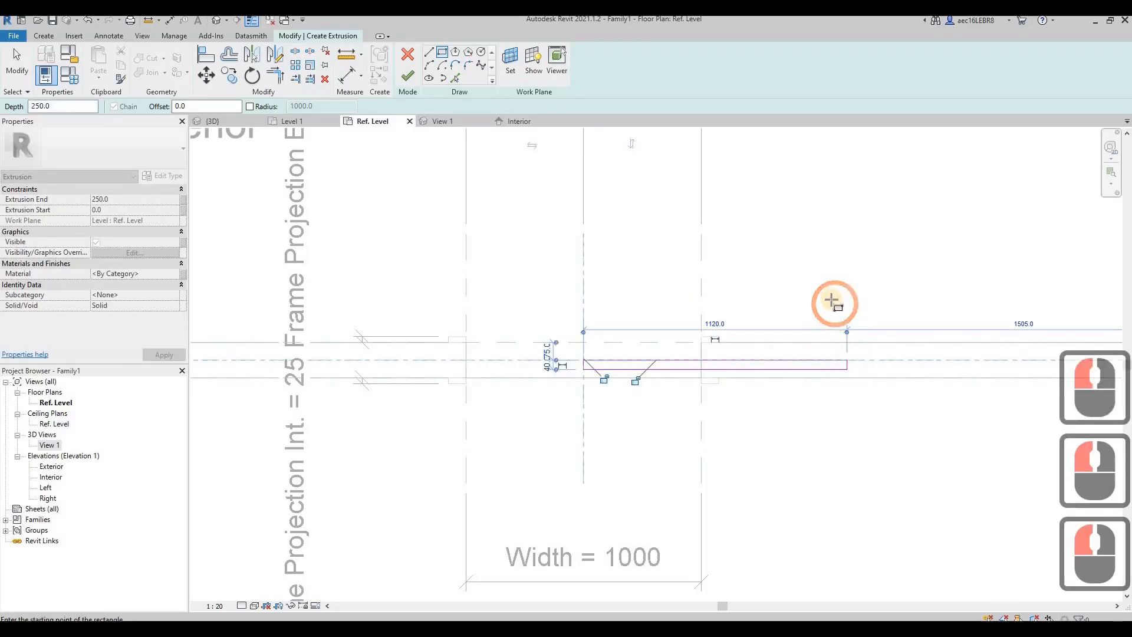
key("Escape")
key("Escape")
Lock the rectangle's short edge at the middle of the opening to the centre reference plane
scroll(580, 376, "up", 7)
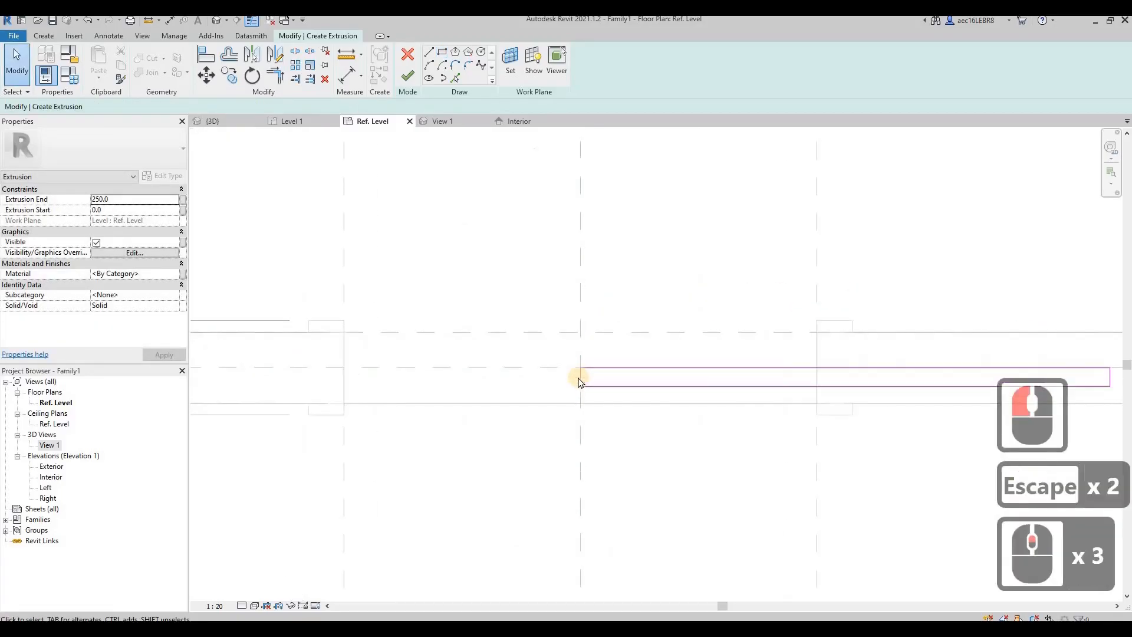
left_click(573, 378)
left_click(758, 386)
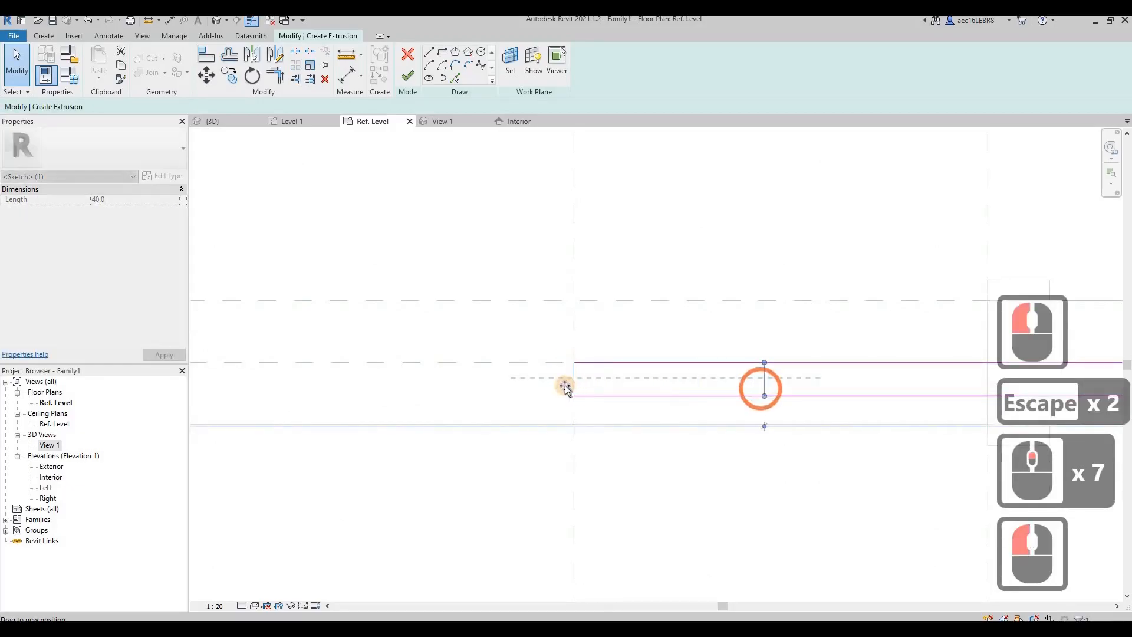
left_click(487, 356)
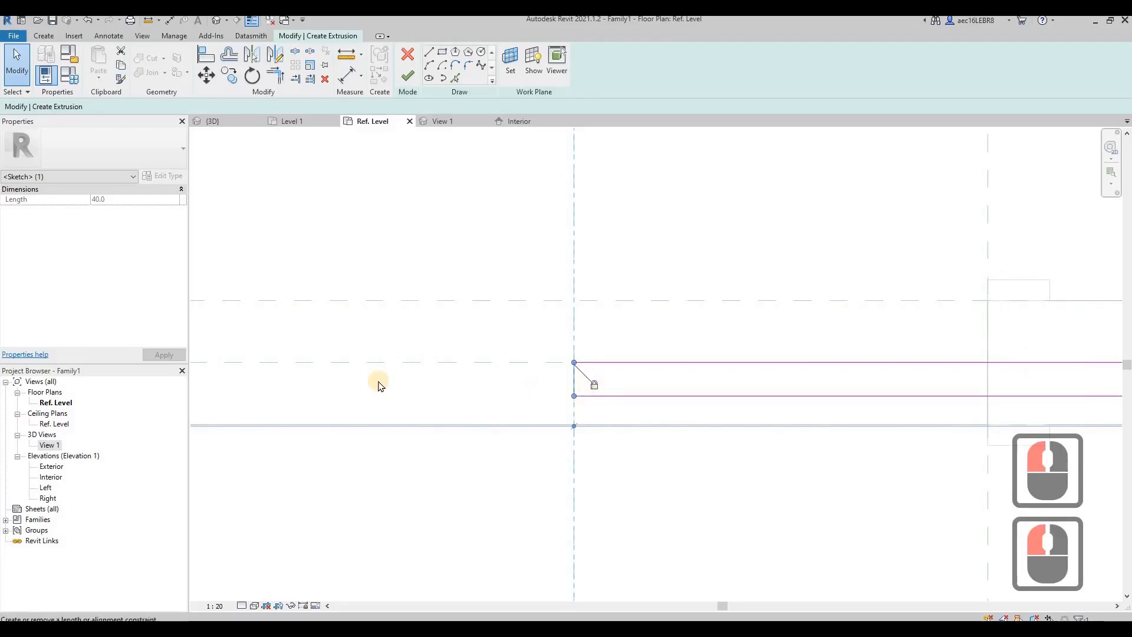
Lock the rectangle's long edge on the wall's centre line to that reference plane
scroll(487, 316, "down", 13)
scroll(453, 350, "up", 6)
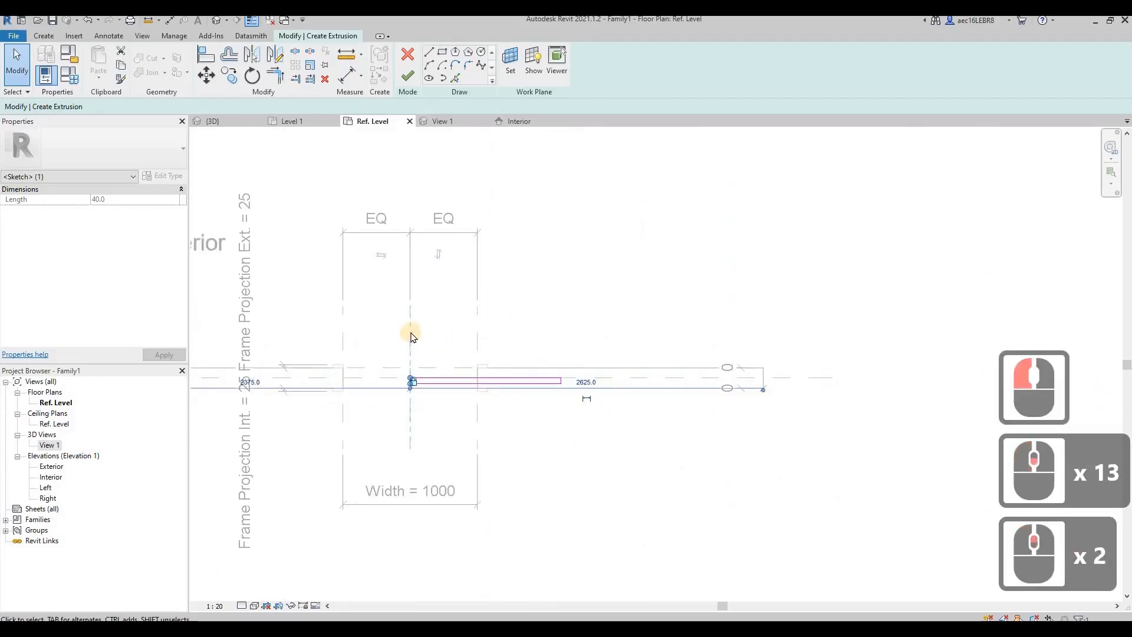
left_click(433, 423)
key("Escape")
left_click(435, 421)
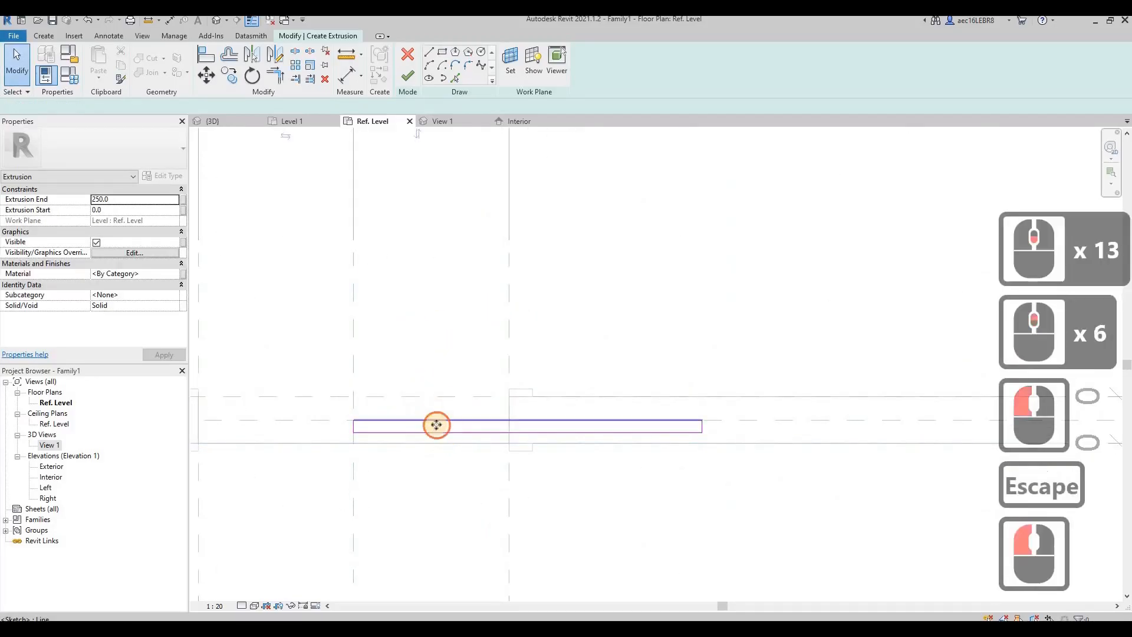
scroll(439, 419, "up", 6)
mouse_move(442, 438)
left_mouse_down()
mouse_move(445, 404)
mouse_move(435, 401)
left_mouse_up()
scroll(435, 401, "down", 3)
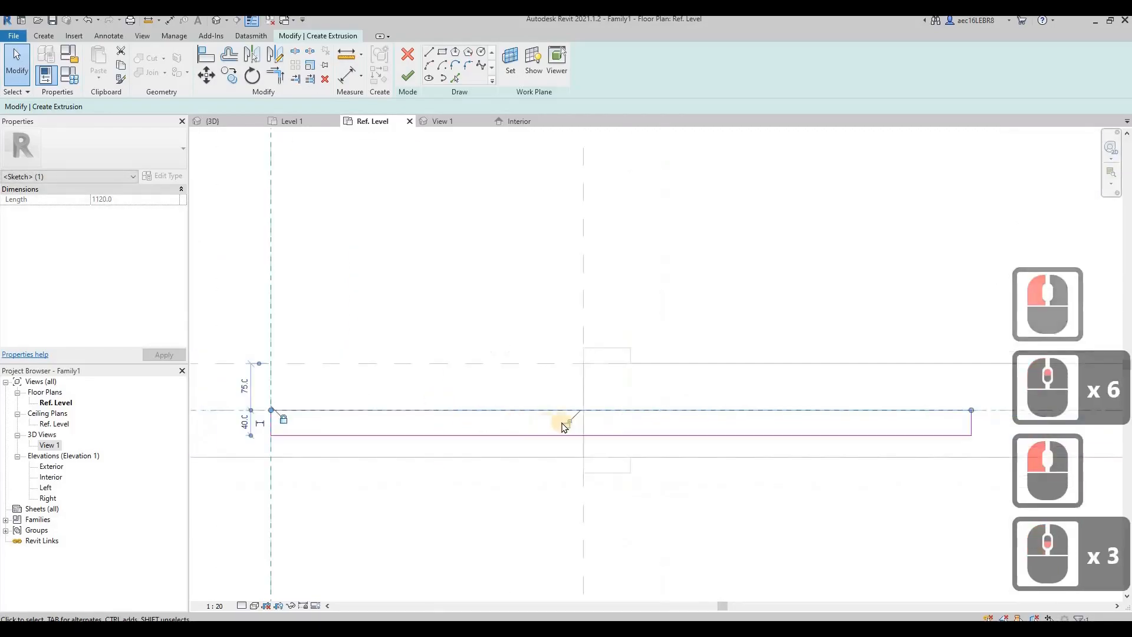
left_click(451, 380)
scroll(630, 447, "down", 1)
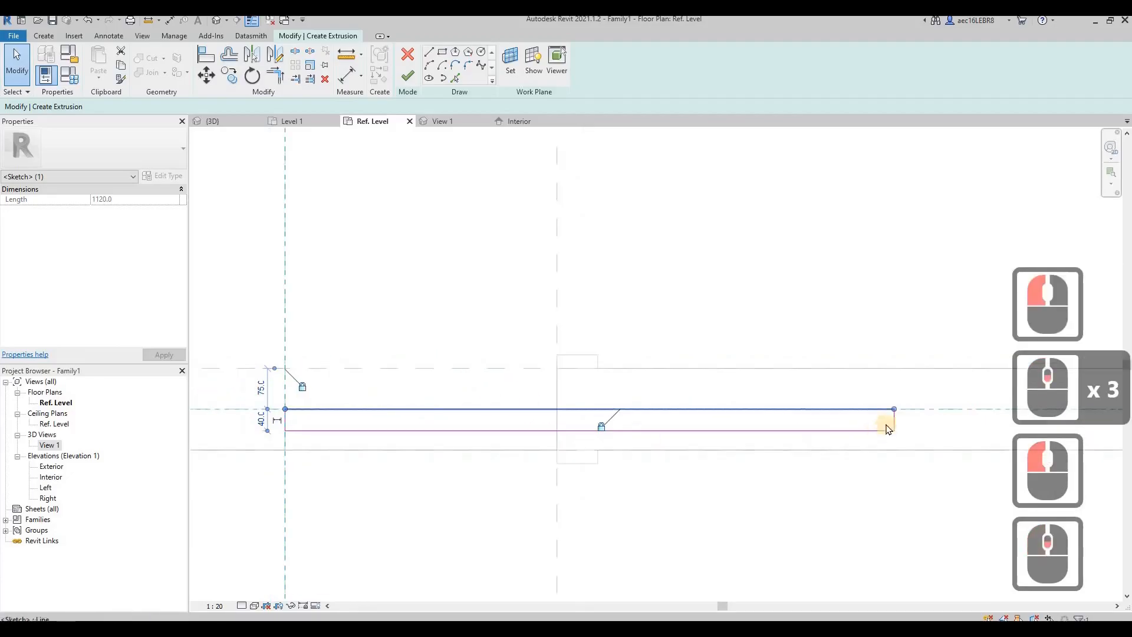
key("Escape")
Set the rectangle's thickness to 20 mm by offsetting its free long edge from the wall's centre line
scroll(419, 433, "down", 1)
left_click(419, 430)
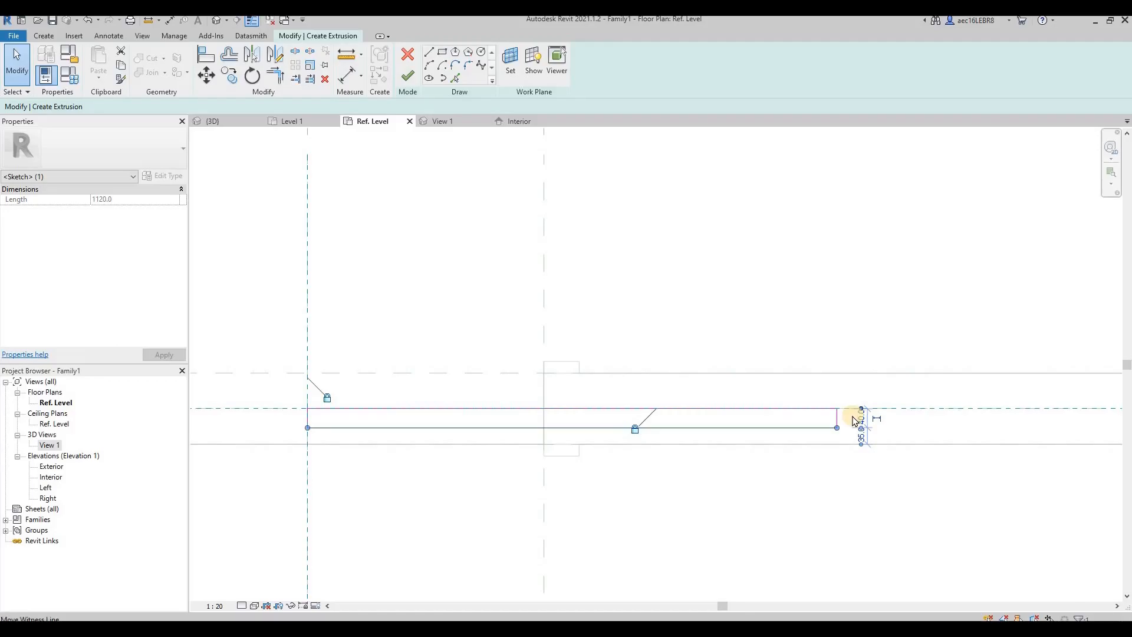
left_click(810, 484)
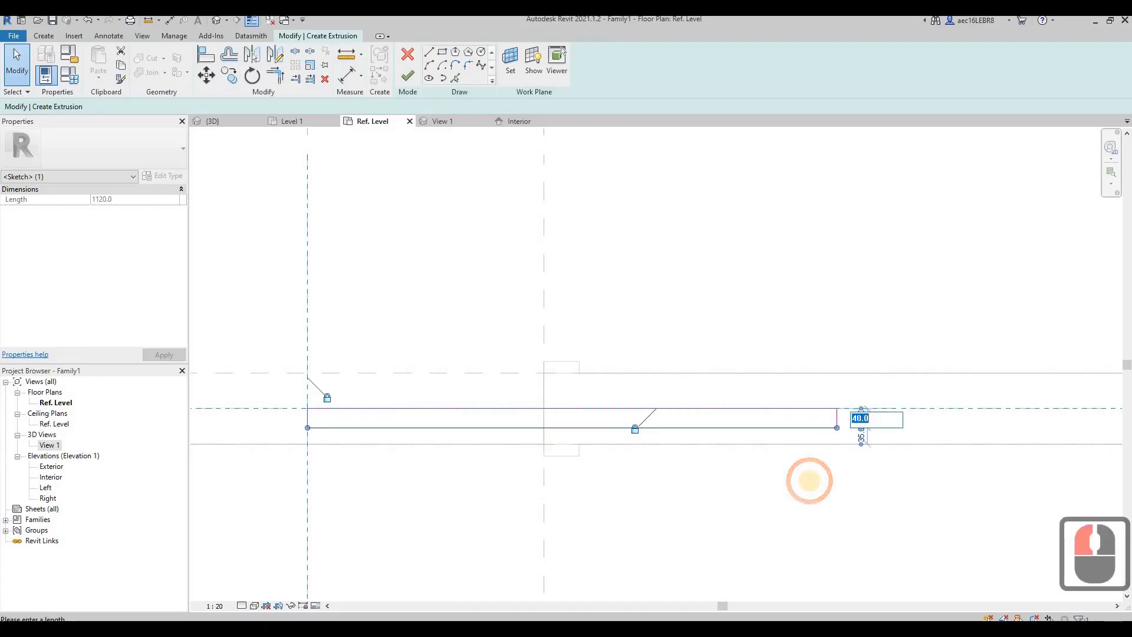
type("20")
key("Return")
key("Escape")
key("Escape")
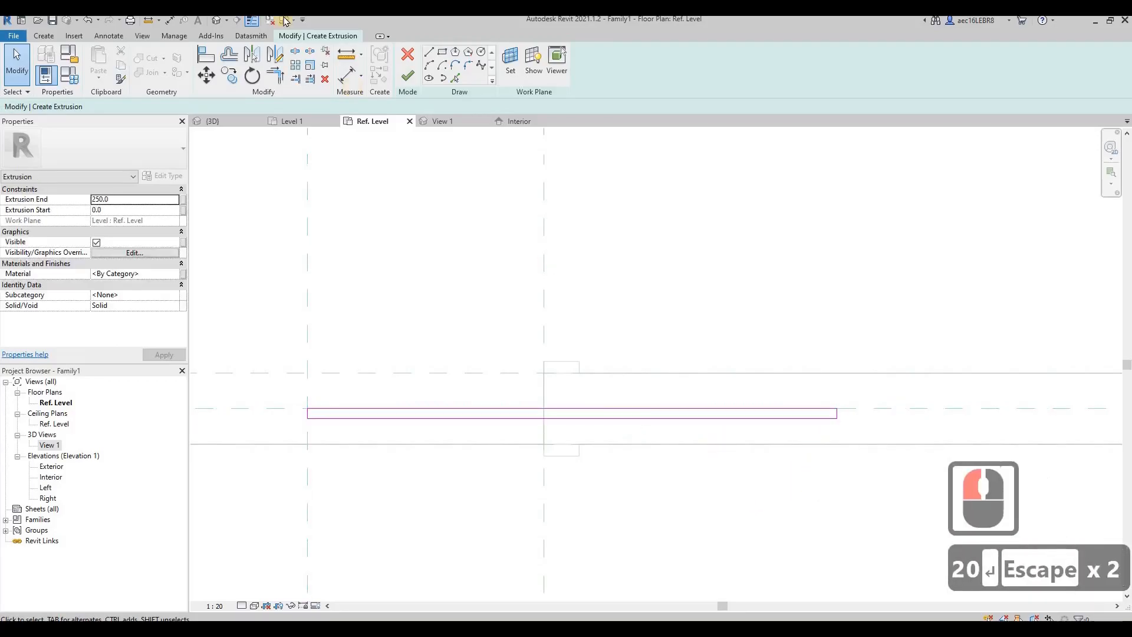
Add an aligned dimension between the rectangle's two long edges and lock it
left_click(340, 86)
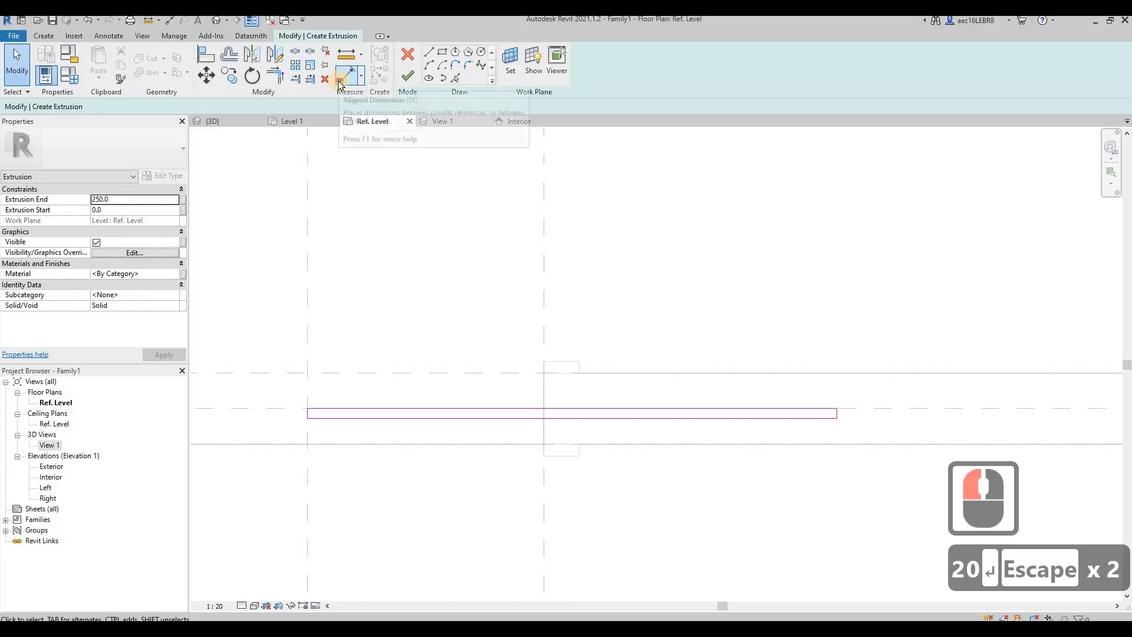
left_click(427, 410)
left_click(430, 534)
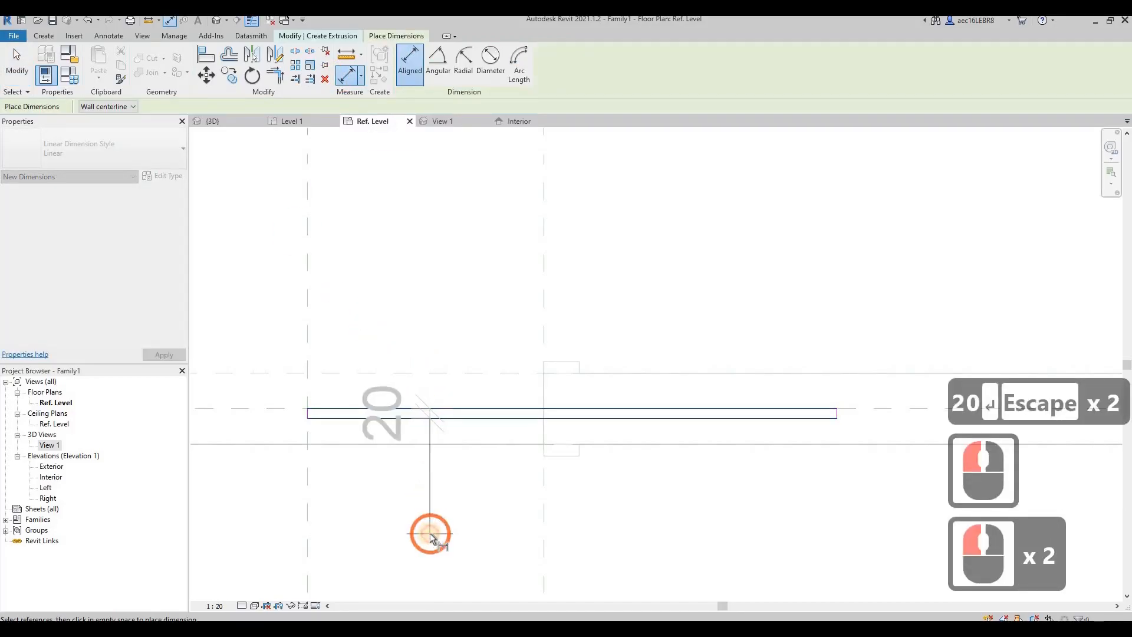
left_click(430, 533)
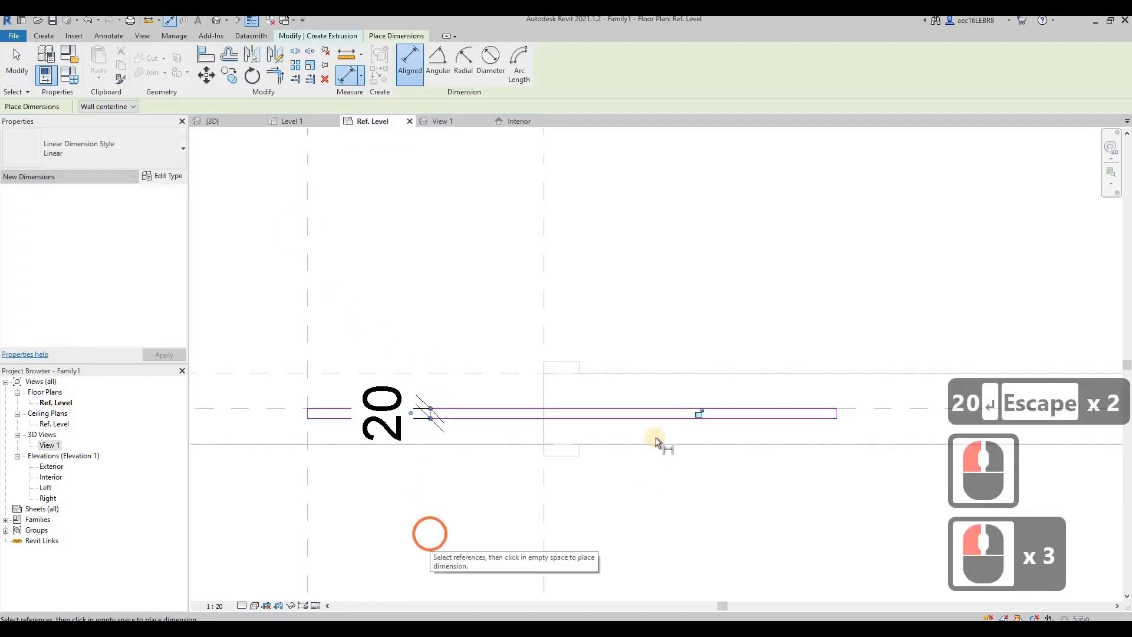
left_click(536, 433)
key("Escape")
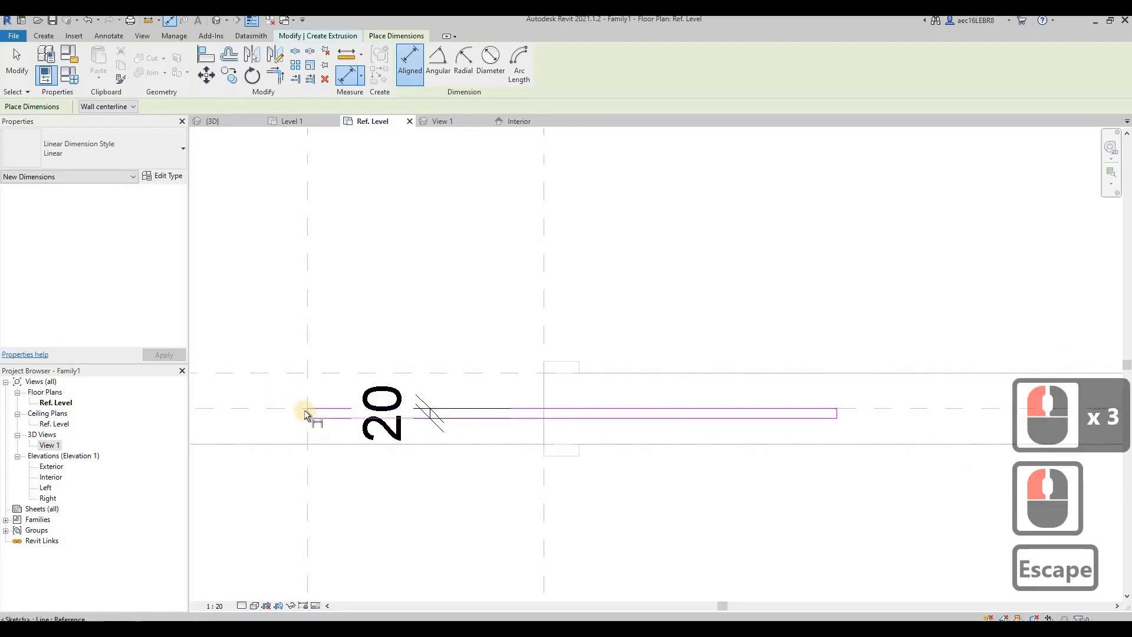
Add an aligned dimension for the rectangle's length between its two short edges, placed above the wall
scroll(305, 413, "up", 6)
scroll(307, 413, "up", 3)
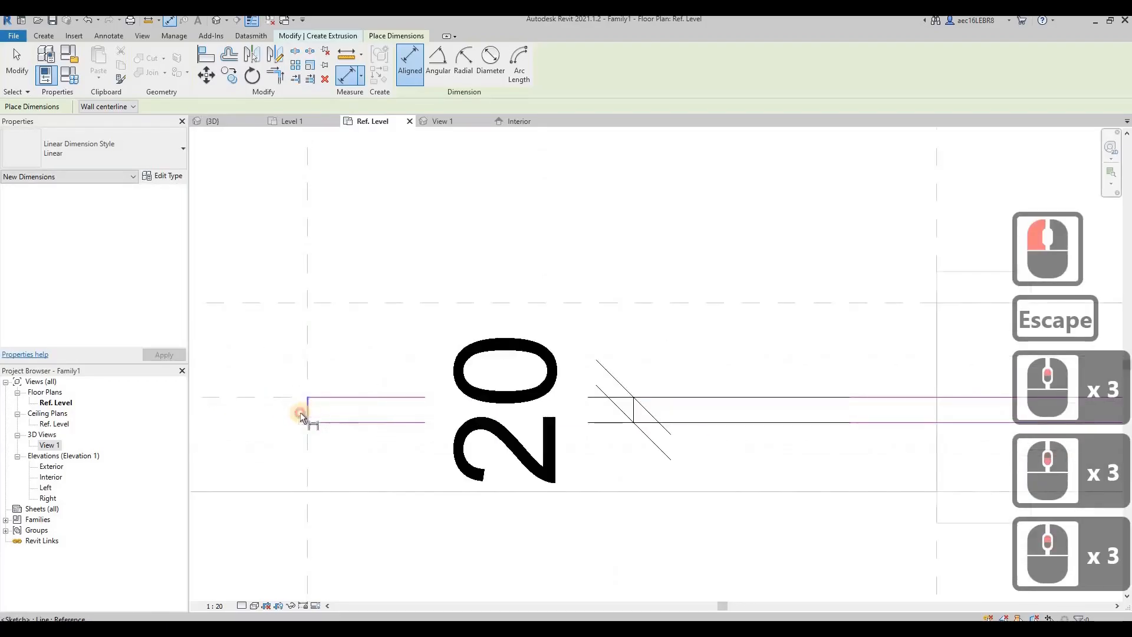
left_click(301, 415)
scroll(300, 414, "down", 6)
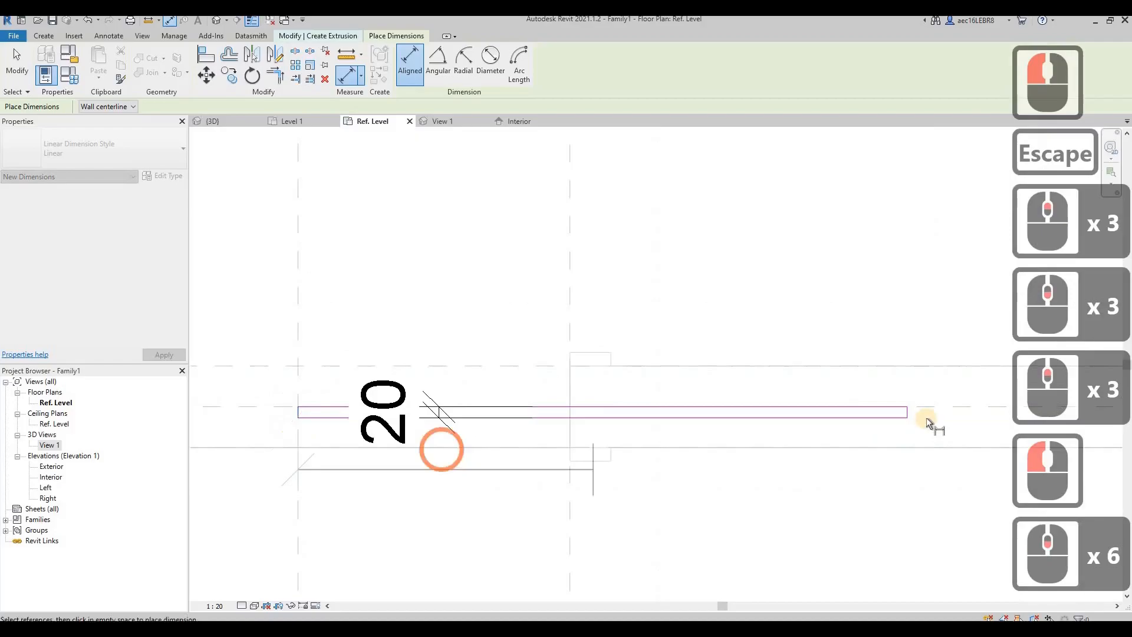
left_click(830, 447)
scroll(808, 363, "up", 2)
left_click(806, 363)
key("Escape")
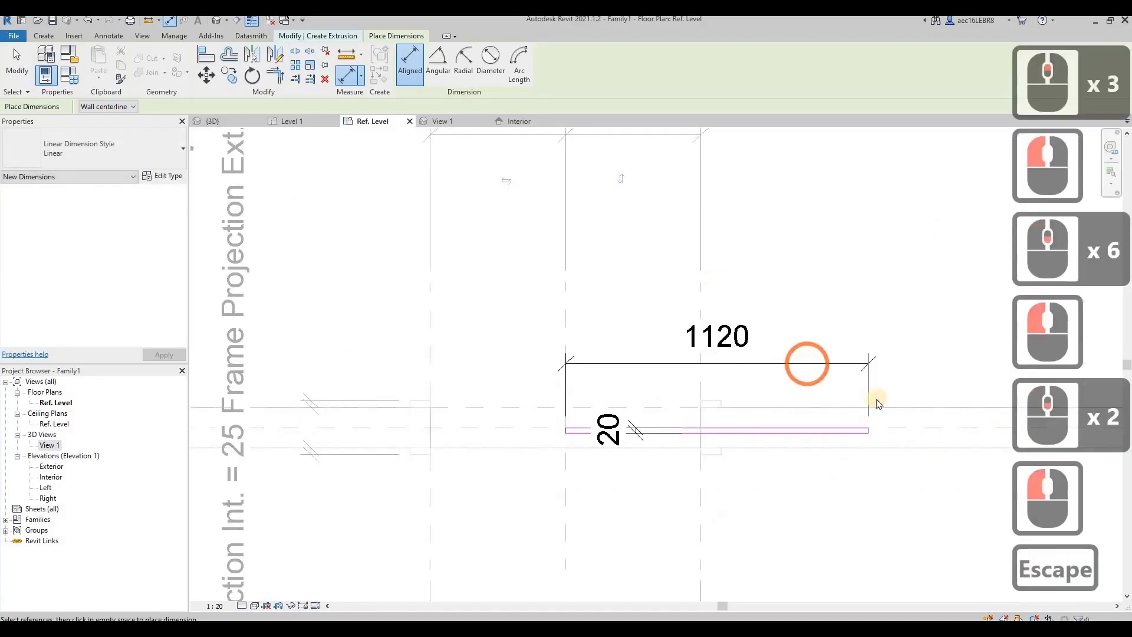
key("Escape")
key("Escape")
Label the rectangle's length dimension with the Width parameter
left_click(773, 361)
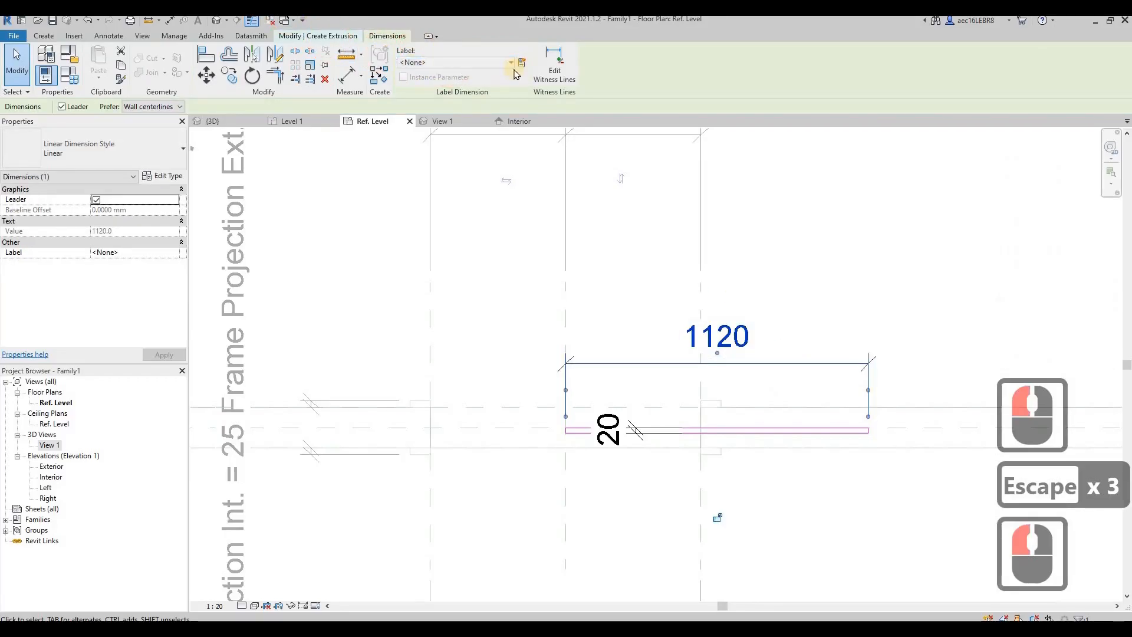
left_click(511, 62)
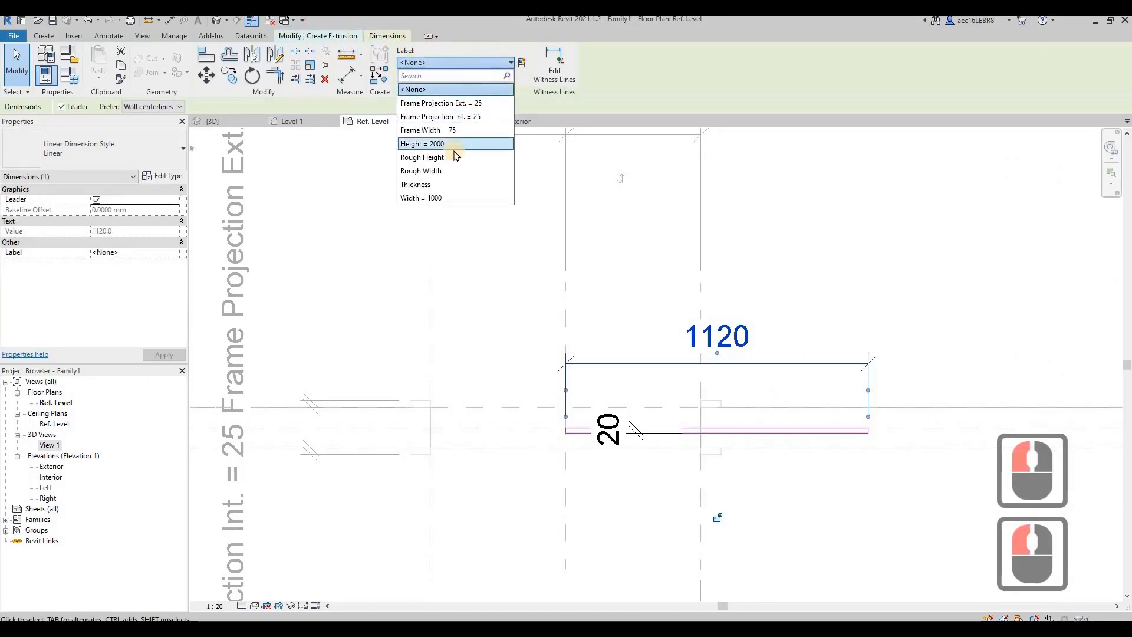
left_click(439, 197)
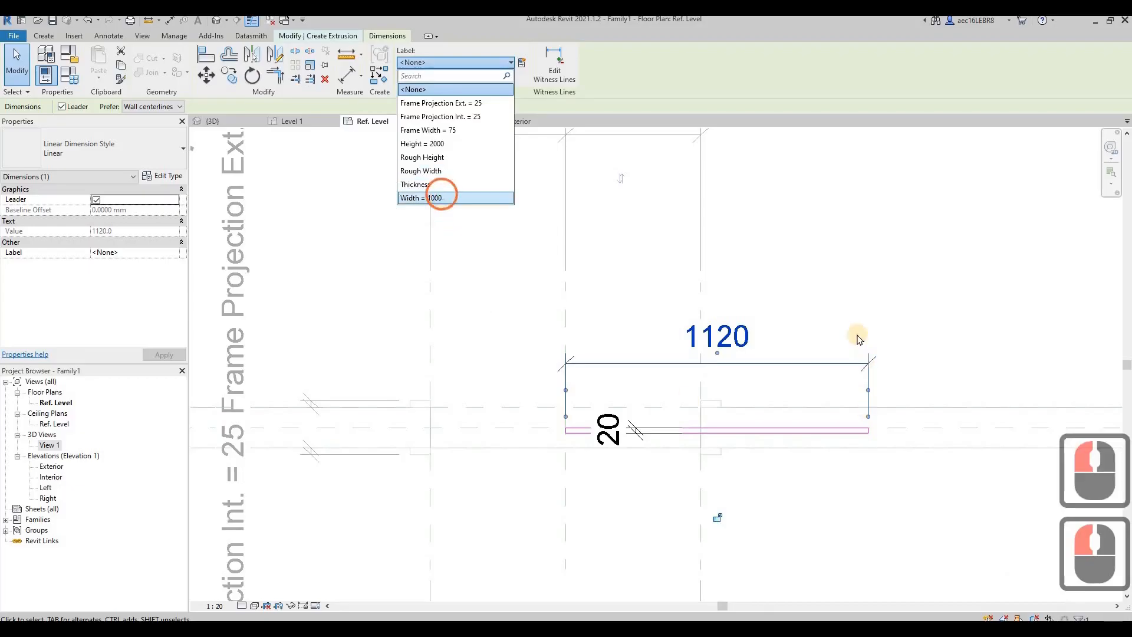
left_click(855, 333)
left_click(499, 269)
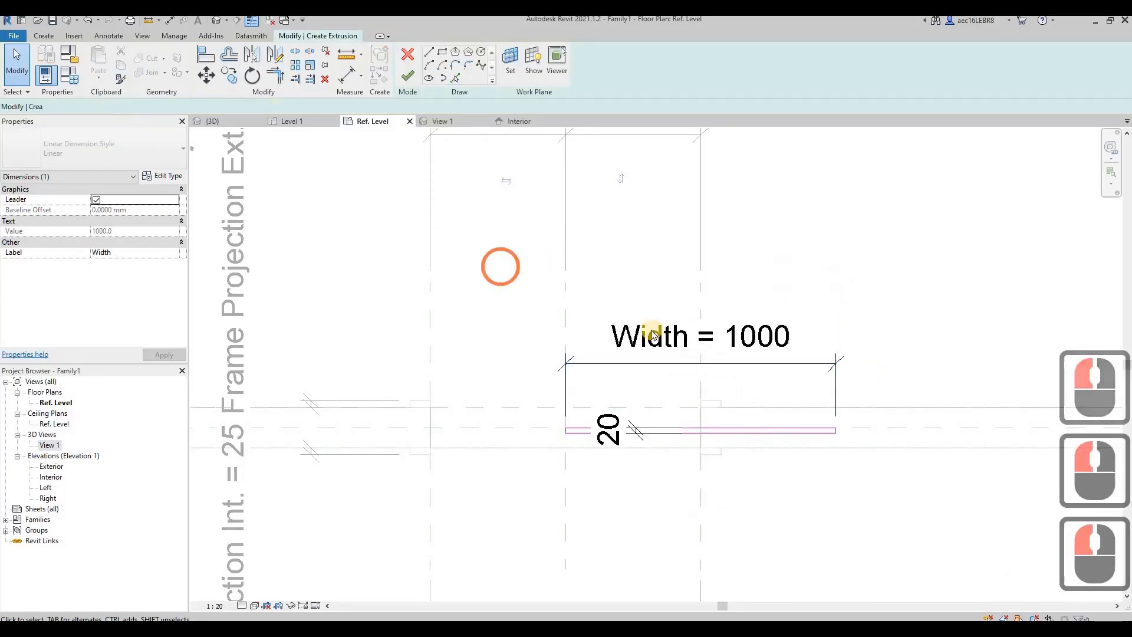
Finish the door panel's extrusion sketch and deselect the new solid
scroll(530, 537, "down", 3)
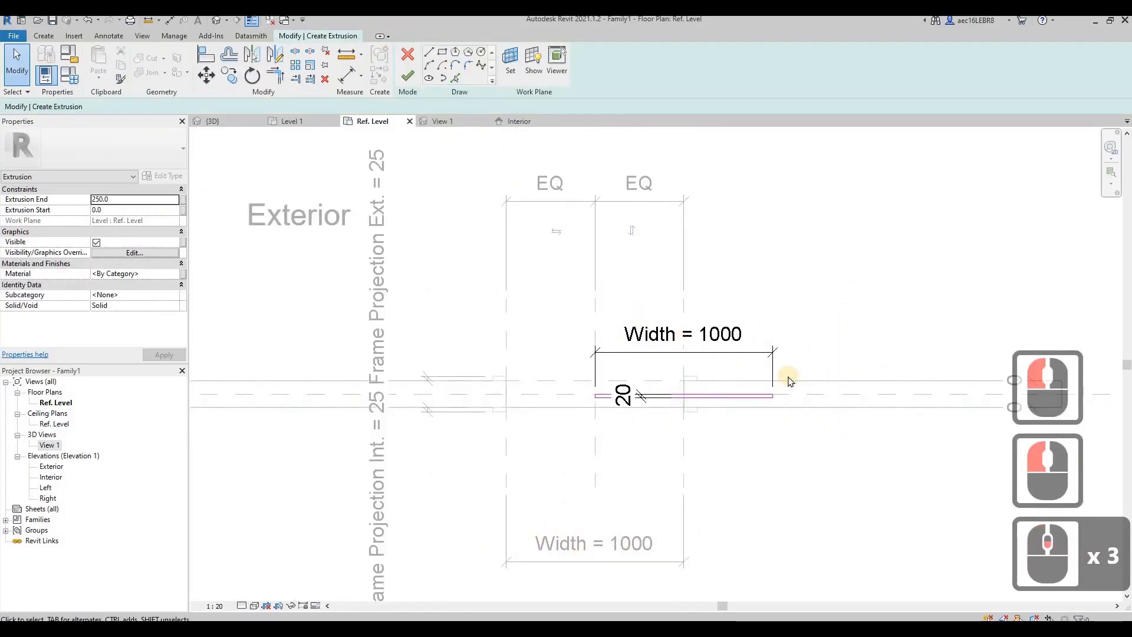
left_click(776, 528)
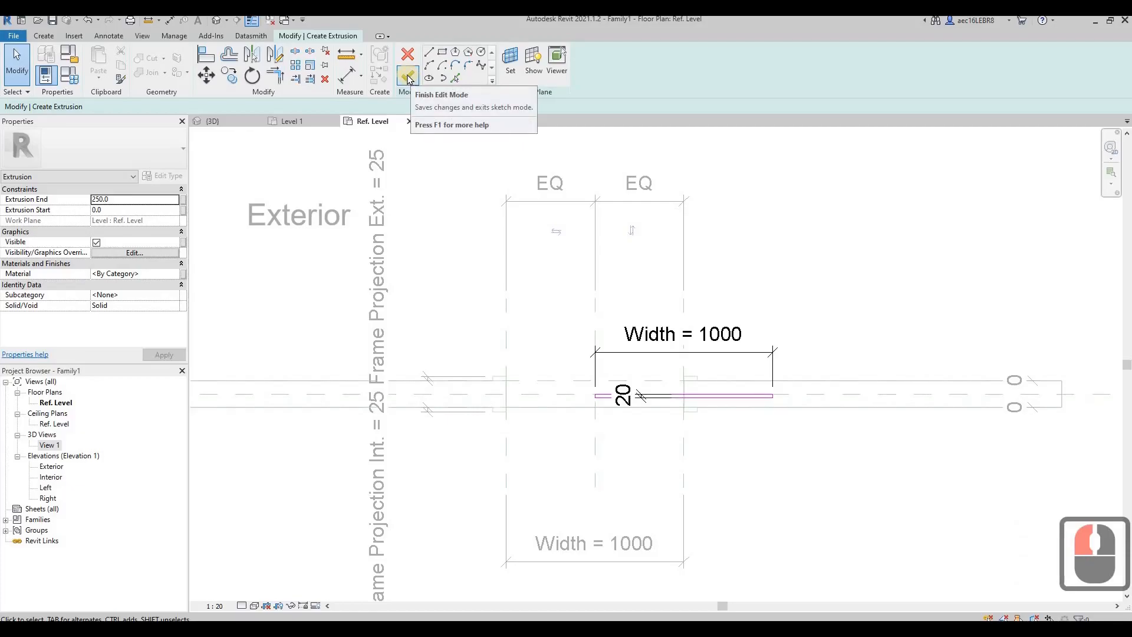
left_click(912, 375)
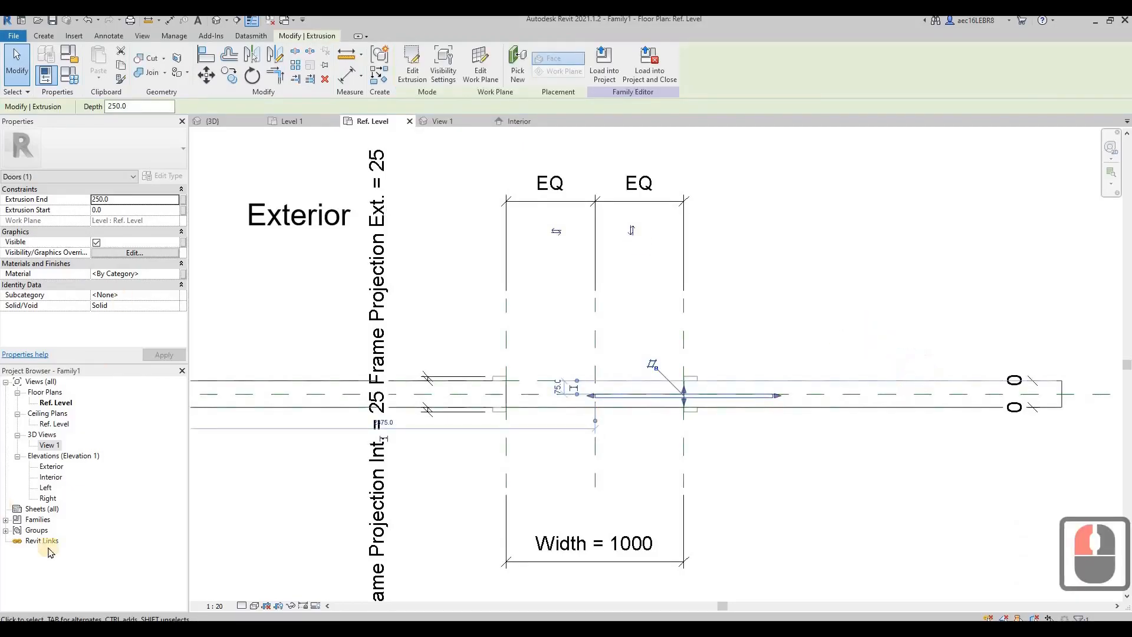
key("Escape")
Open the Interior elevation and set its visual style to Shaded
double_click(51, 476)
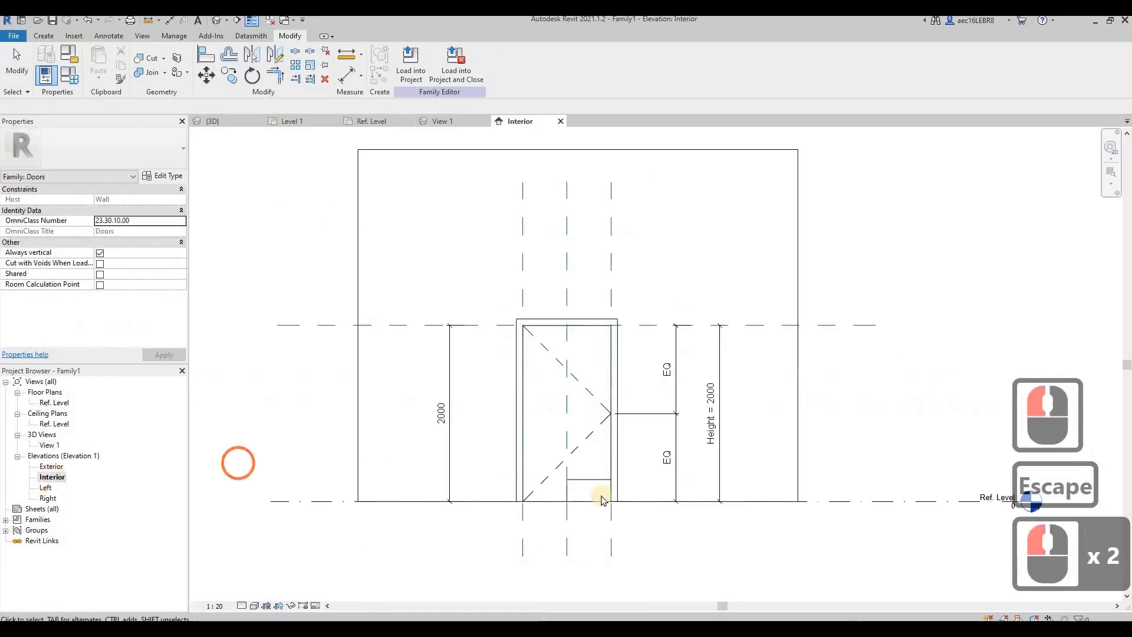
left_click(621, 477)
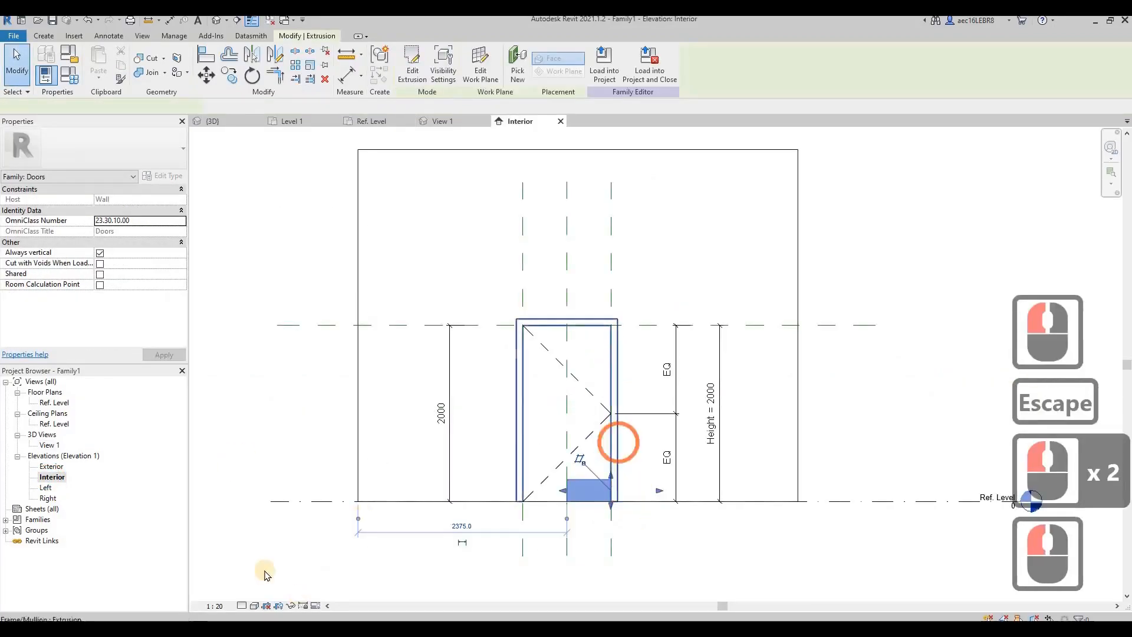
left_click(254, 606)
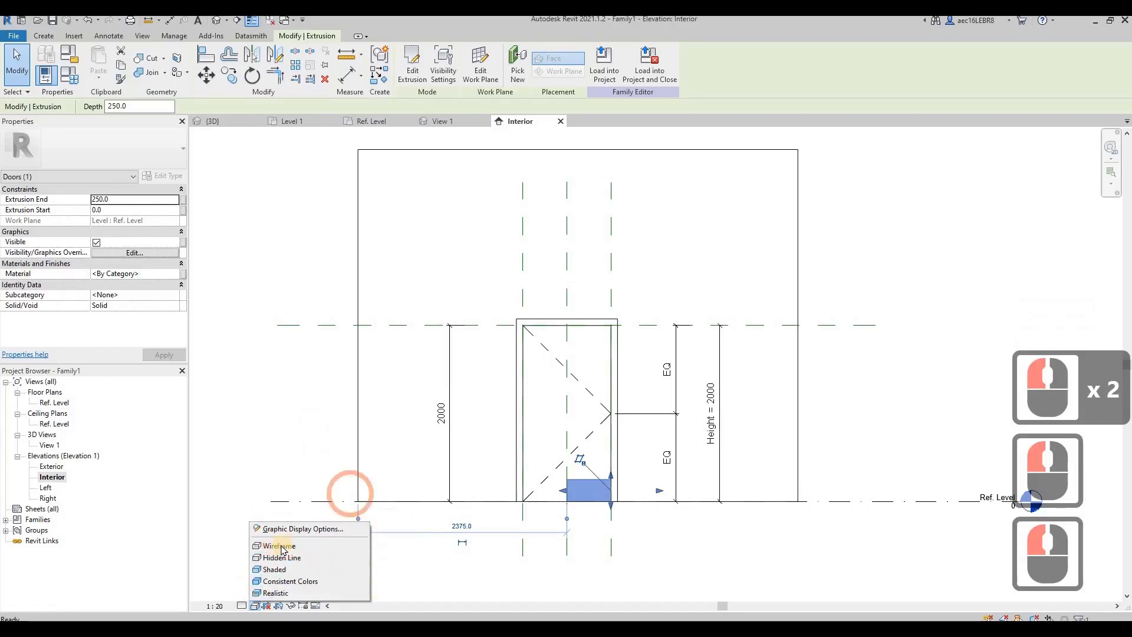
left_click(289, 578)
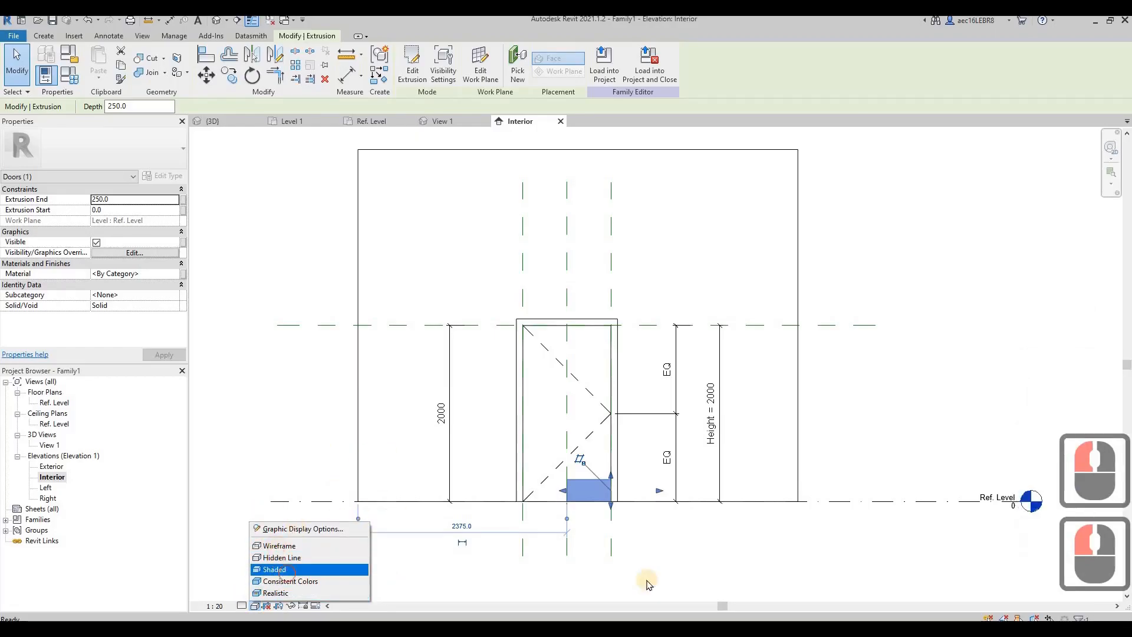
key("Escape")
key("Escape")
Align the door panel's top edge with the reference plane at the opening's head and lock the alignment
left_click(588, 487)
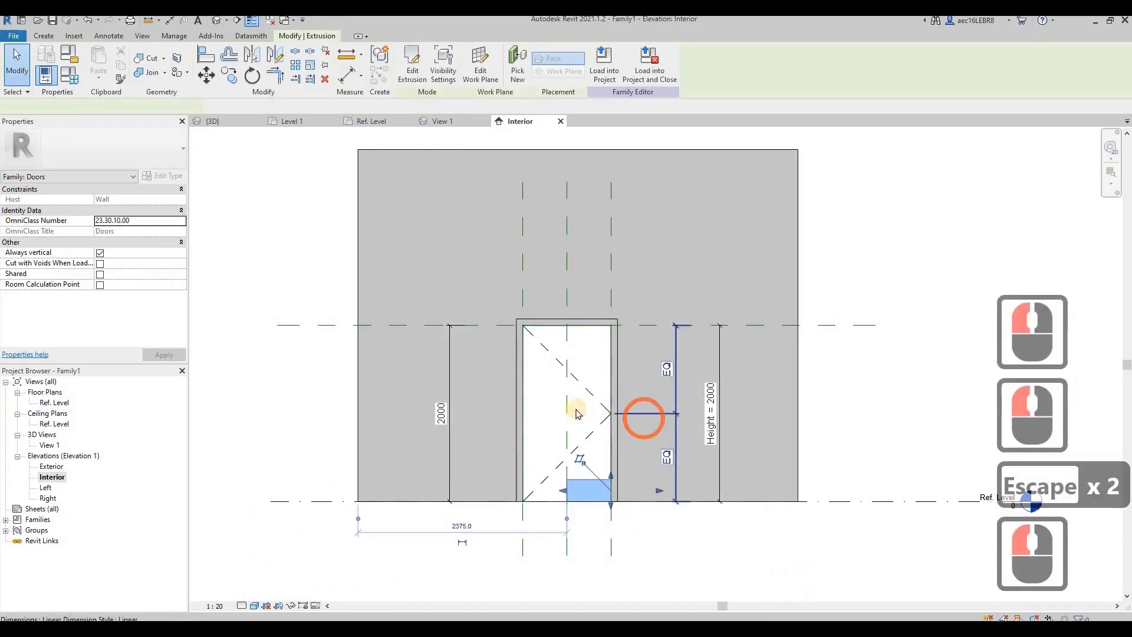
left_click(209, 55)
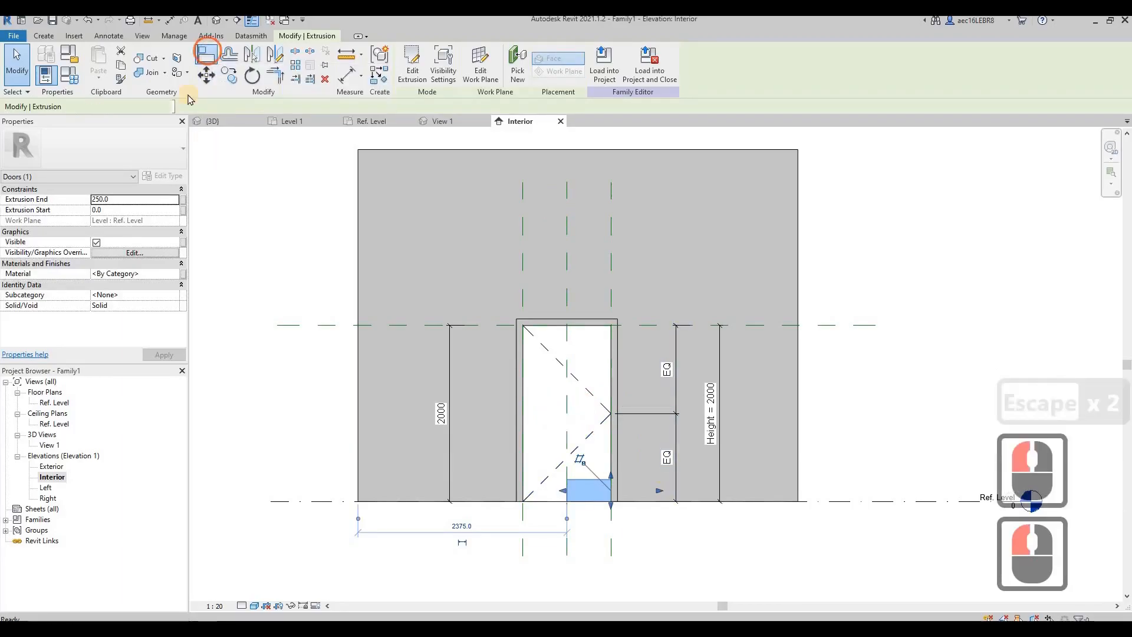
left_click(654, 327)
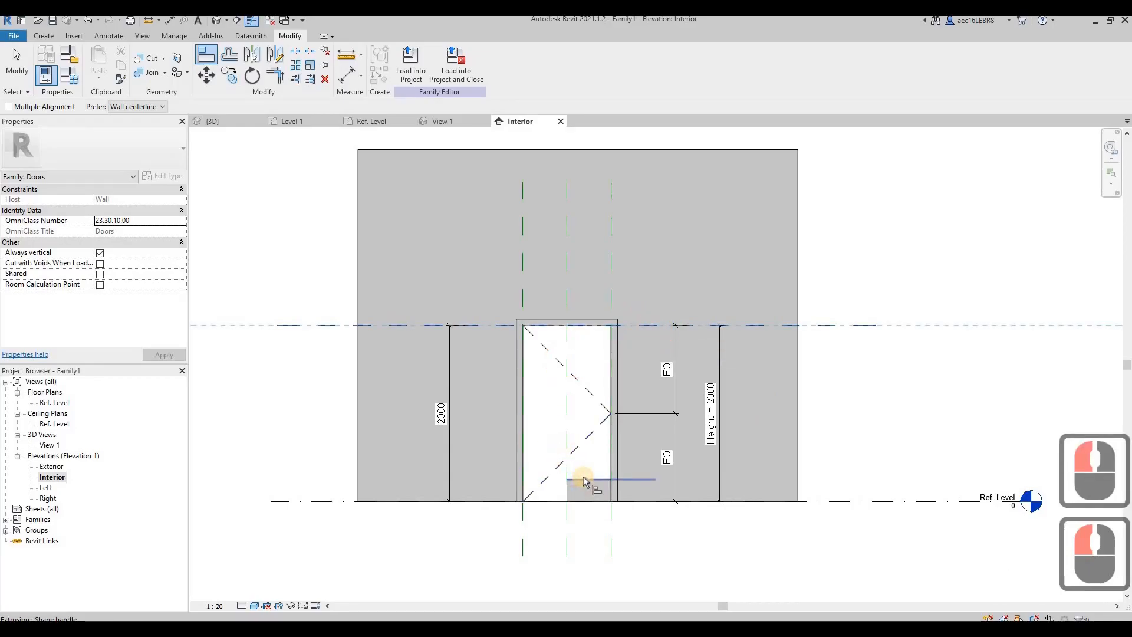
left_click(584, 479)
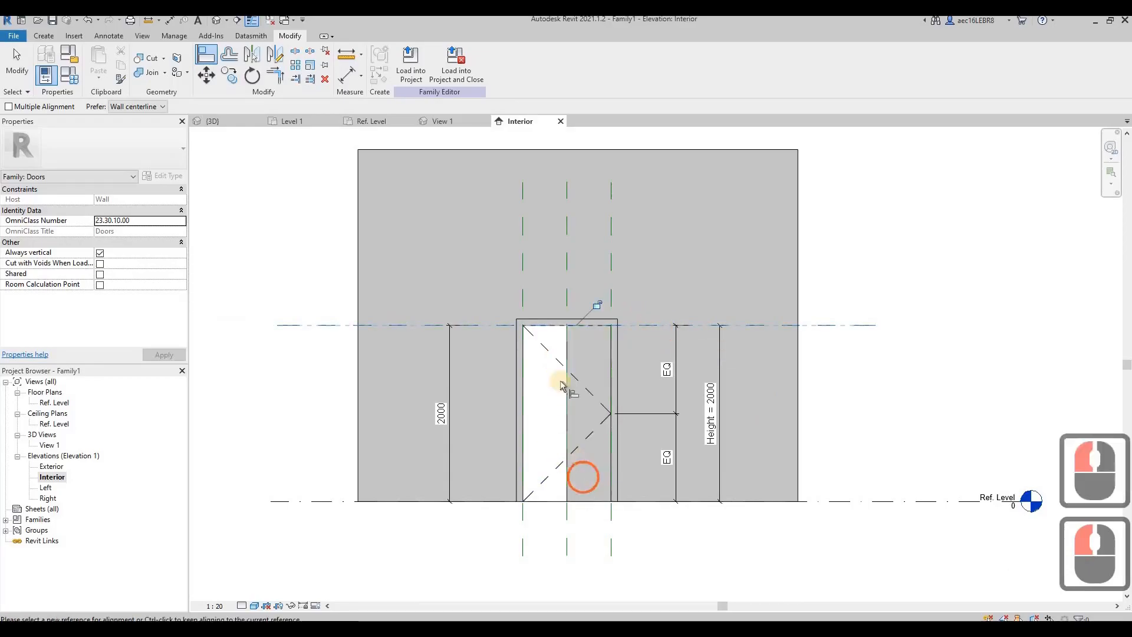
left_click(596, 305)
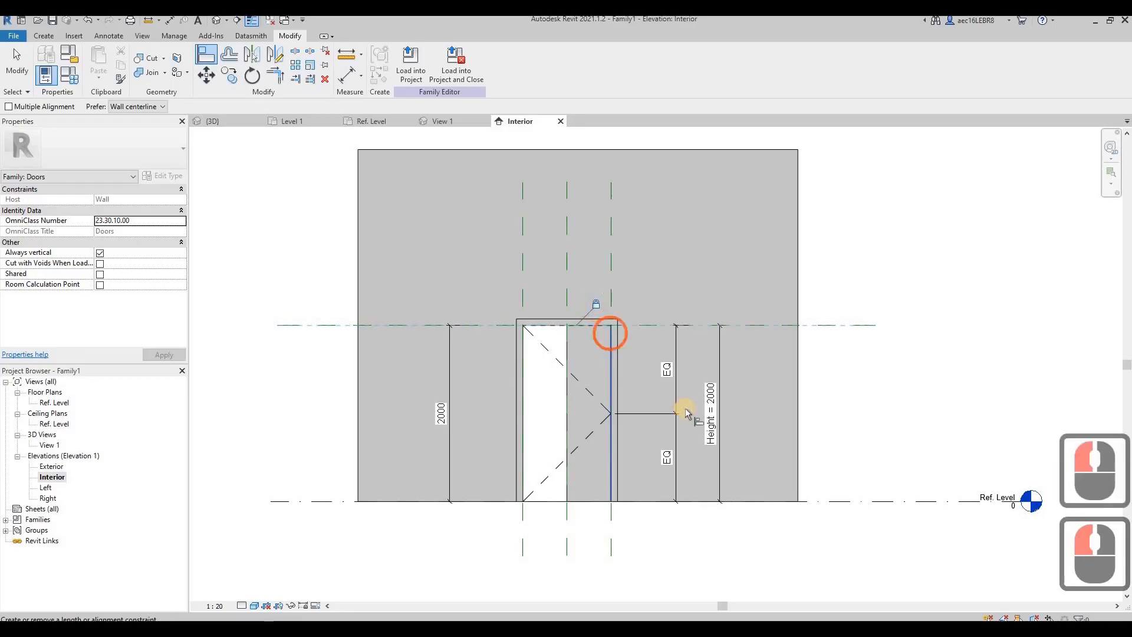
key("Escape")
key("Escape")
key("Escape")
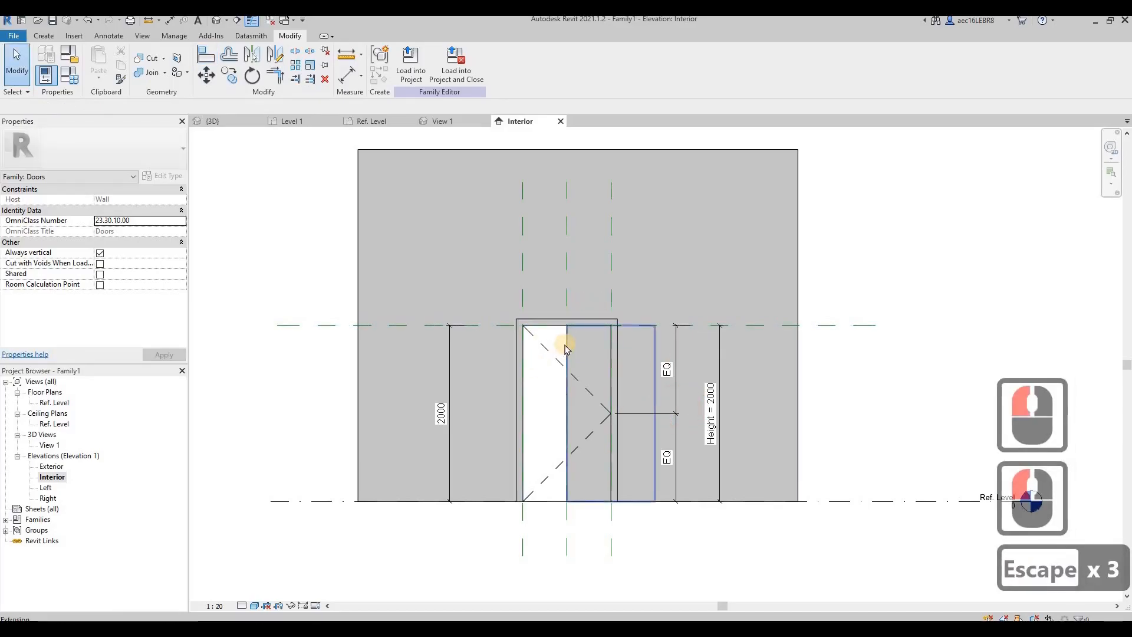
Open the View 1 3D view, set the family's Height parameter to 3000, and select the door panel to check its extrusion
left_click(213, 22)
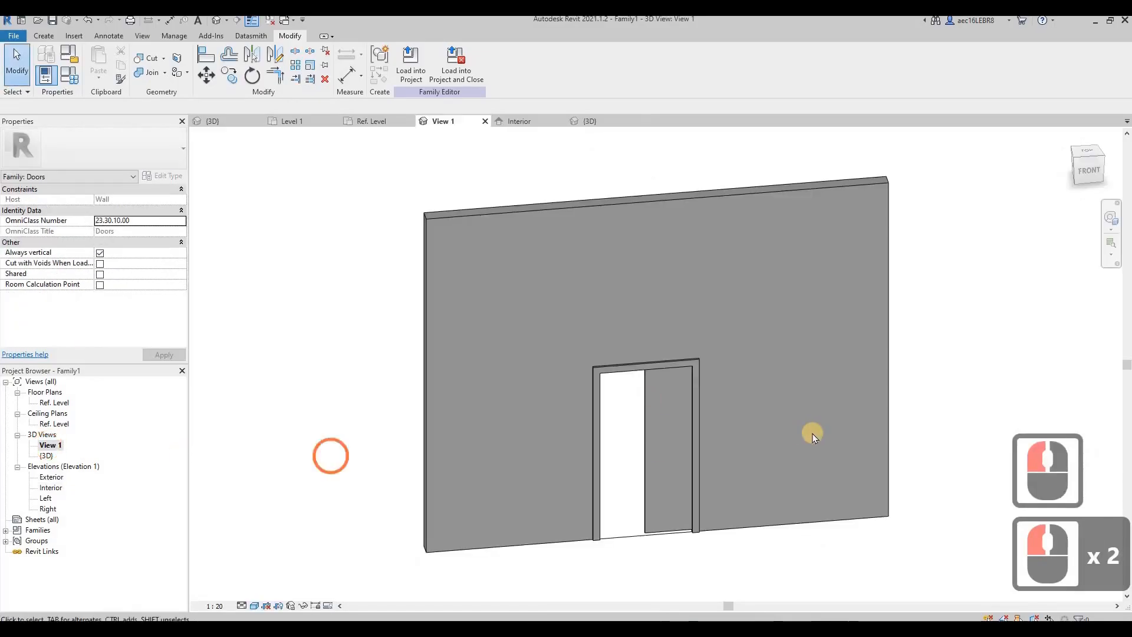
mouse_move(614, 478)
middle_mouse_down("shift")
mouse_move(963, 458)
mouse_move(600, 497)
mouse_move(412, 468)
mouse_move(839, 493)
mouse_move(739, 492)
mouse_move(576, 549)
mouse_move(669, 525)
mouse_move(680, 512)
middle_mouse_up("shift")
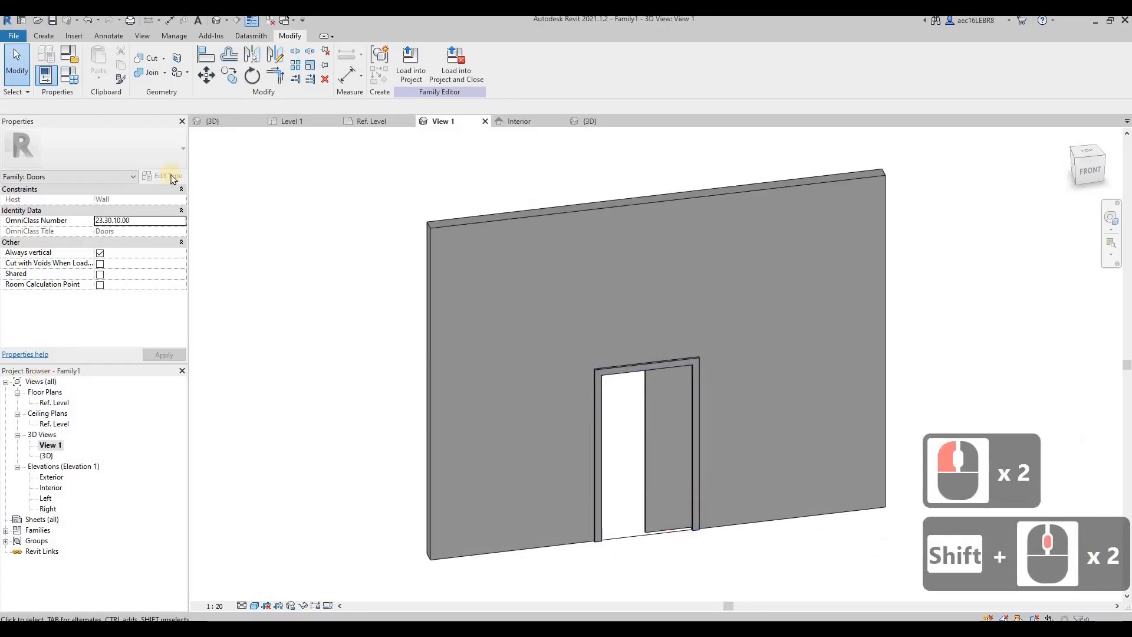
left_click(70, 76)
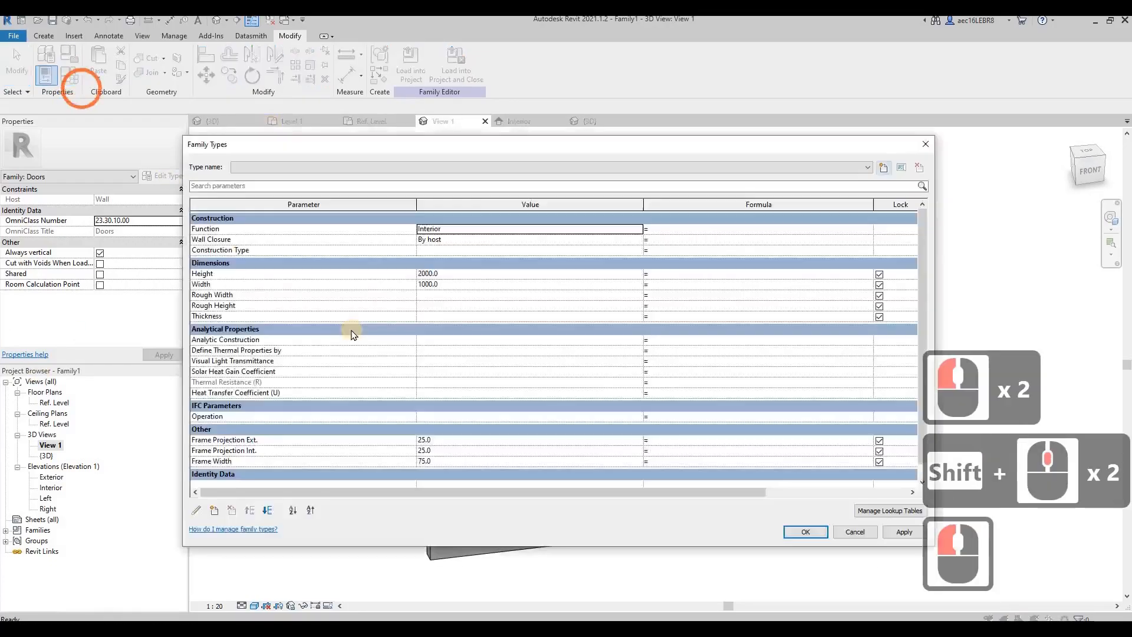
left_click(457, 274)
type("3000")
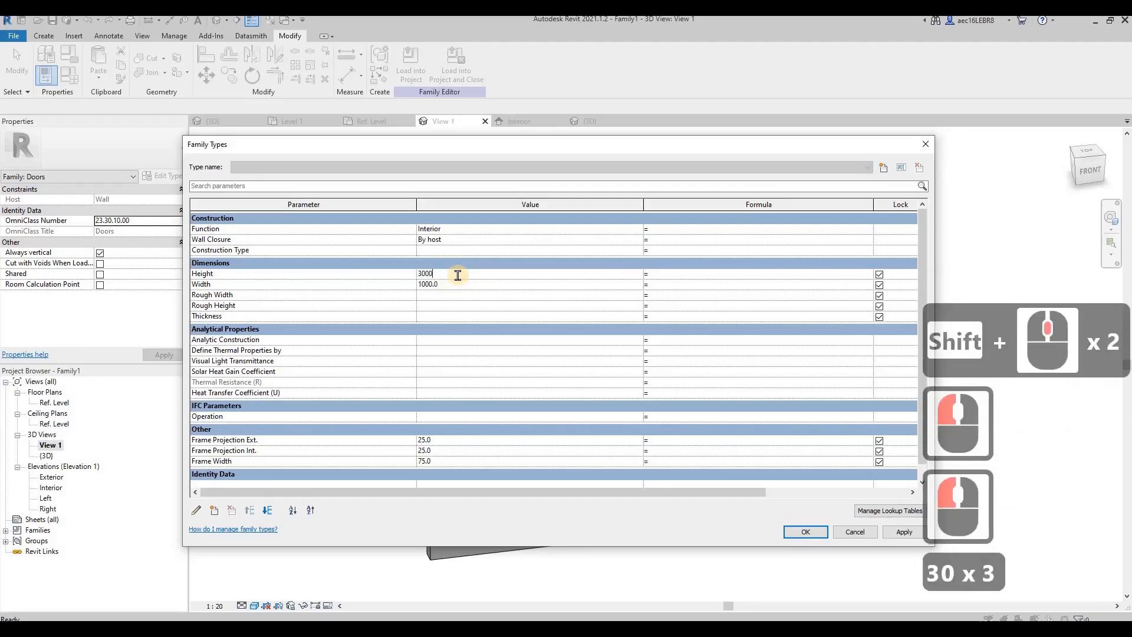
left_click(890, 533)
left_click(805, 532)
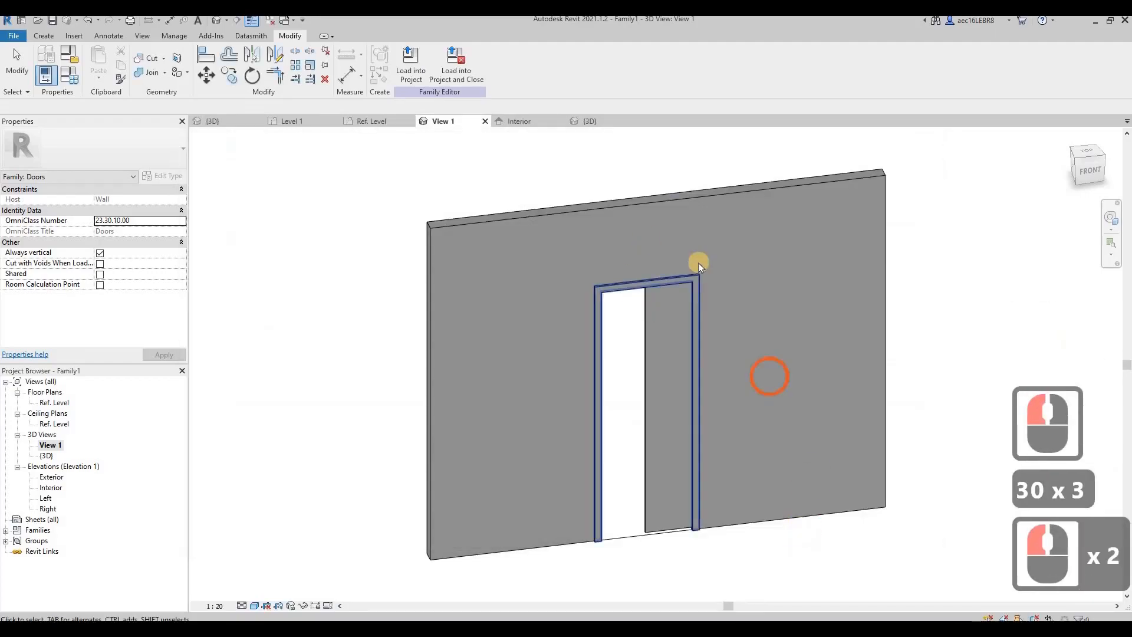
left_click(648, 395)
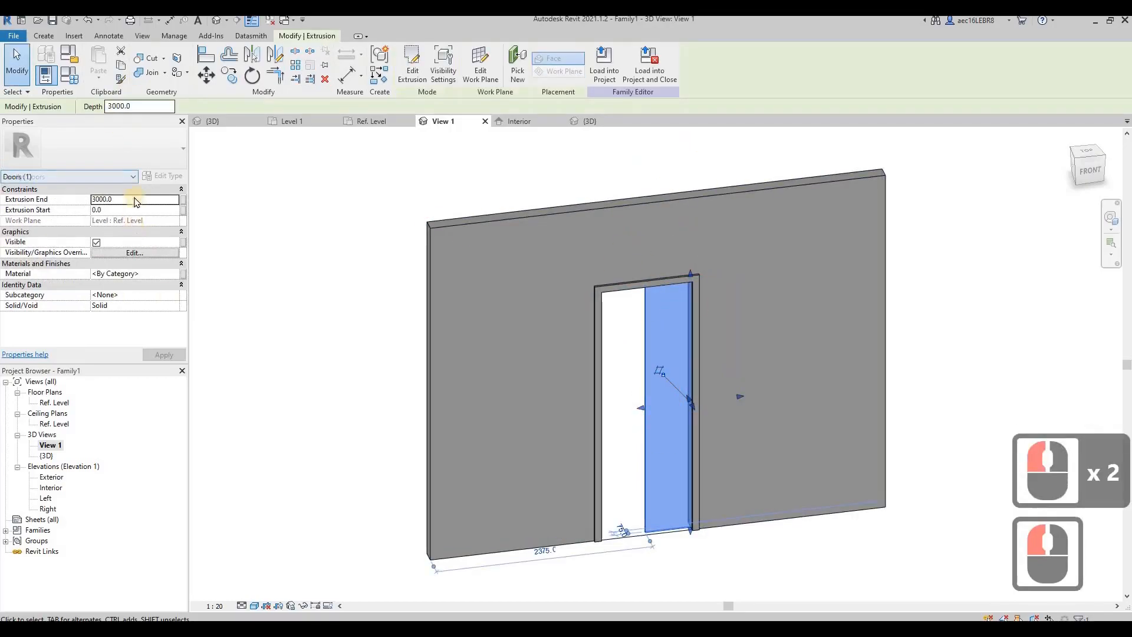
key("Escape")
Set the family's Width parameter to 2000 to test how the door responds
left_click(69, 73)
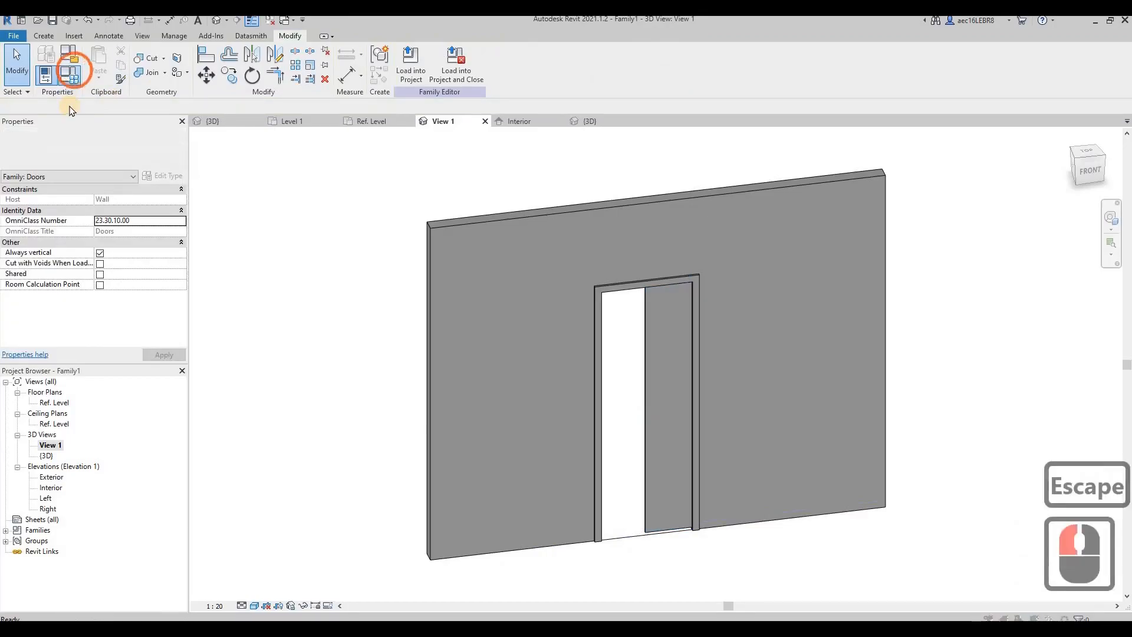
left_click(478, 285)
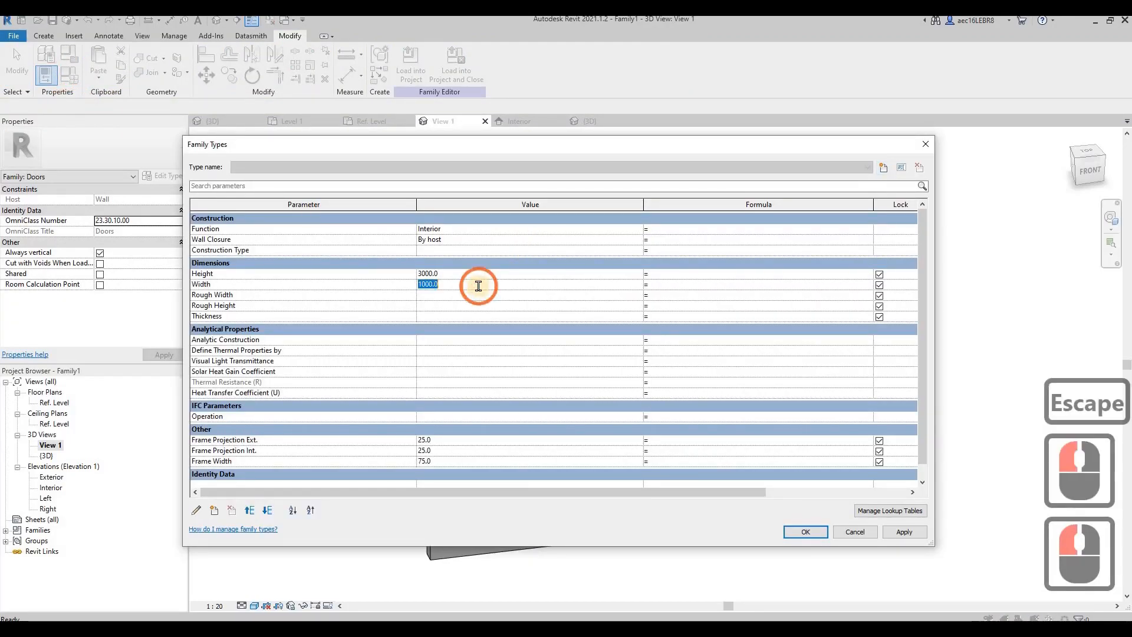
type("200")
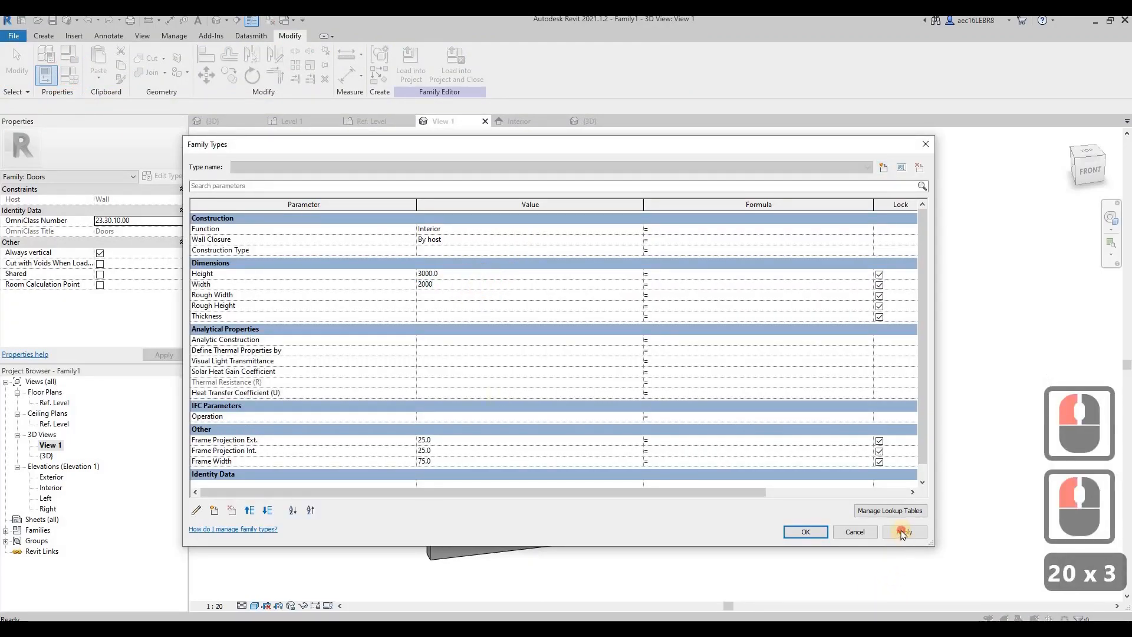
left_click(808, 534)
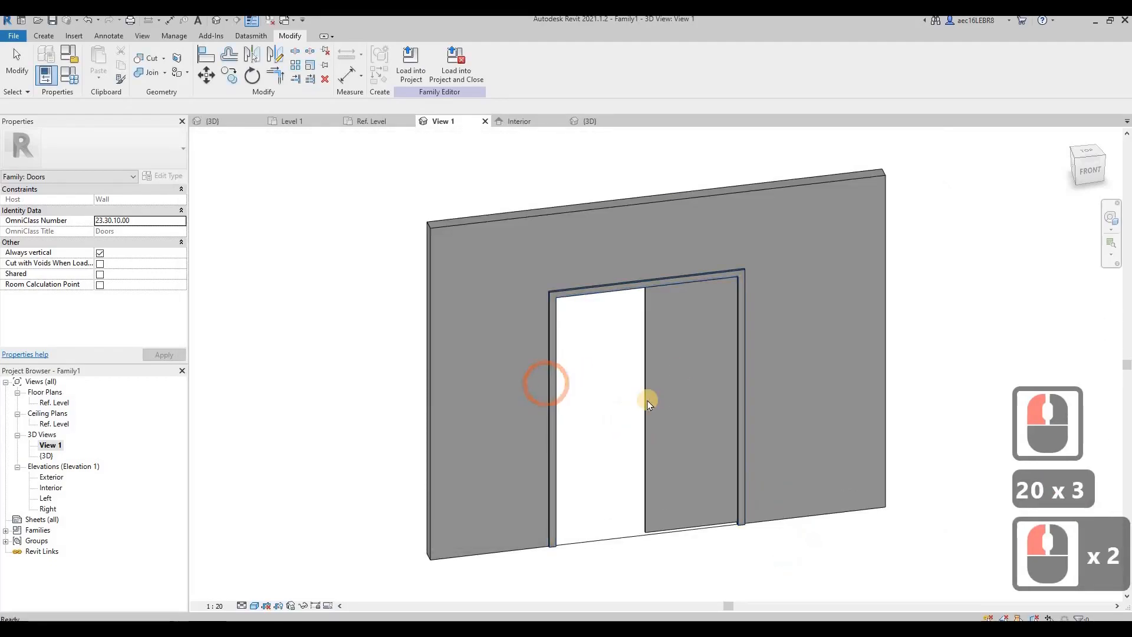
key("Escape")
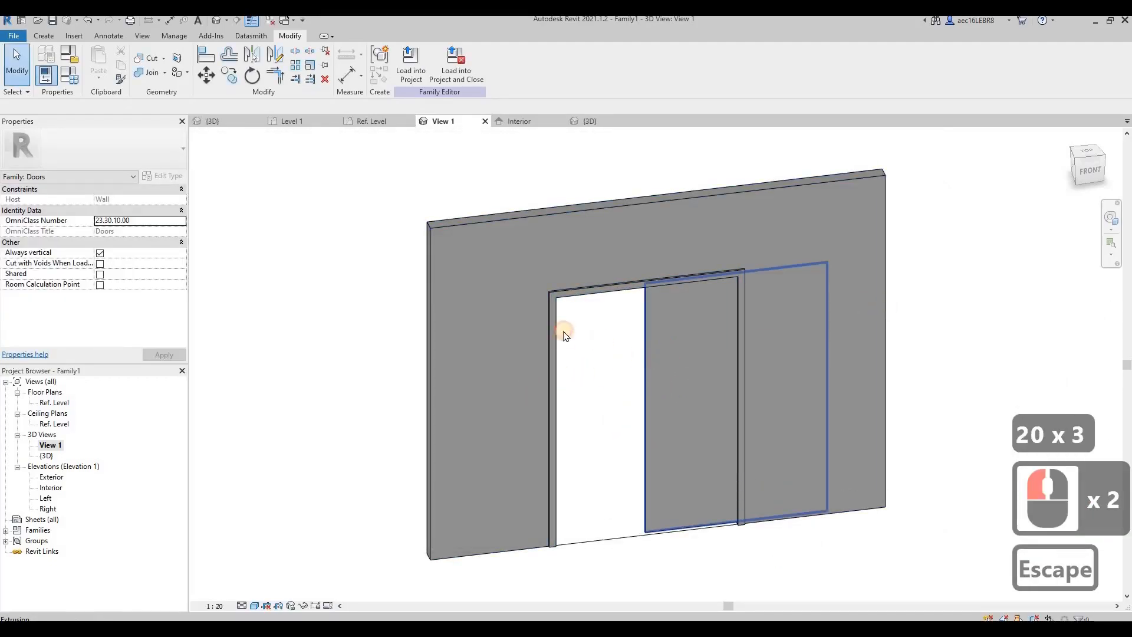
left_click(648, 355)
key("Escape")
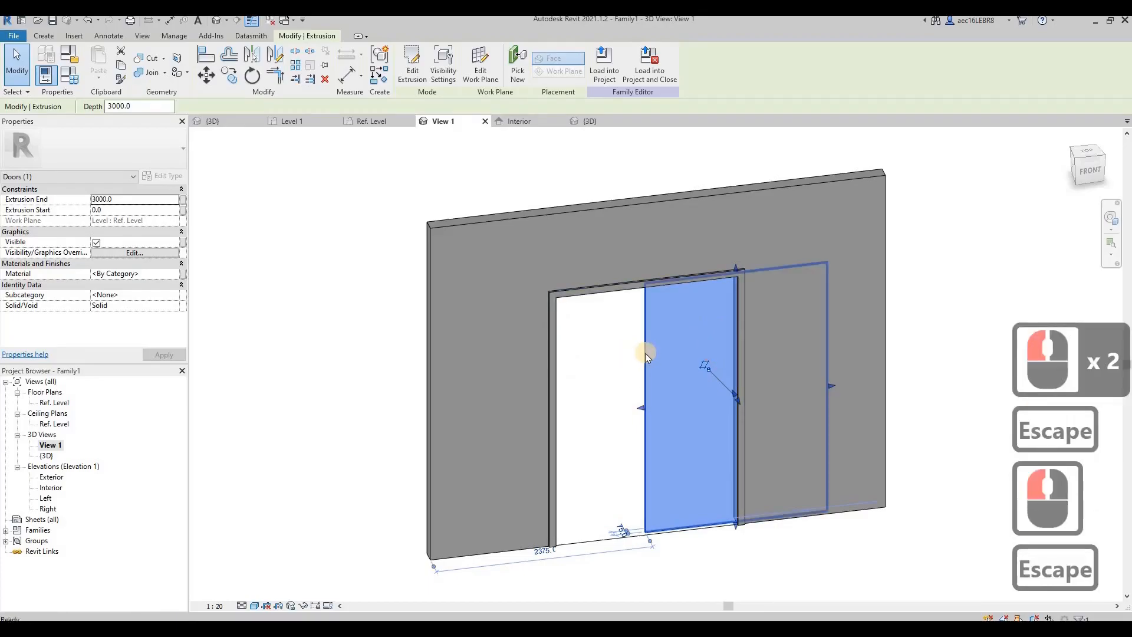
left_click(646, 356)
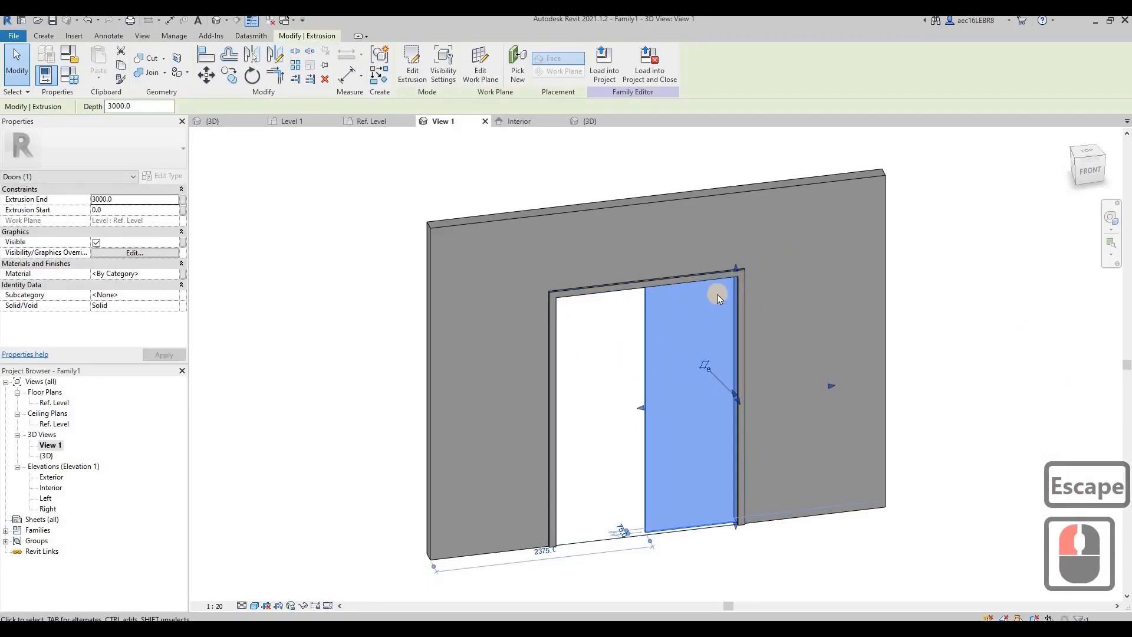
key("Escape")
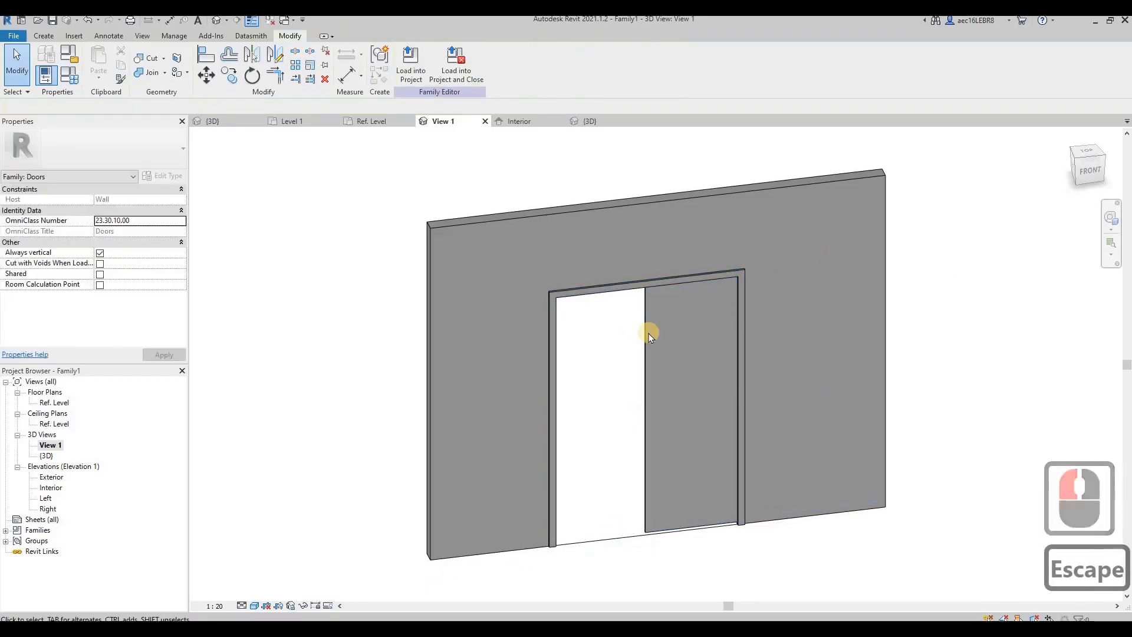
left_click(892, 264)
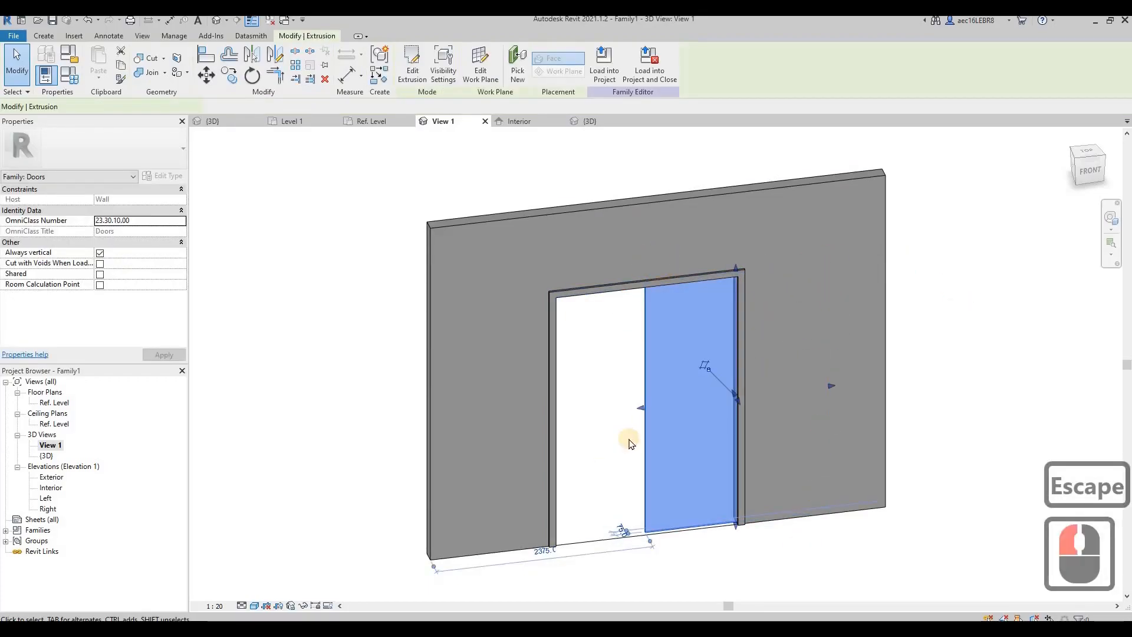
Set the family's Height parameter to 2100 and its Width parameter to 700, and clear the selection
left_click(52, 75)
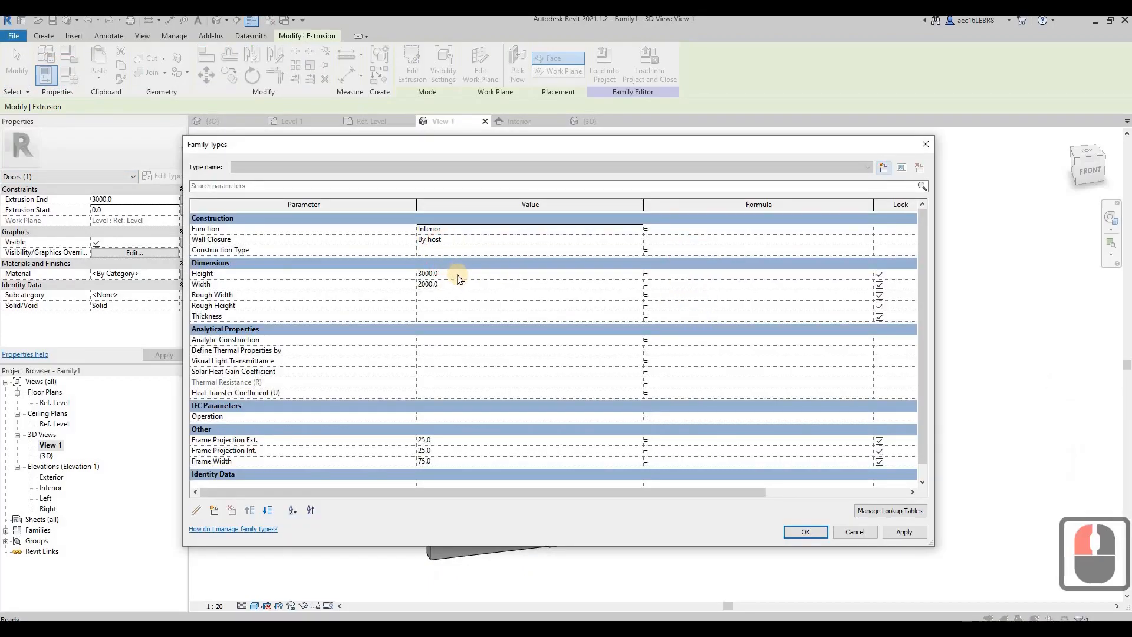
double_click(457, 273)
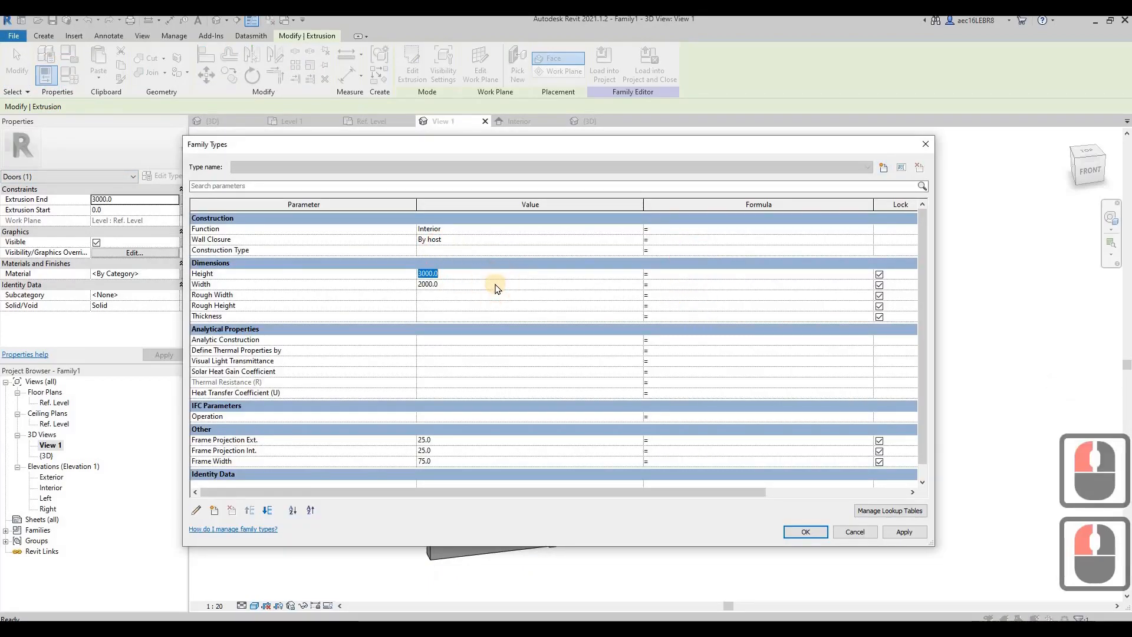
type("2100")
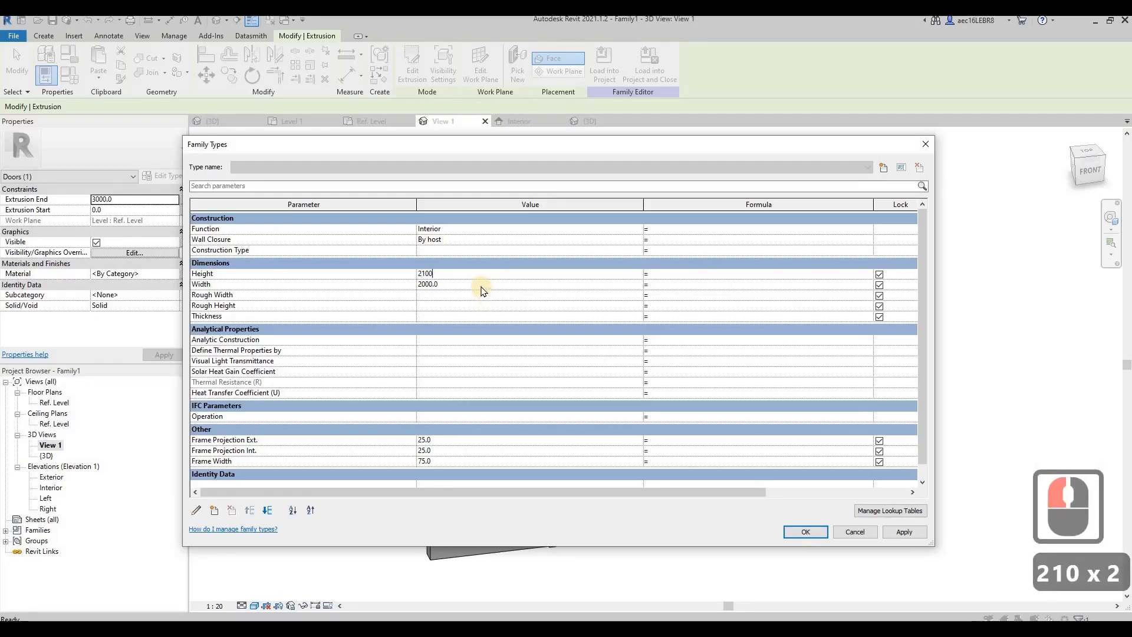
double_click(481, 286)
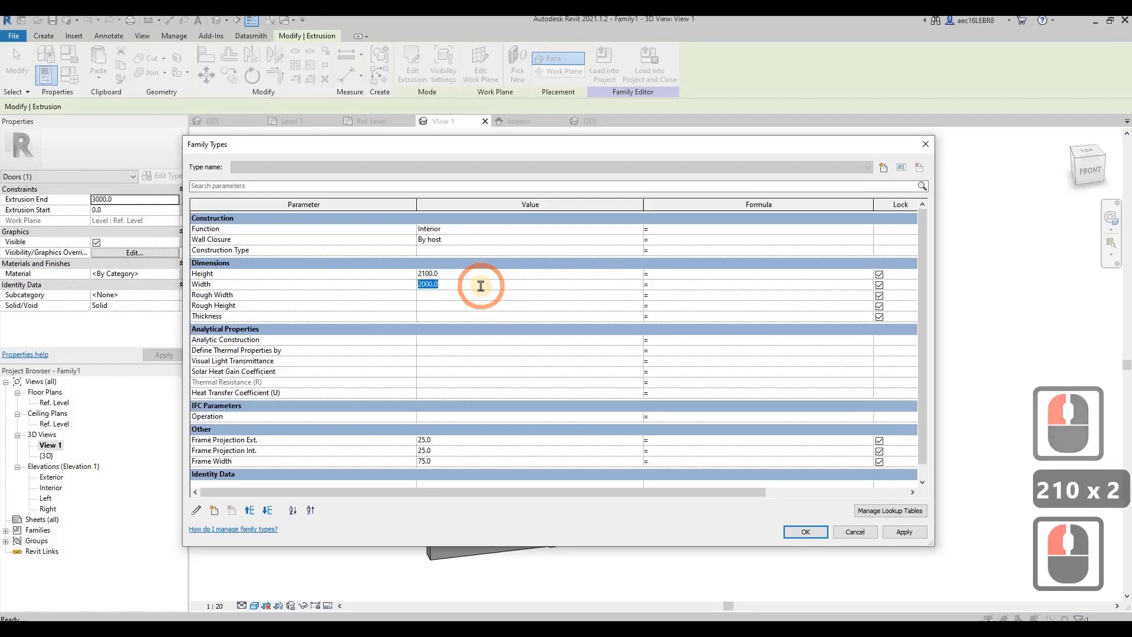
type("700")
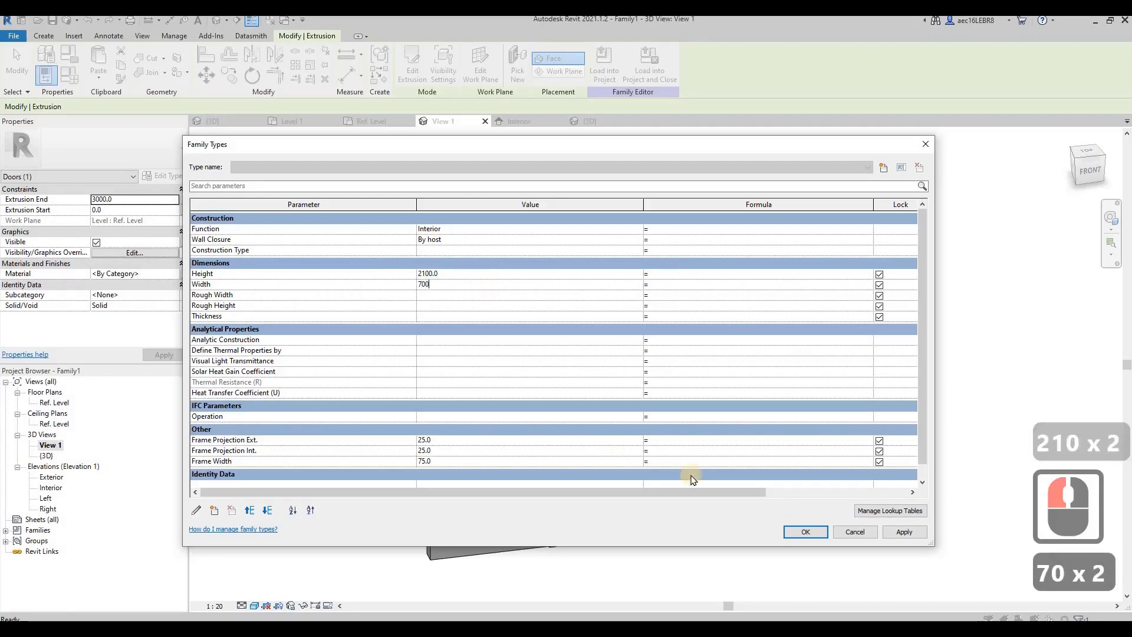
left_click(805, 532)
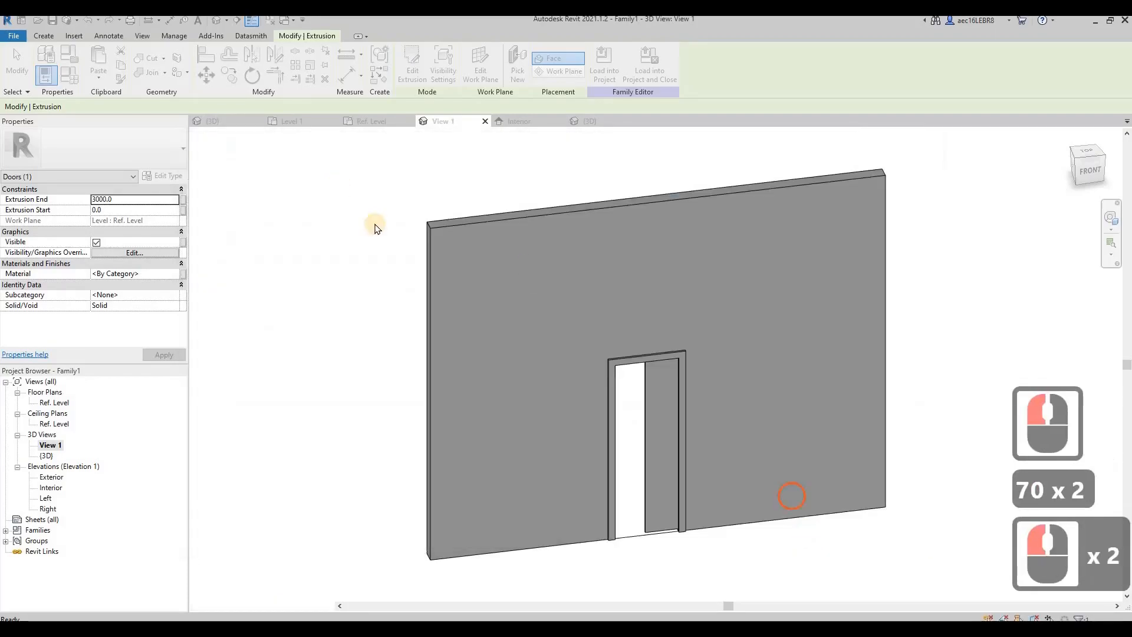
left_click(409, 240)
key("Escape")
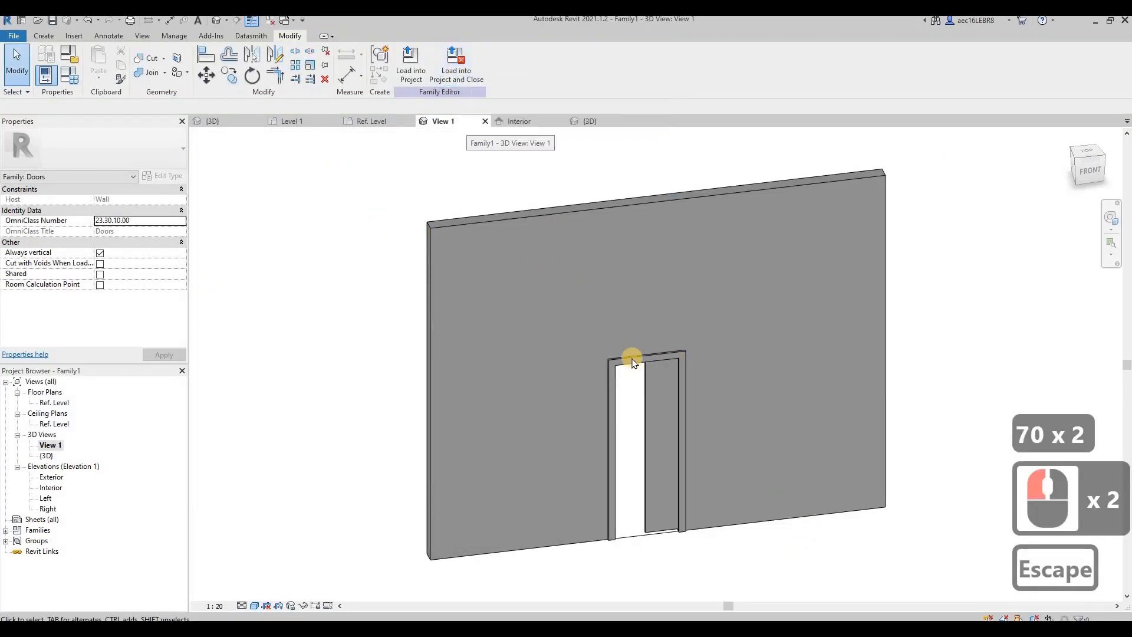
left_click(637, 429)
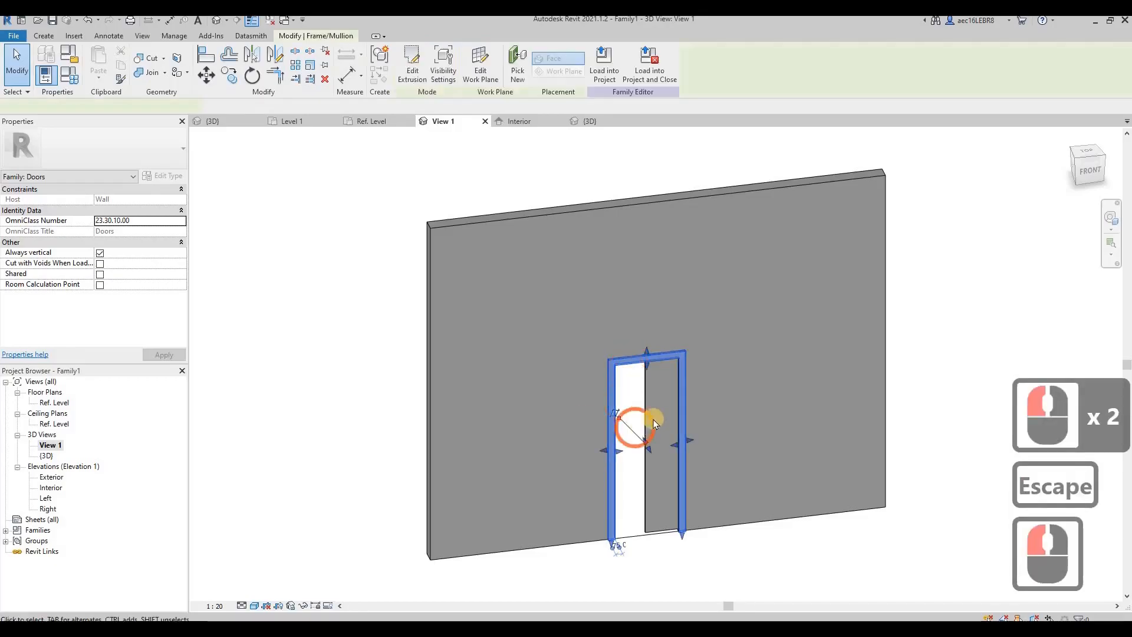
left_click(573, 407, "ctrl")
middle_click_drag(778, 440, 646, 366, "shift")
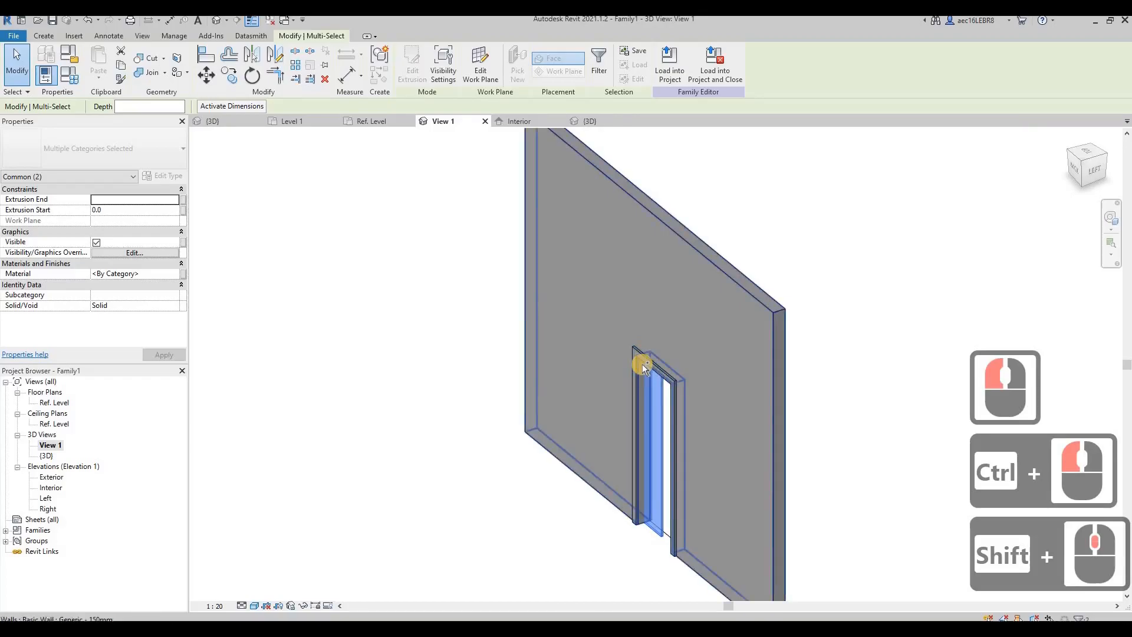
left_click(644, 368, "ctrl")
scroll(631, 362, "up", 4)
key("Escape")
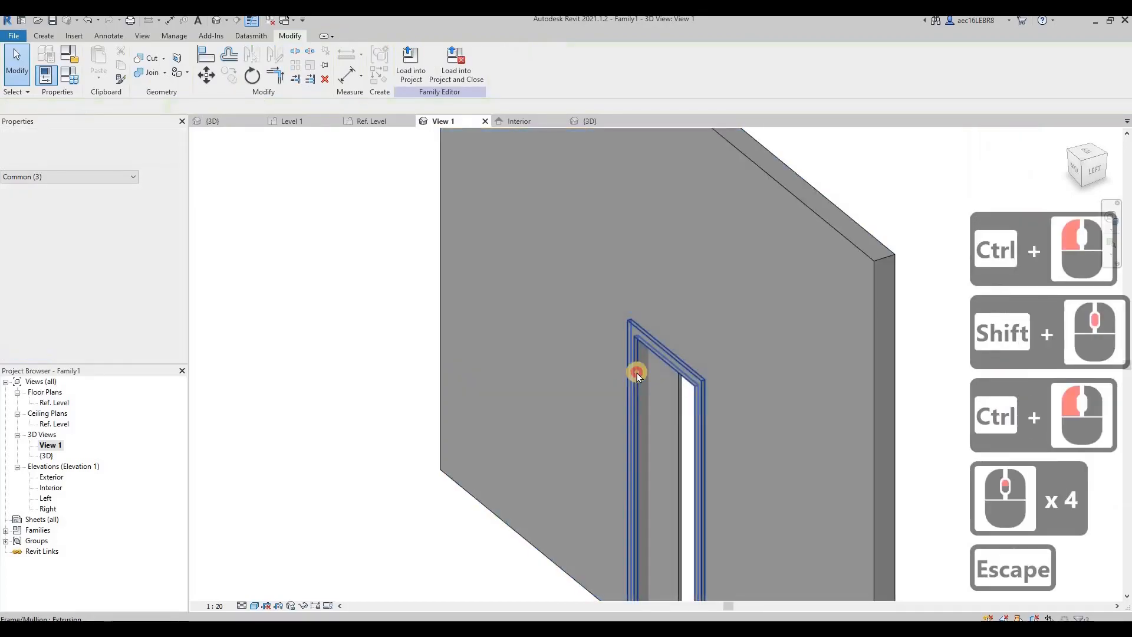
Associate the material of the door panel and both frame extrusions with a new type parameter named Door material, grouped under Materials and Finishes
left_click(665, 393)
left_click(776, 403, "ctrl")
middle_click_drag(825, 406, 736, 382, "shift")
left_click(403, 242, "ctrl")
scroll(500, 343, "down", 3)
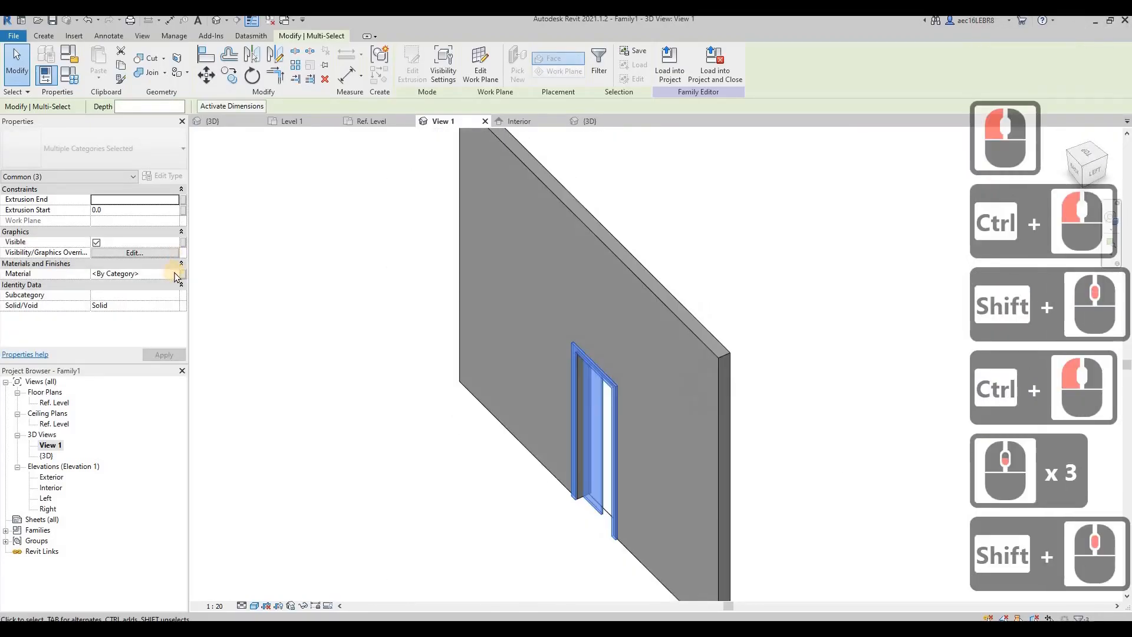
left_click(183, 276)
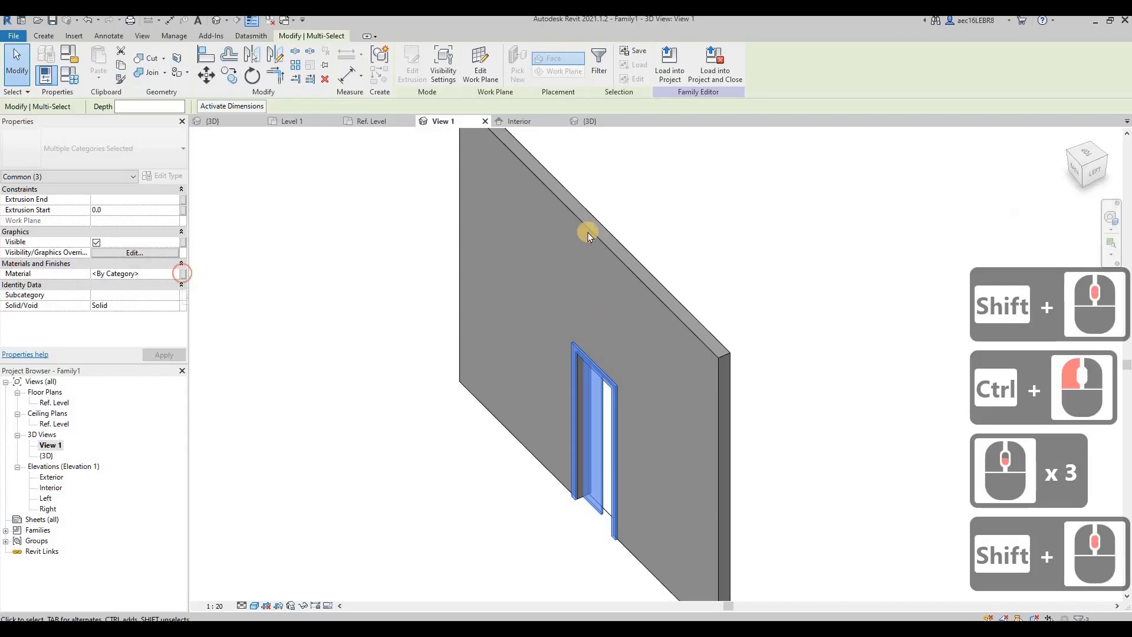
left_click(665, 390)
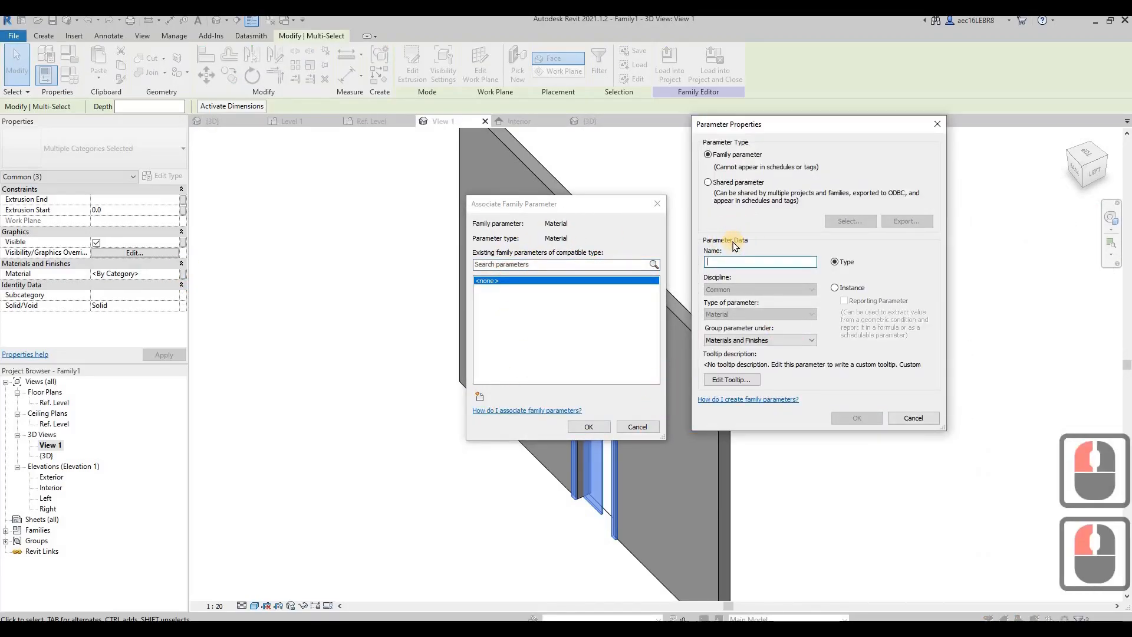
type("Door")
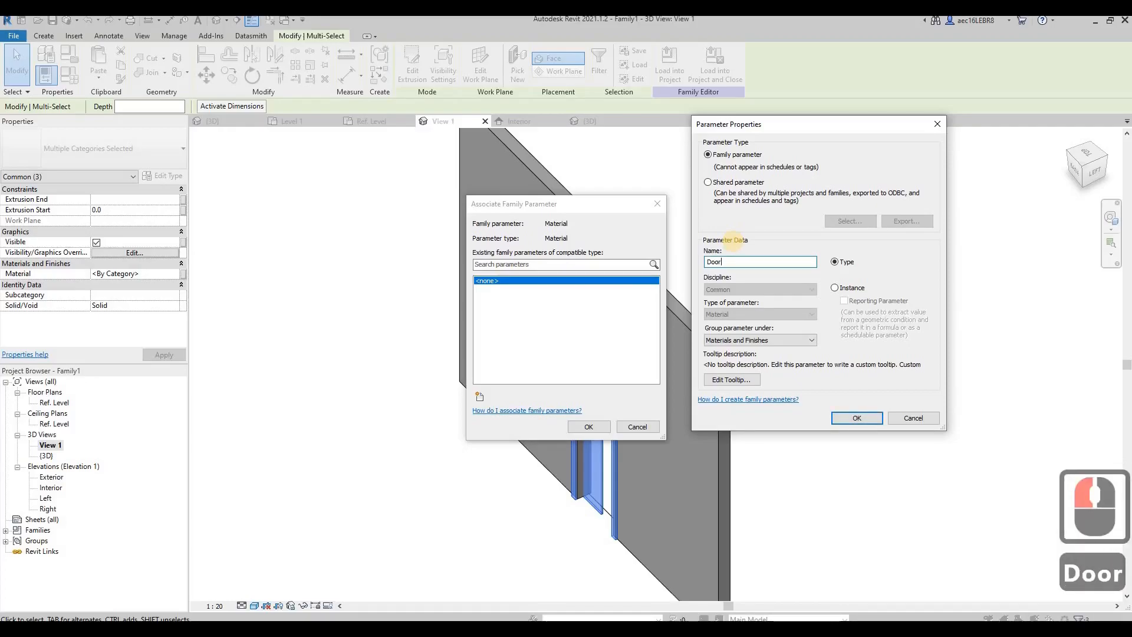
type(" material")
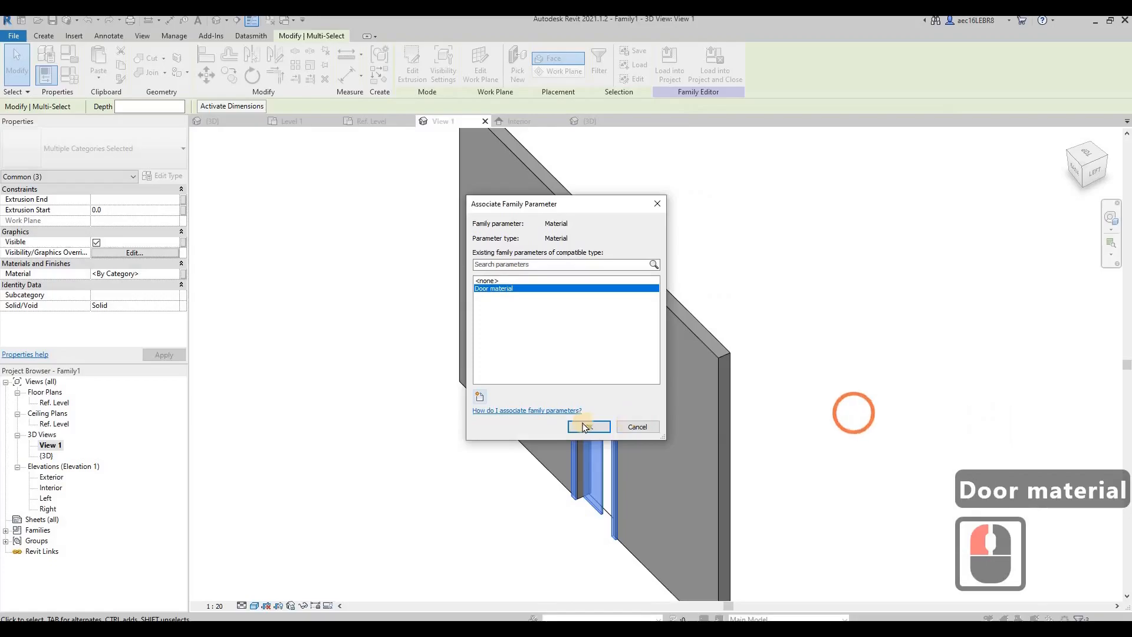
left_click(831, 279)
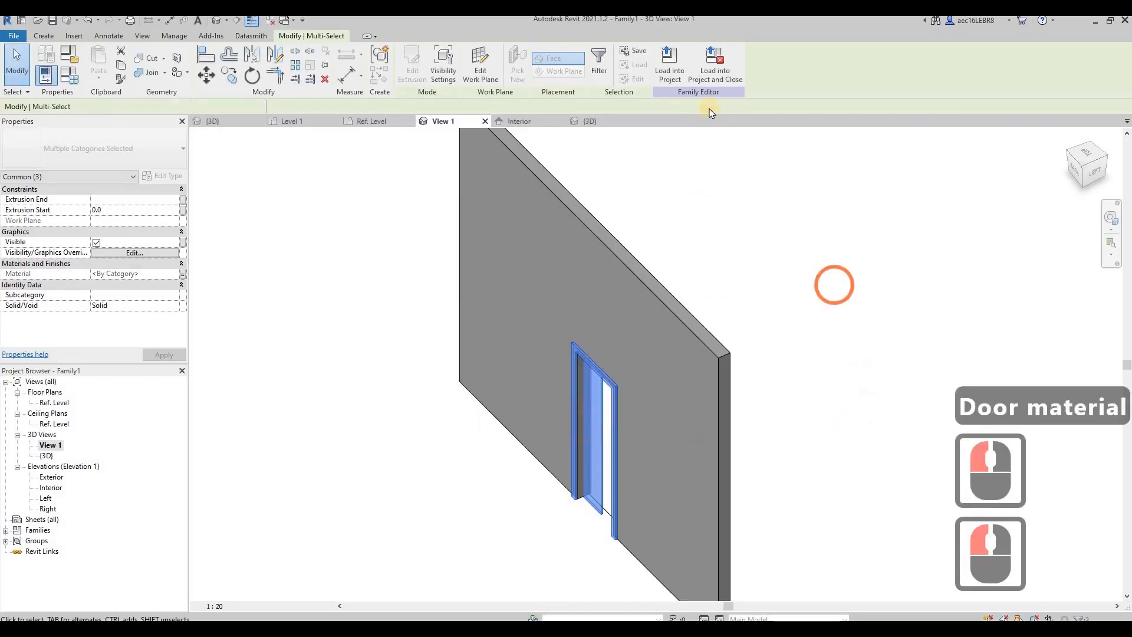
Load the door family into the project, saving it as Sliding door in the Online Training (Free) folder inside Online Classes
left_click(823, 155)
left_click(952, 197)
left_click(545, 326)
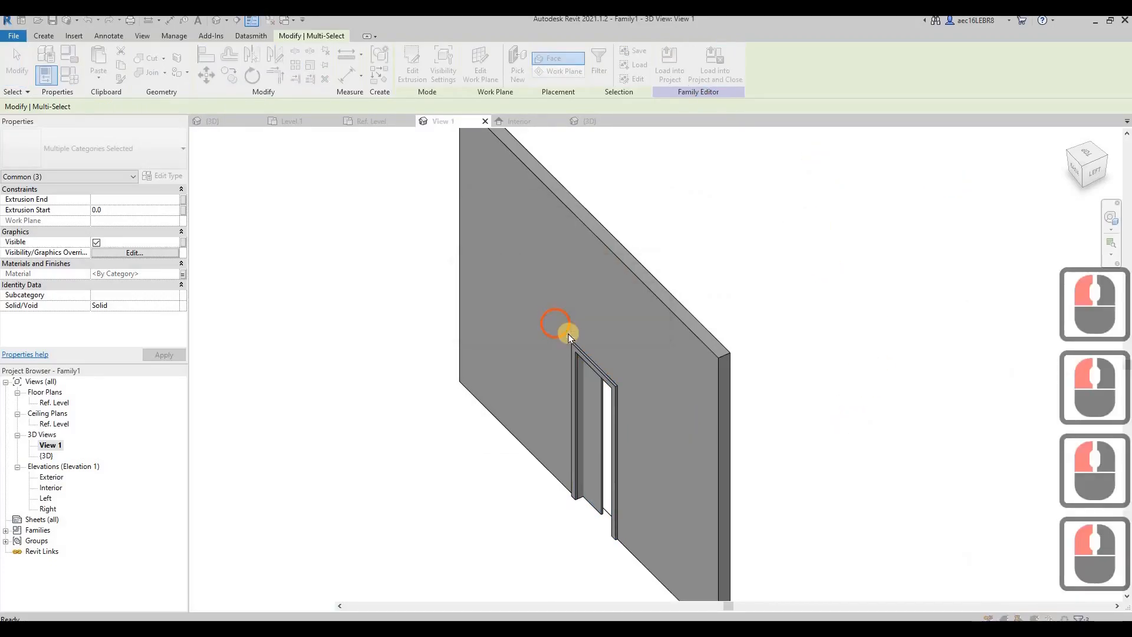
left_click(487, 421)
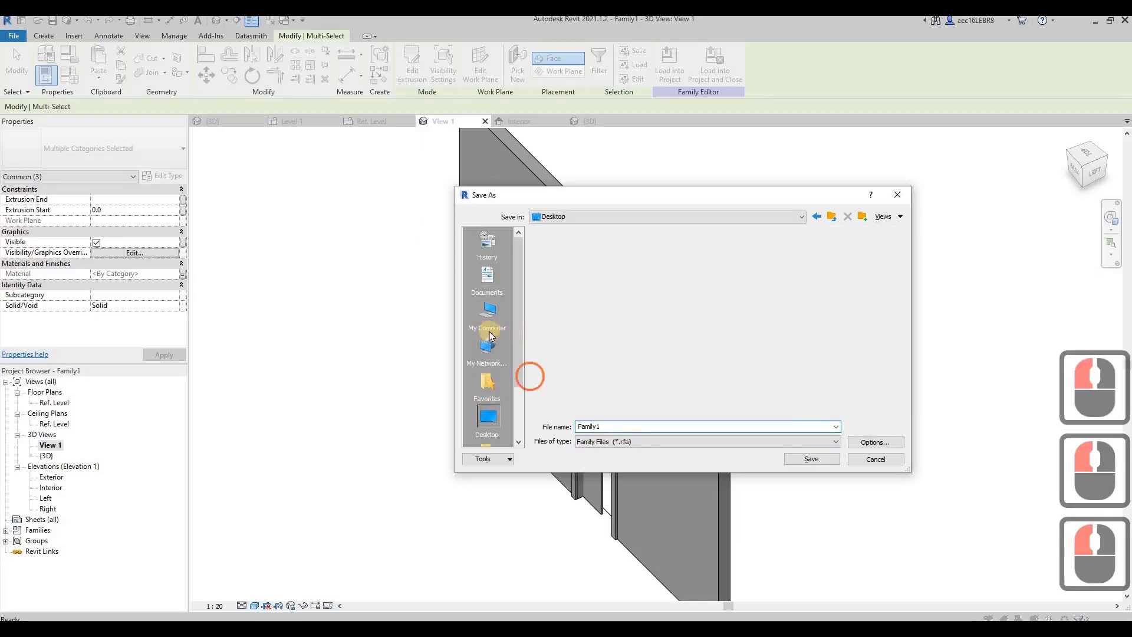
double_click(560, 269)
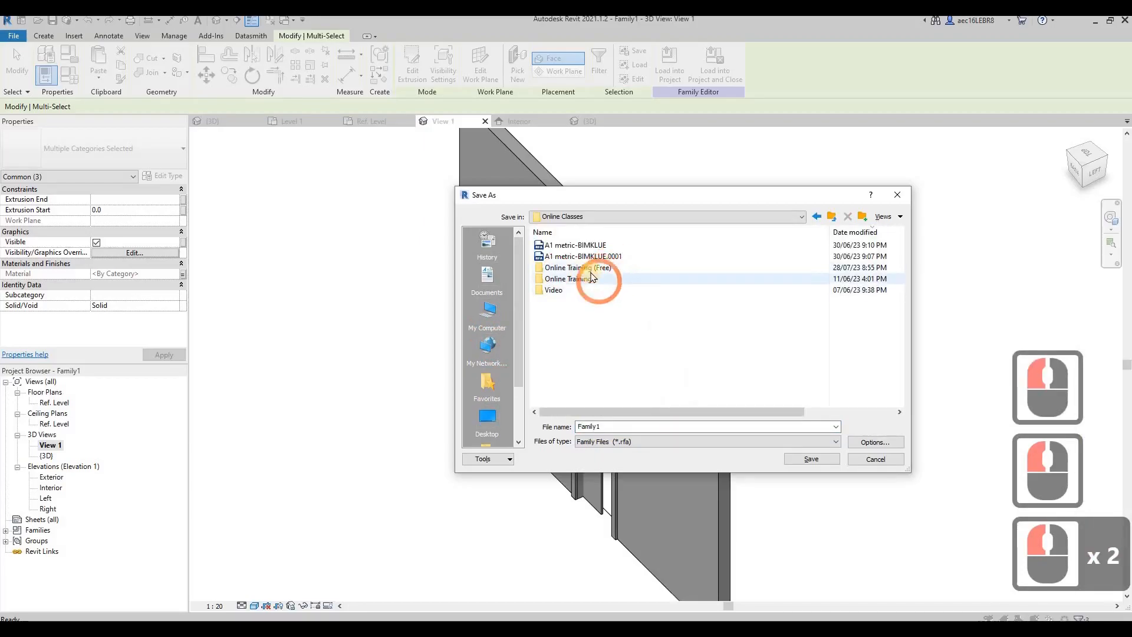
double_click(579, 267)
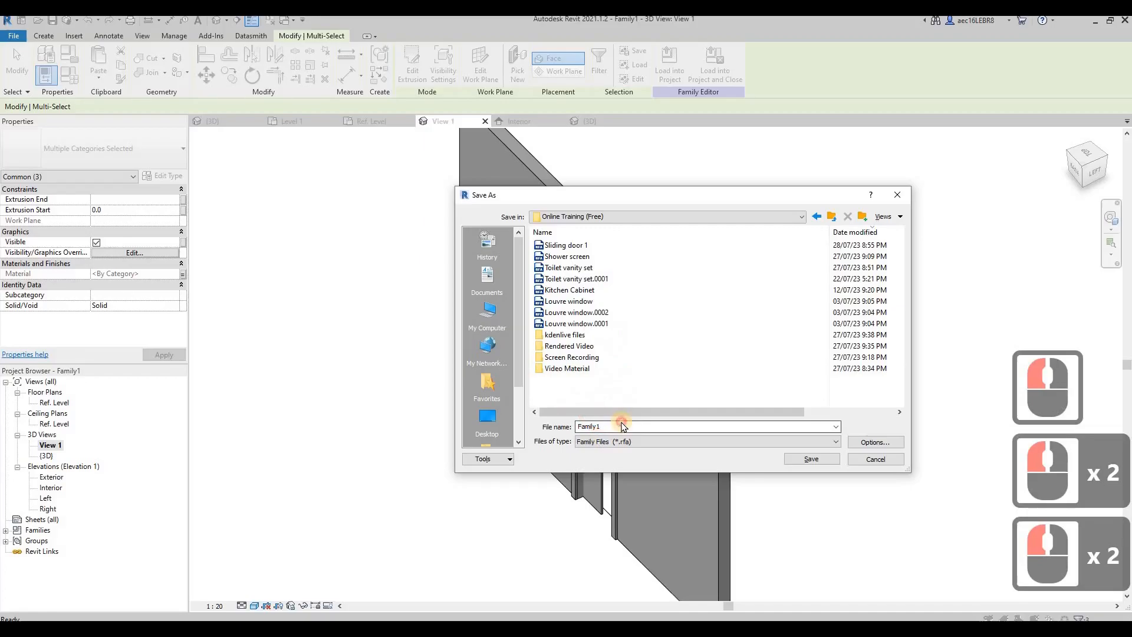
left_click(621, 426)
type("Sli")
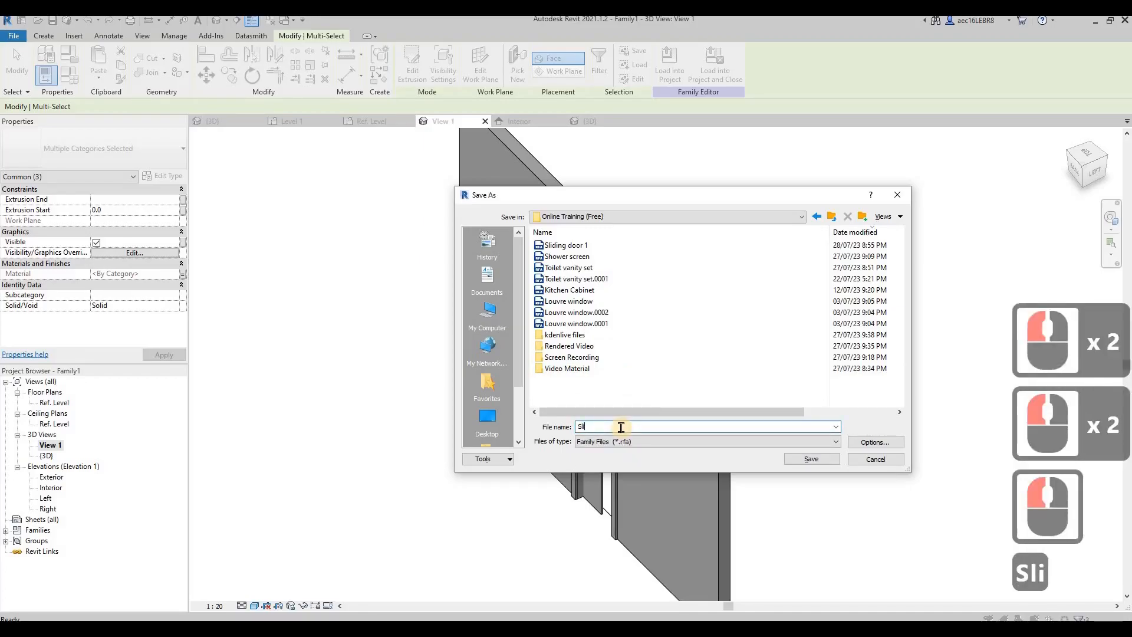
type("ding door")
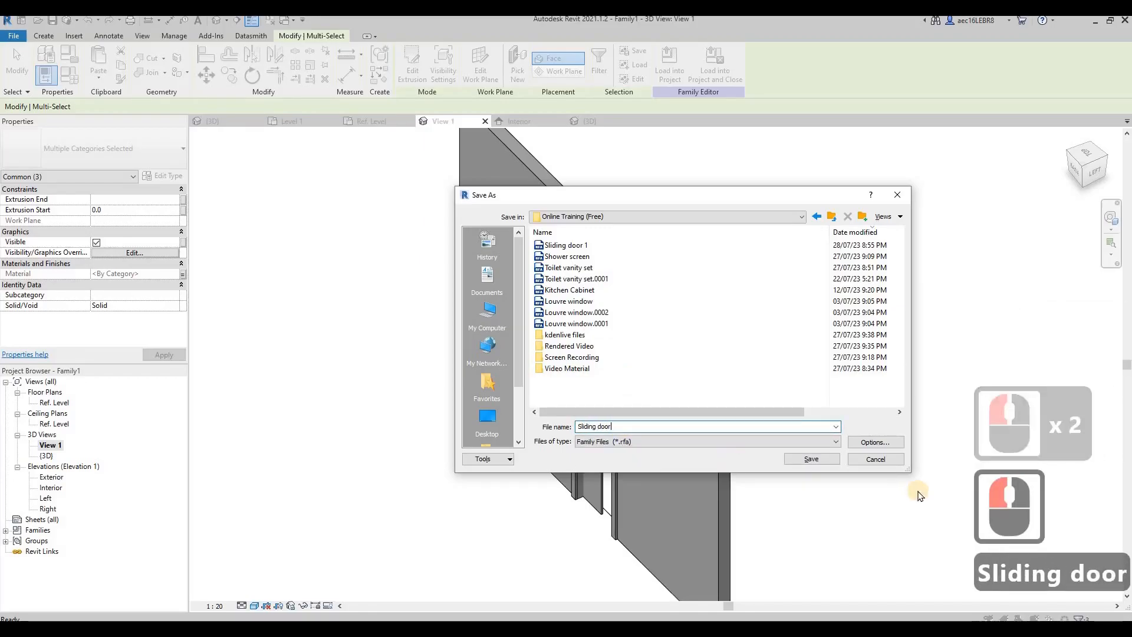
left_click(792, 461)
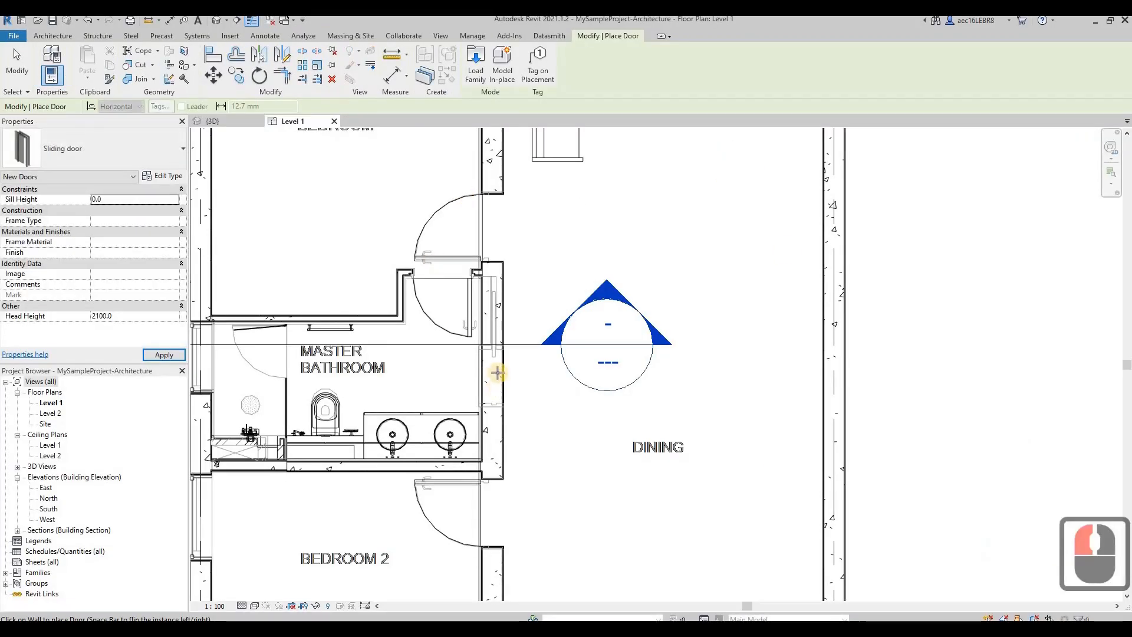
Place a Sliding door in the wall between the Master Bathroom and Dining on Level 1
left_click(590, 400)
key("Escape")
key("Escape")
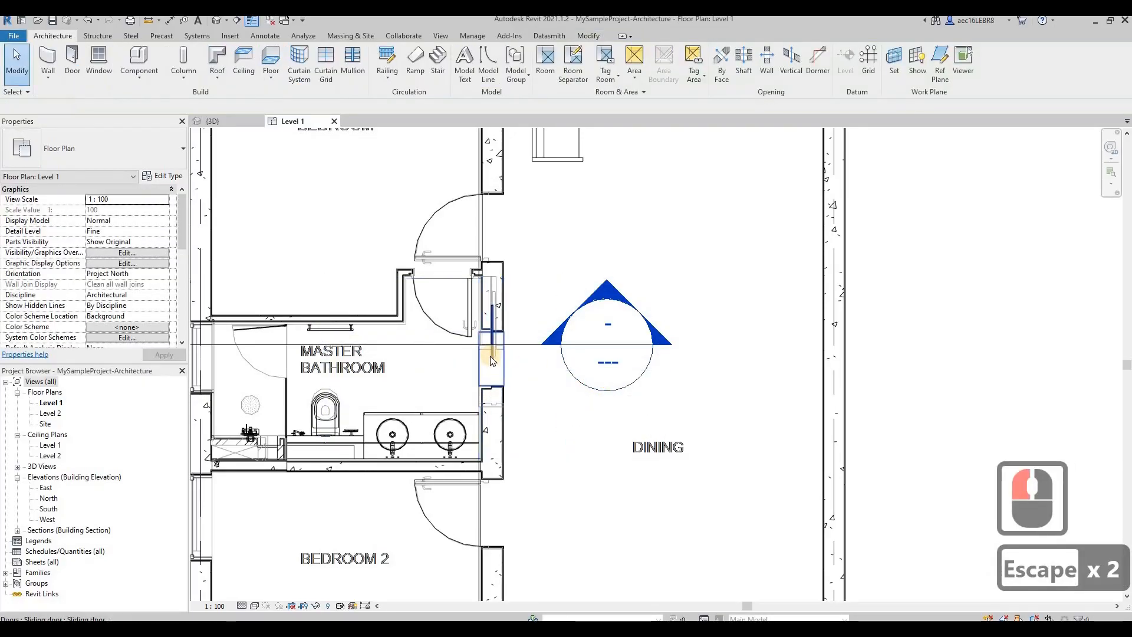
Move the placed sliding door along its wall so its opening edge lines up with the door jamb on the base plan
left_click(477, 378)
scroll(497, 454, "up", 8)
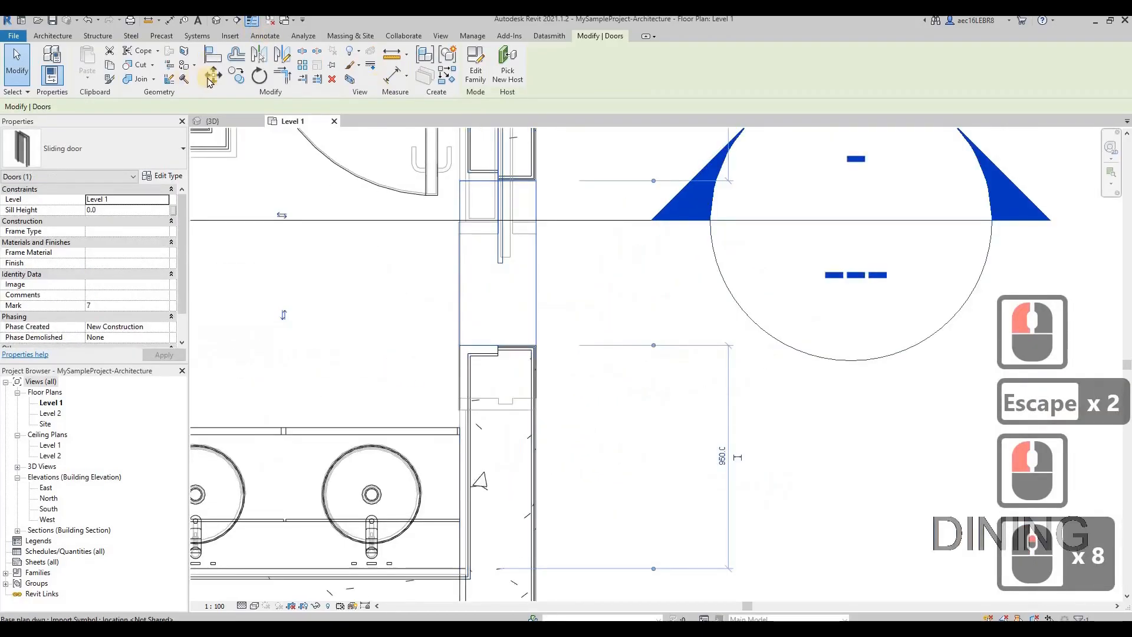
left_click(481, 346)
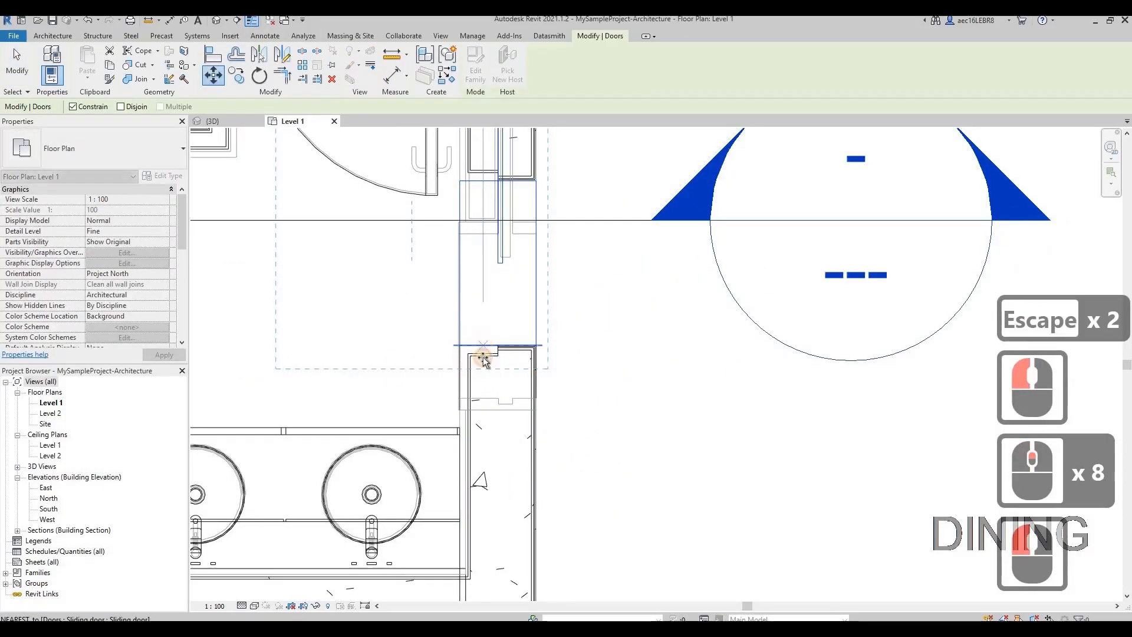
left_click(482, 399)
left_click(467, 304)
key("Escape")
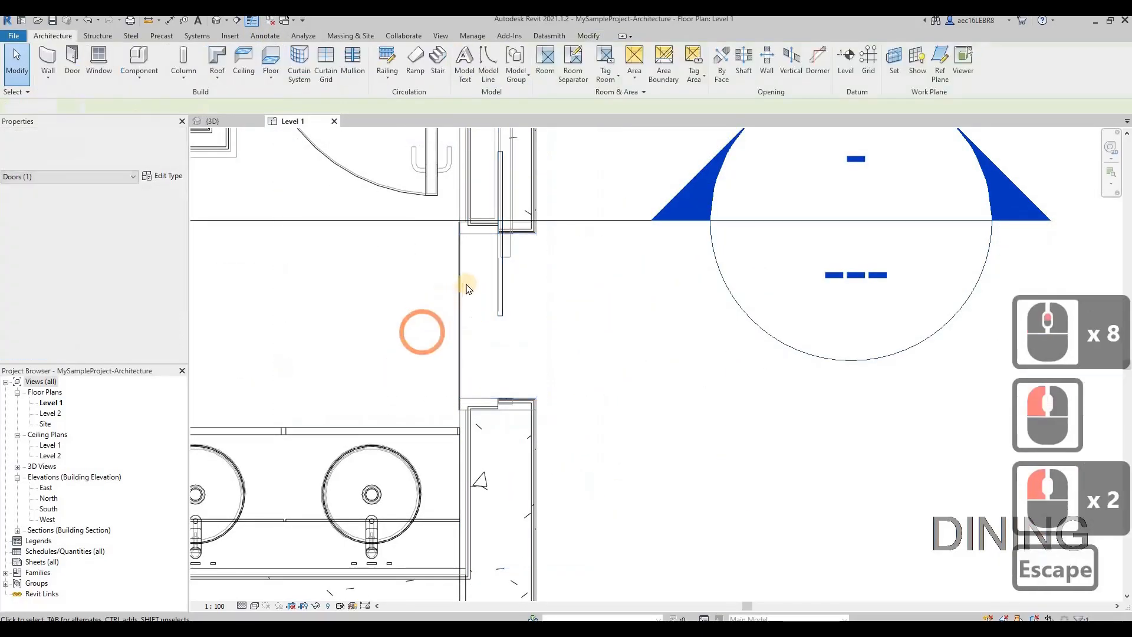
scroll(463, 289, "down", 4)
key("Escape")
Open the project's {3D} view and select the sliding door between the two wooden bedroom doors
left_click(215, 121)
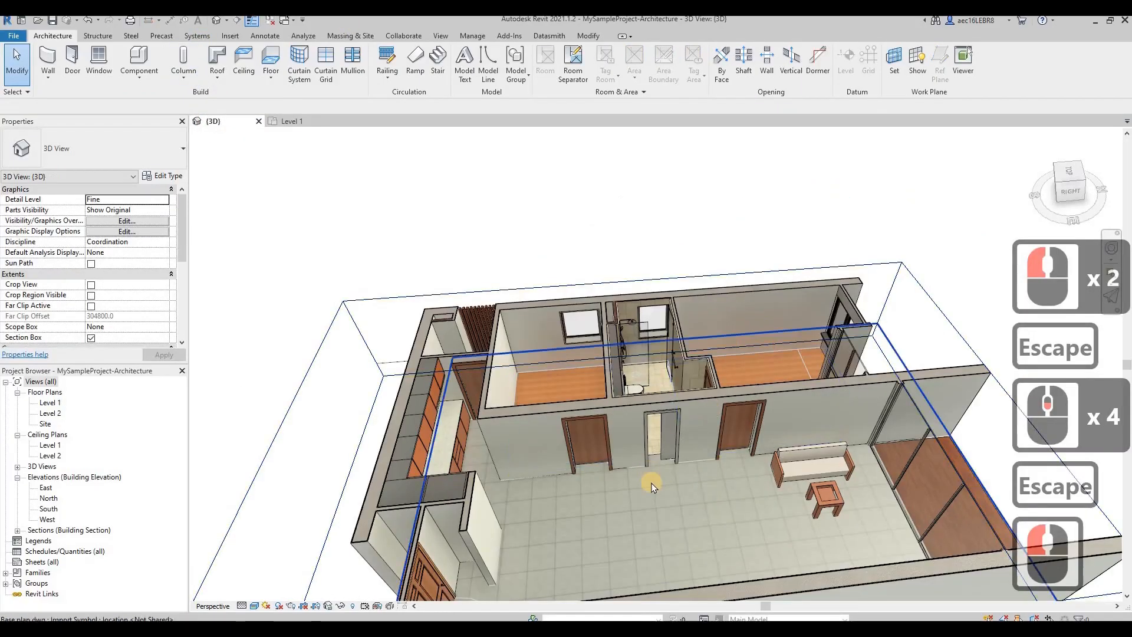
scroll(677, 511, "up", 9)
scroll(678, 510, "up", 20)
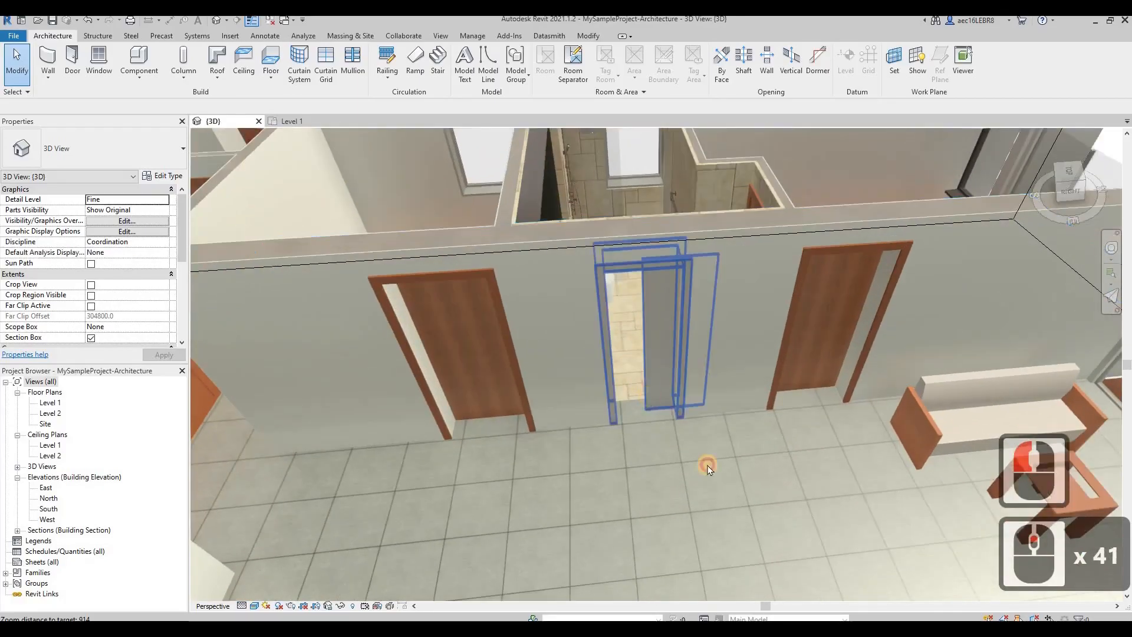
left_click(719, 469)
middle_click_drag(719, 470, 628, 303, "shift")
key("Escape")
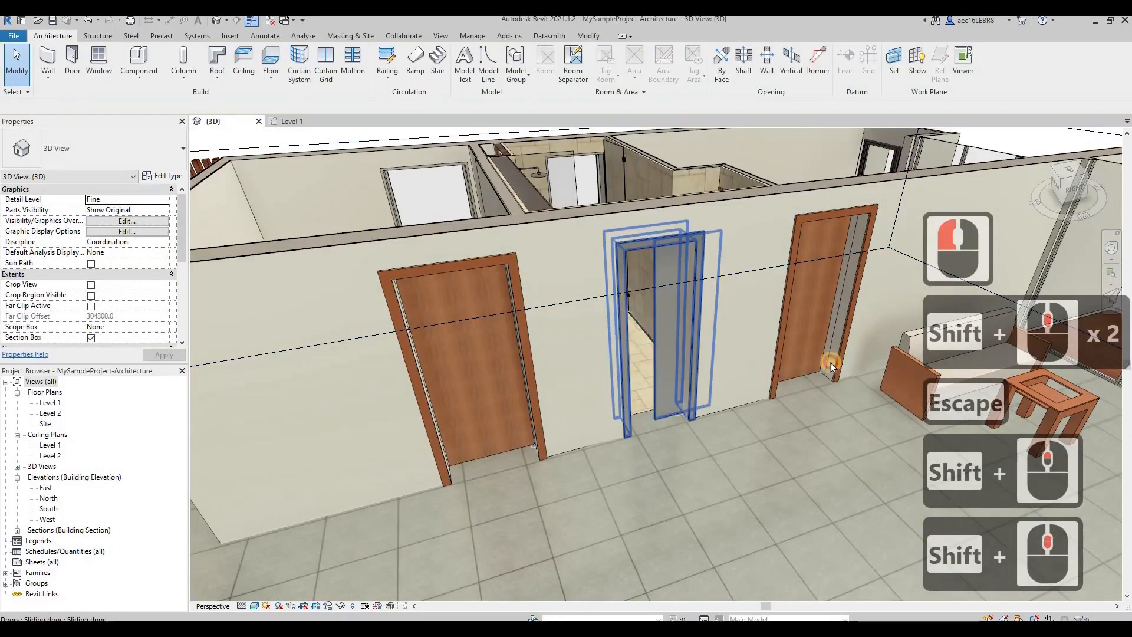
left_click(629, 305)
middle_click_drag(750, 430, 723, 424, "shift")
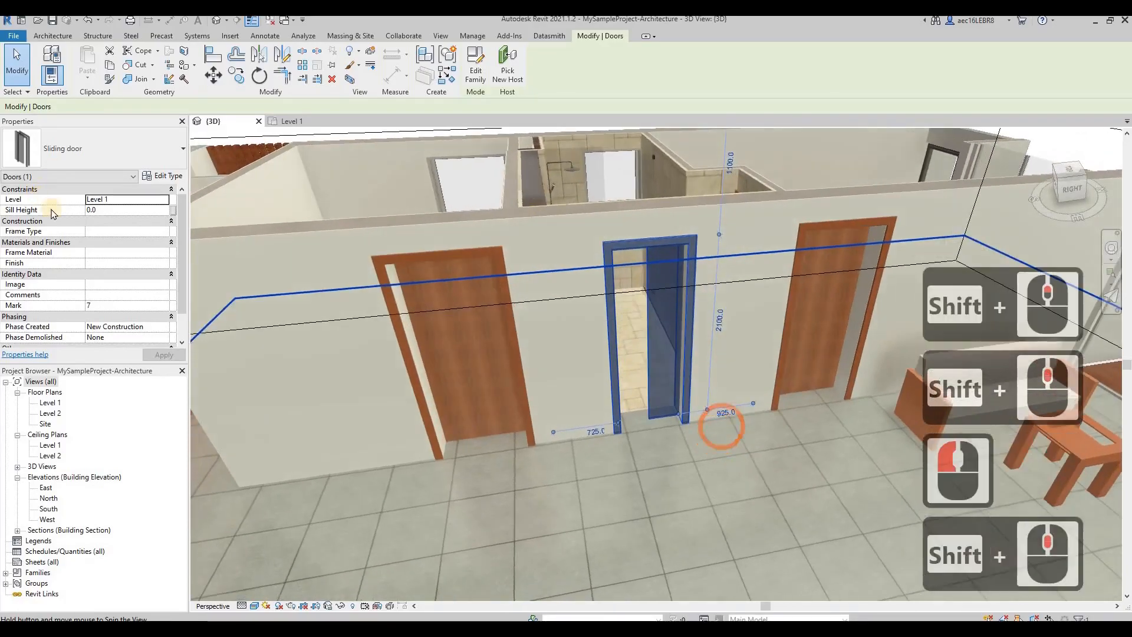
scroll(177, 261, "down", 5)
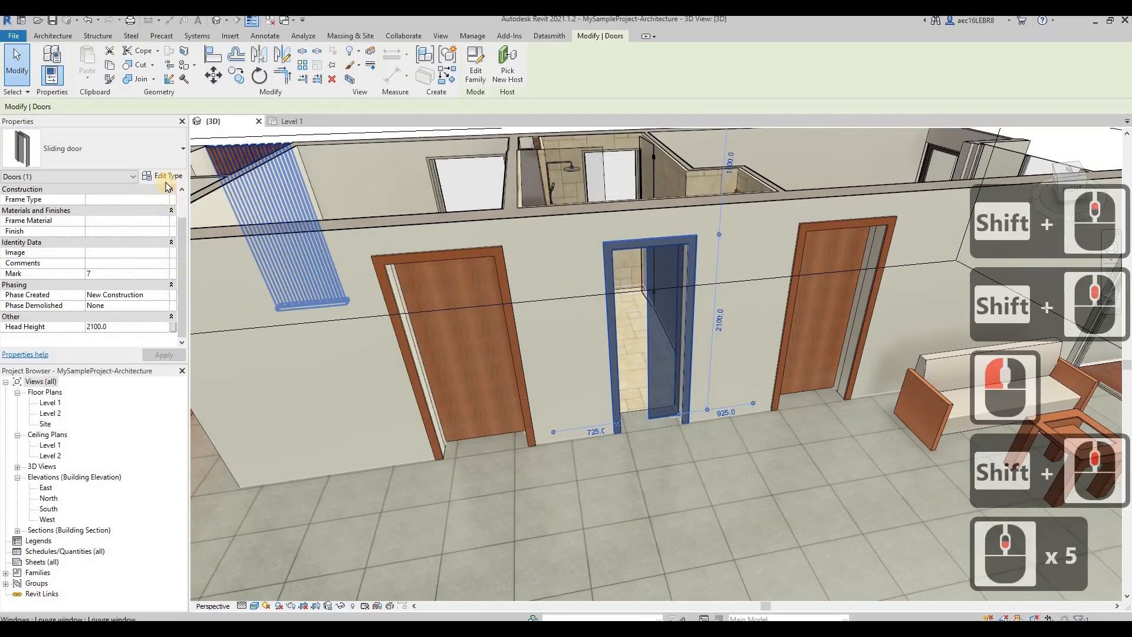
Set the sliding door type's Door material to Wood - Teak and clear the selection
left_click(163, 176)
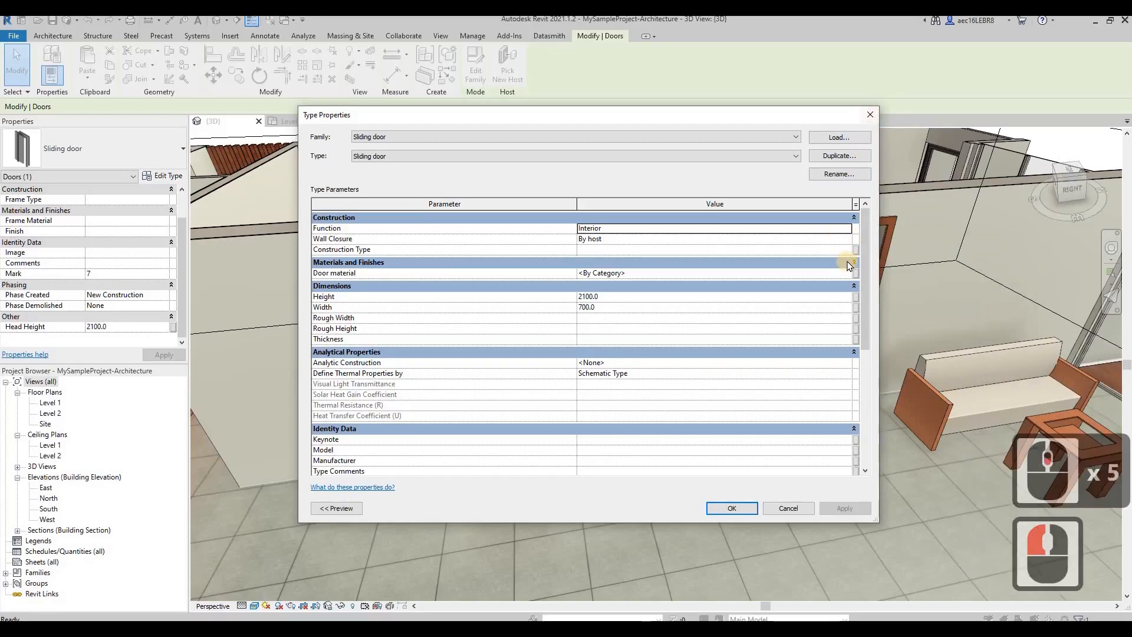
left_click(846, 273)
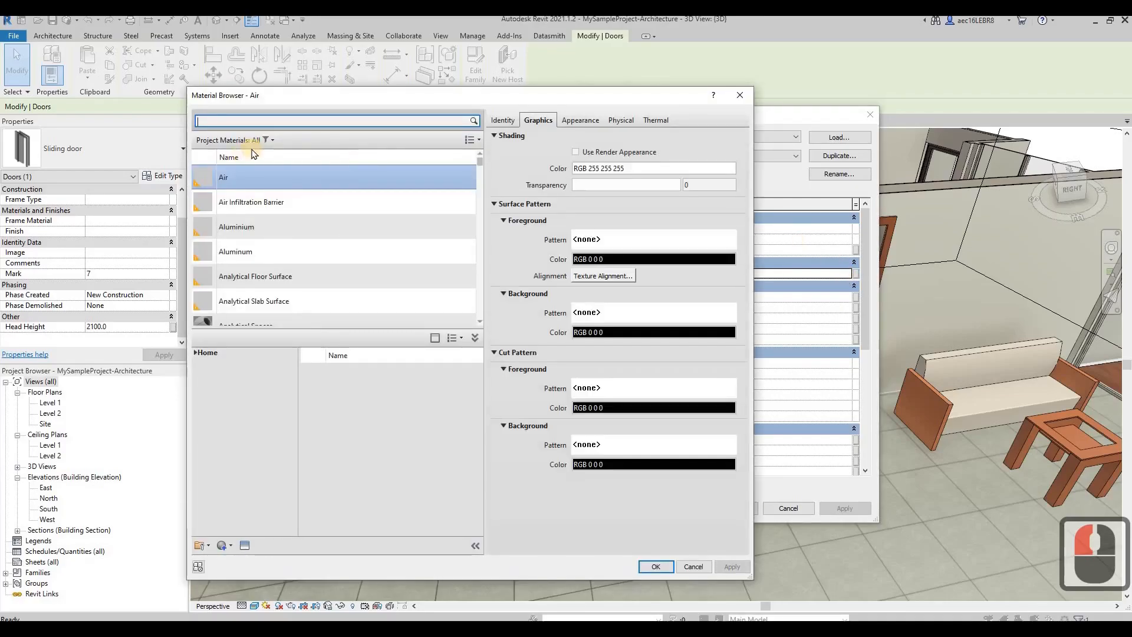
type("wood")
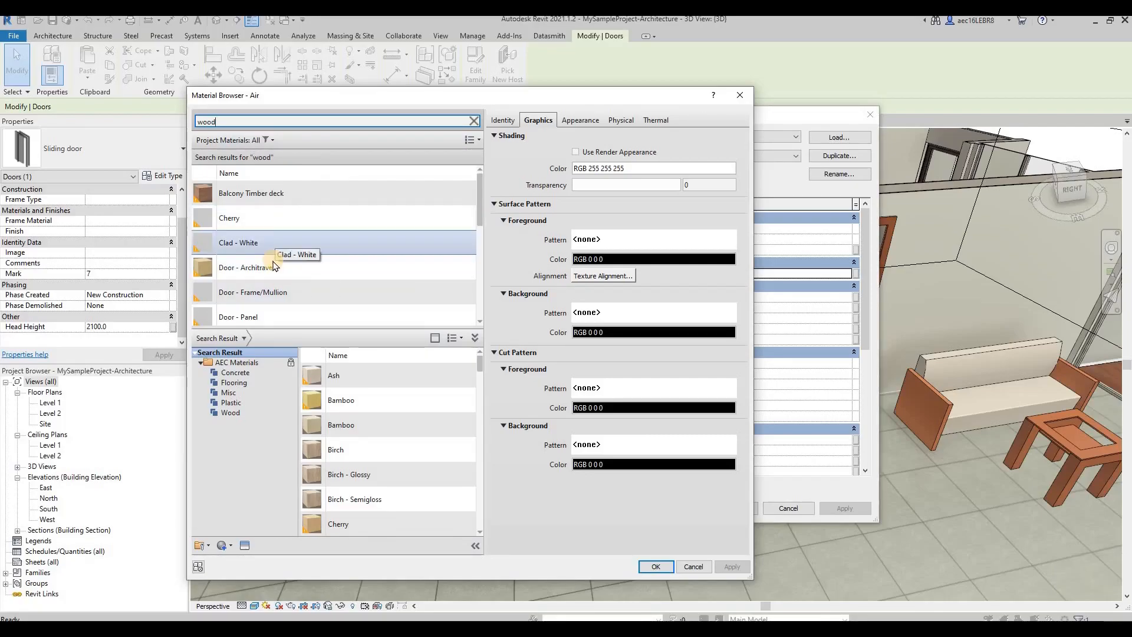
scroll(273, 265, "down", 2)
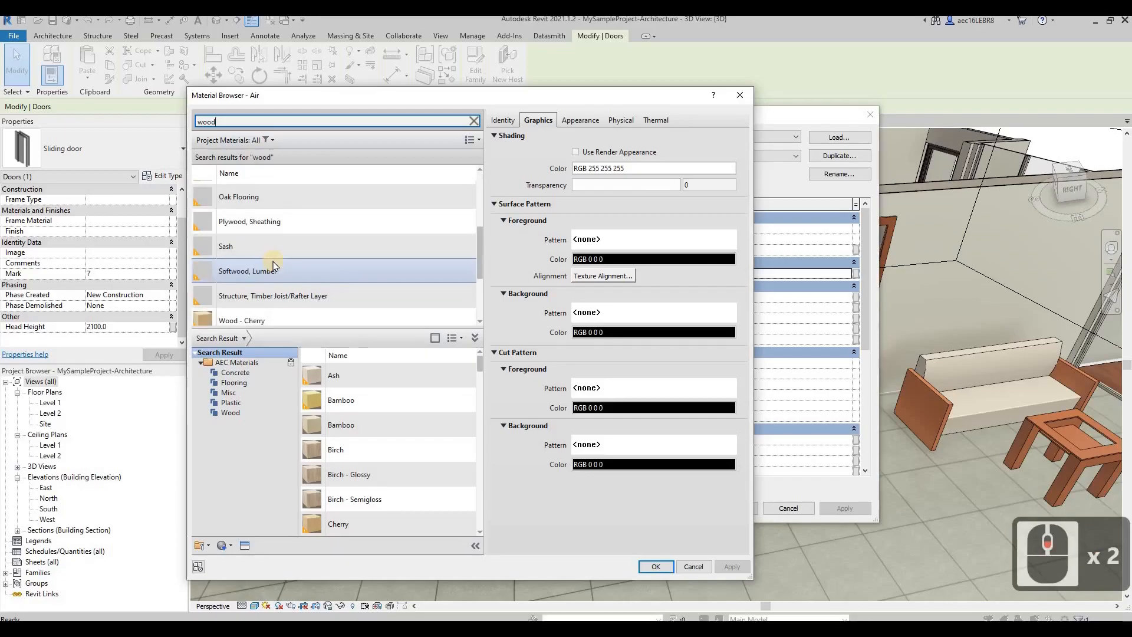
scroll(246, 283, "down", 1)
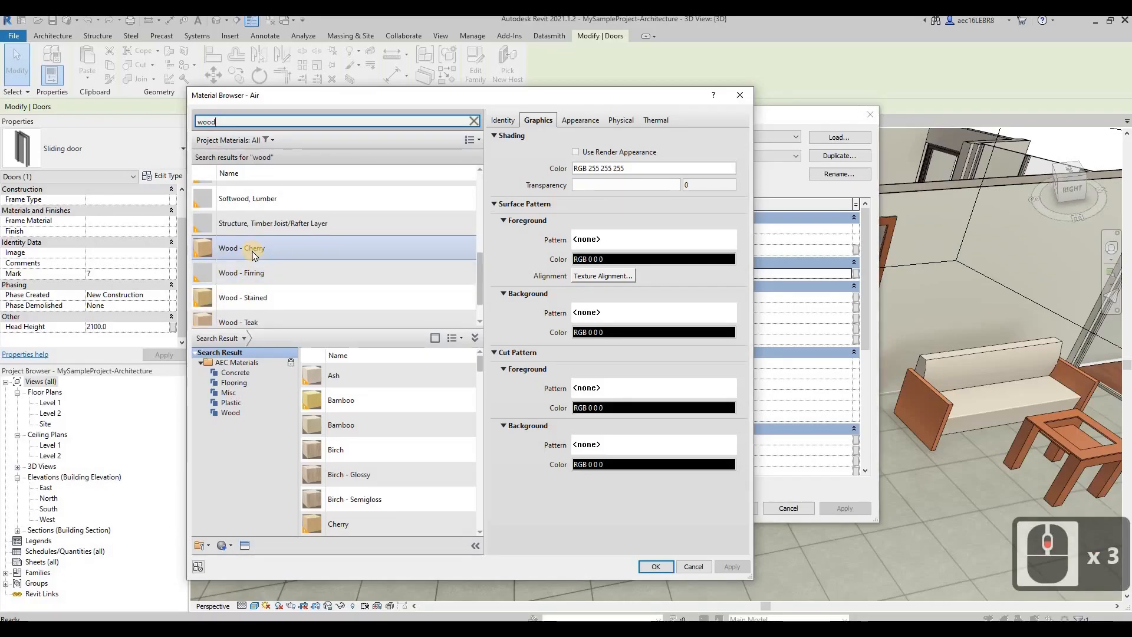
scroll(253, 254, "down", 1)
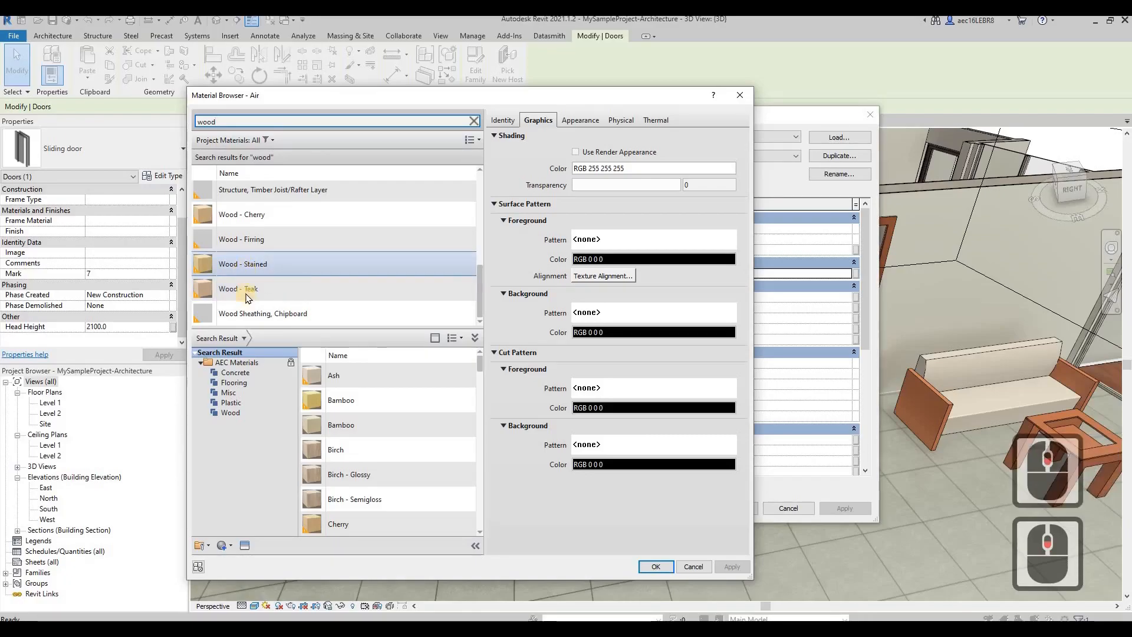
left_click(244, 288)
left_click(766, 600)
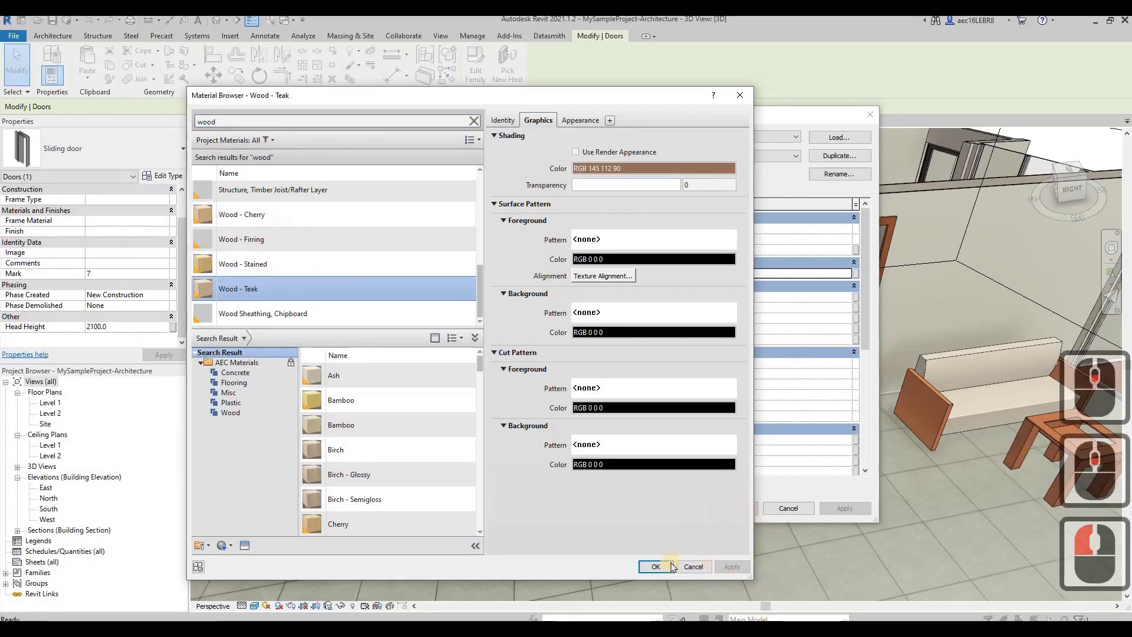
left_click(664, 567)
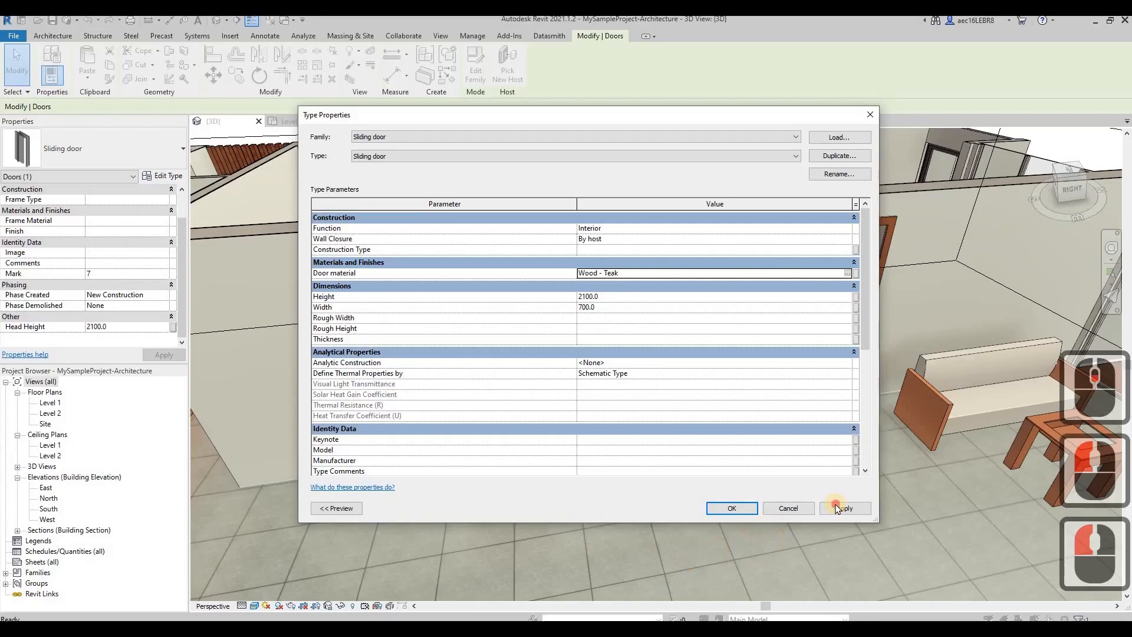
left_click(726, 514)
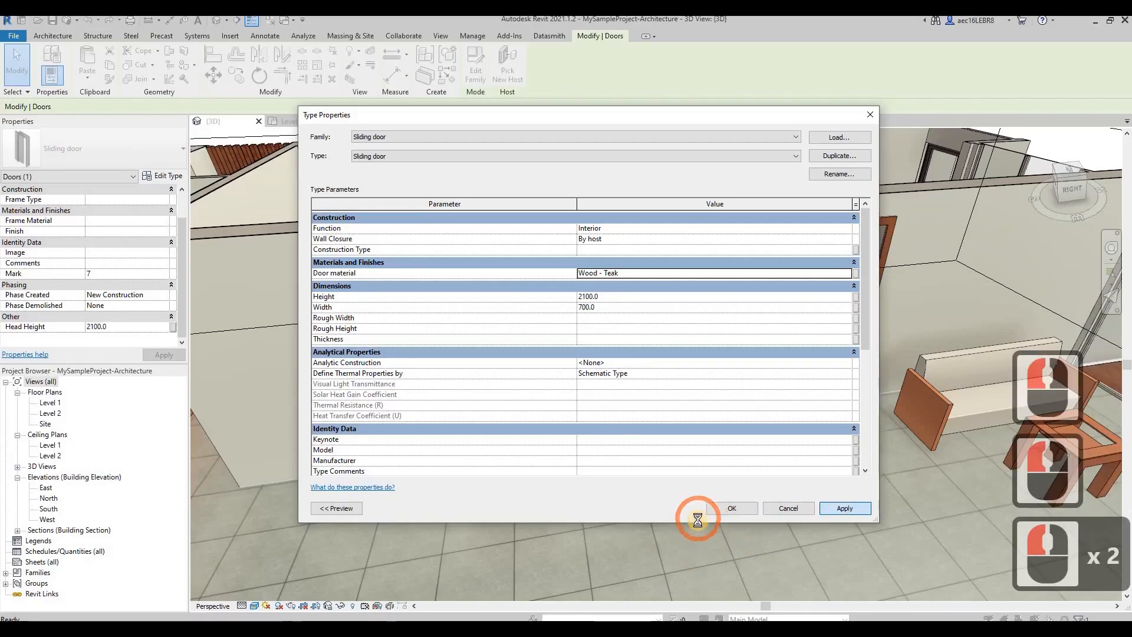
key("Escape")
key("Escape")
key("Escape")
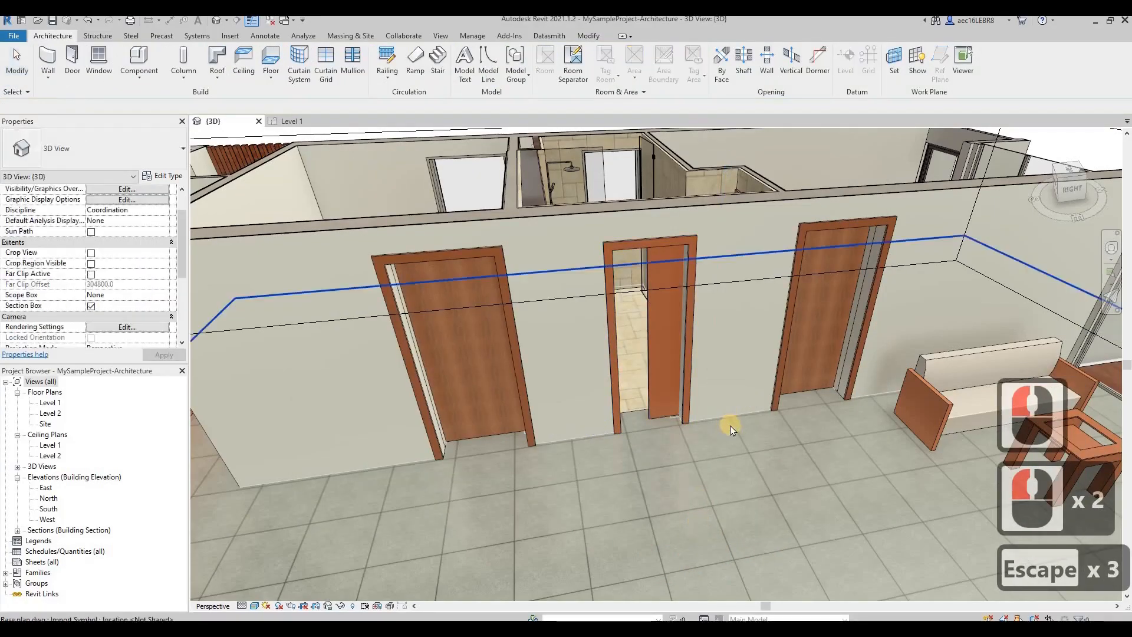
Open the bathroom's Sliding door family for editing and show its Ref. Level floor plan
middle_click_drag(677, 446, 838, 327, "shift")
scroll(729, 451, "up", 15)
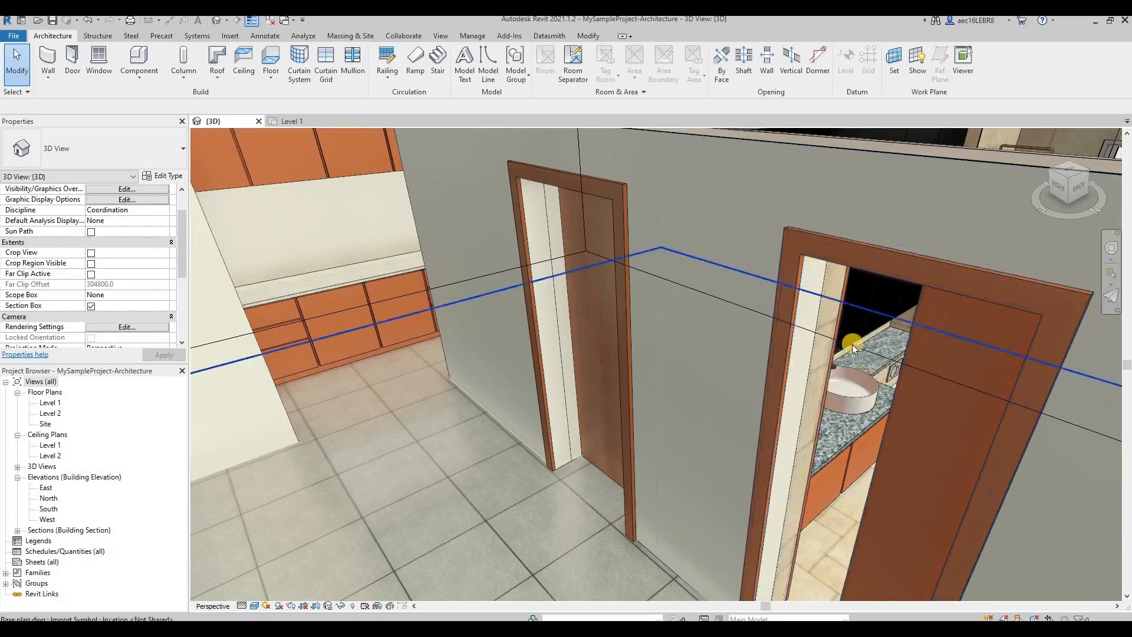
scroll(803, 452, "down", 5)
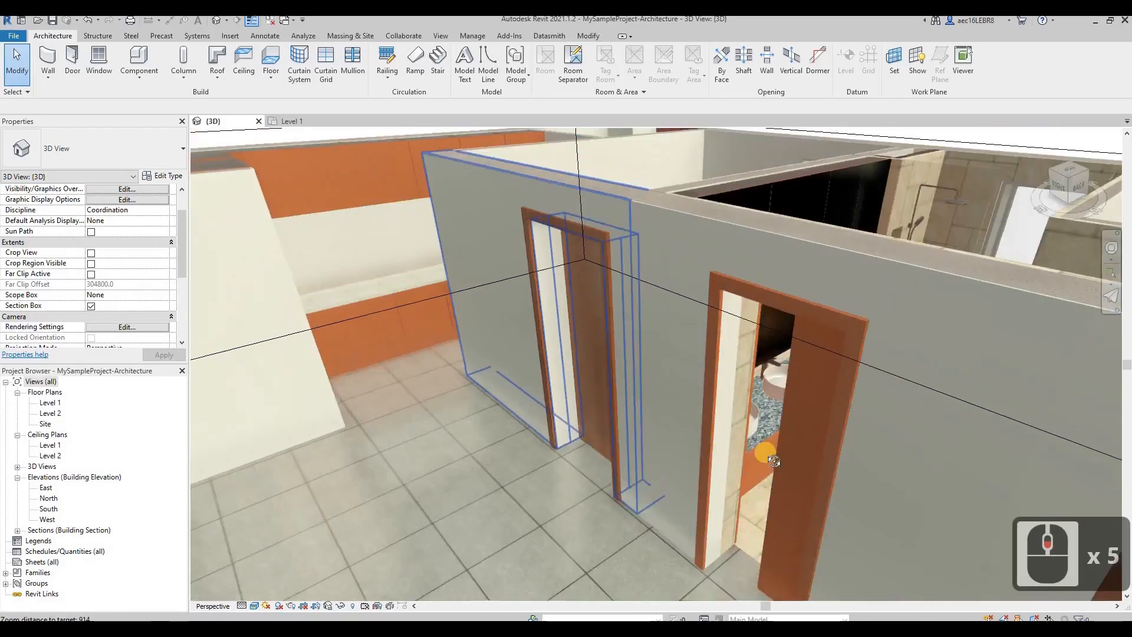
middle_click_drag(803, 452, 618, 248, "shift")
scroll(624, 259, "up", 3)
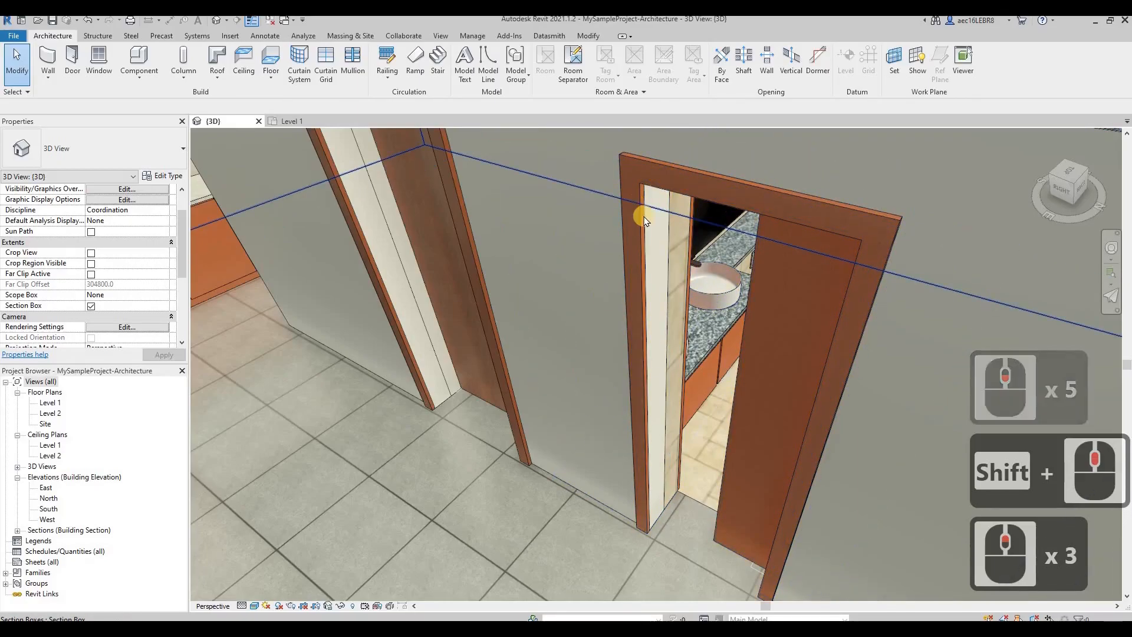
left_click(637, 274)
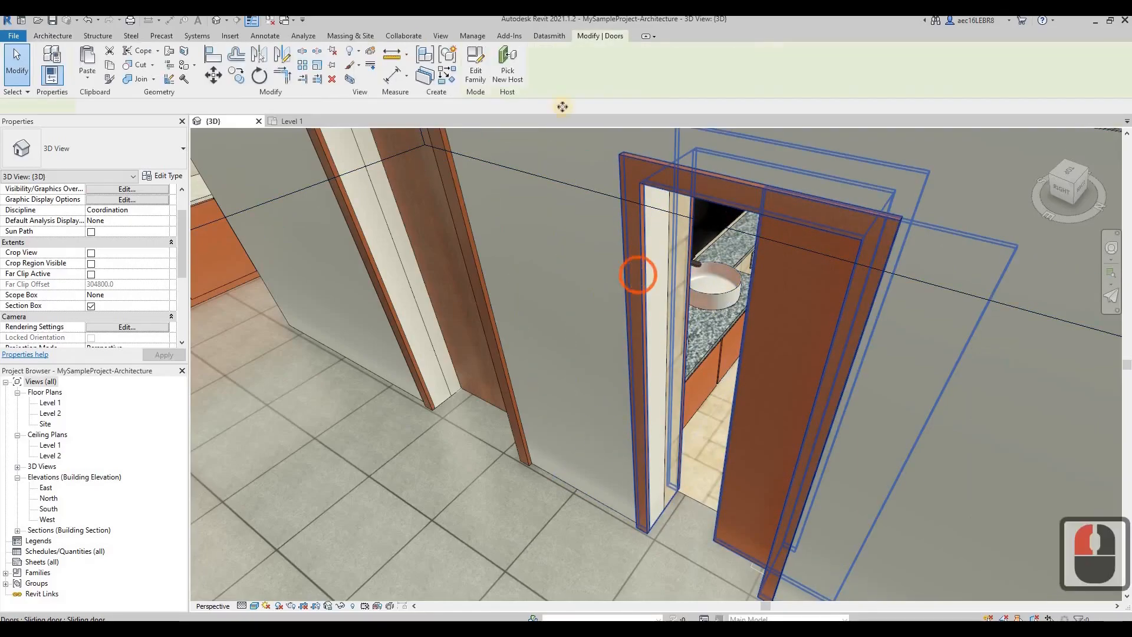
left_click(939, 364)
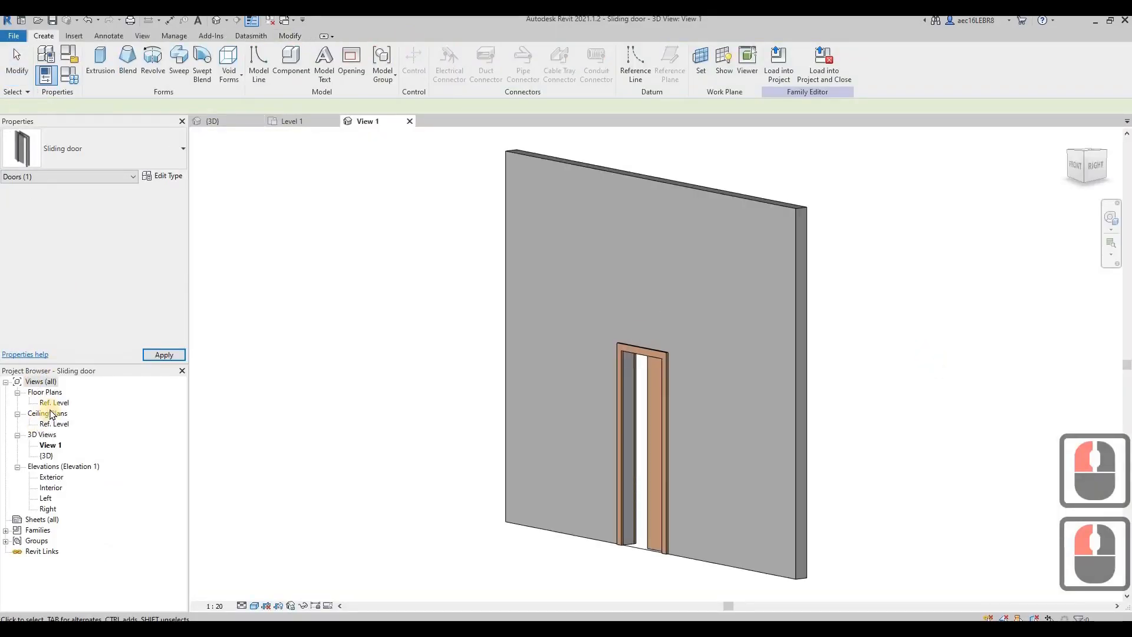
double_click(53, 403)
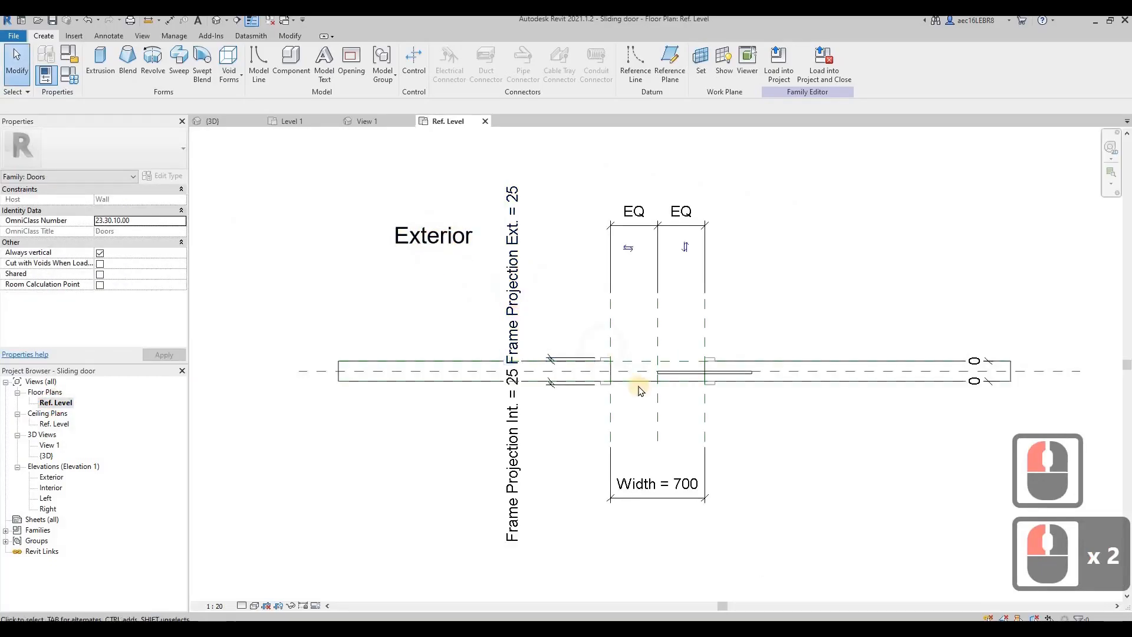
Start an extrusion and sketch a rectangle about 25 by 200 mm inside the left jamb, spanning between the outer frame faces
scroll(641, 390, "up", 10)
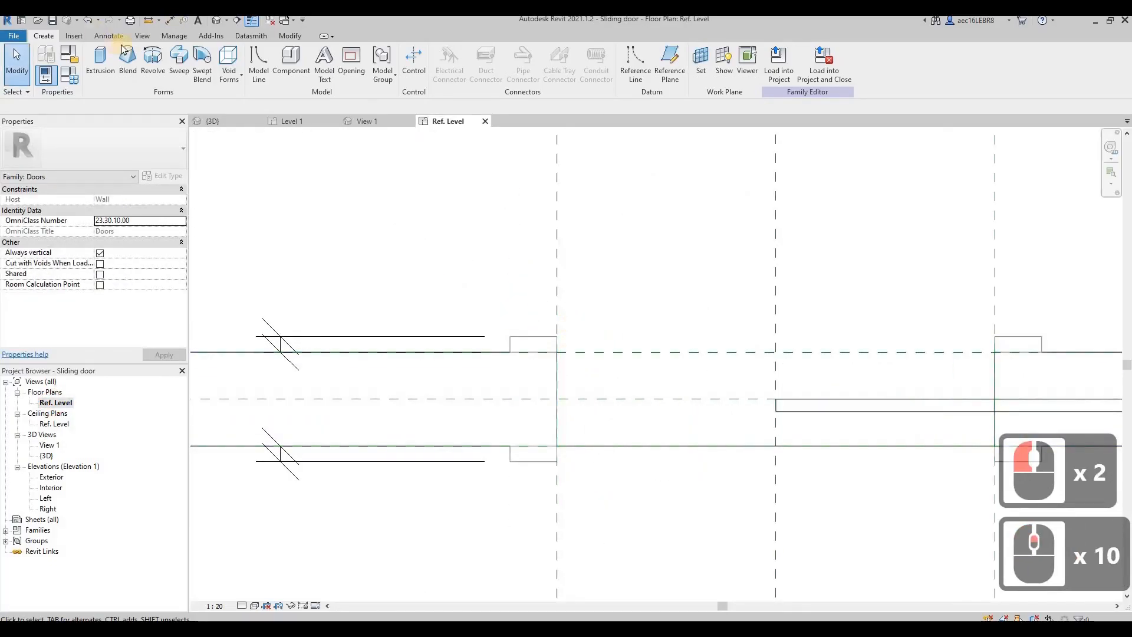
left_click(100, 58)
left_click(442, 52)
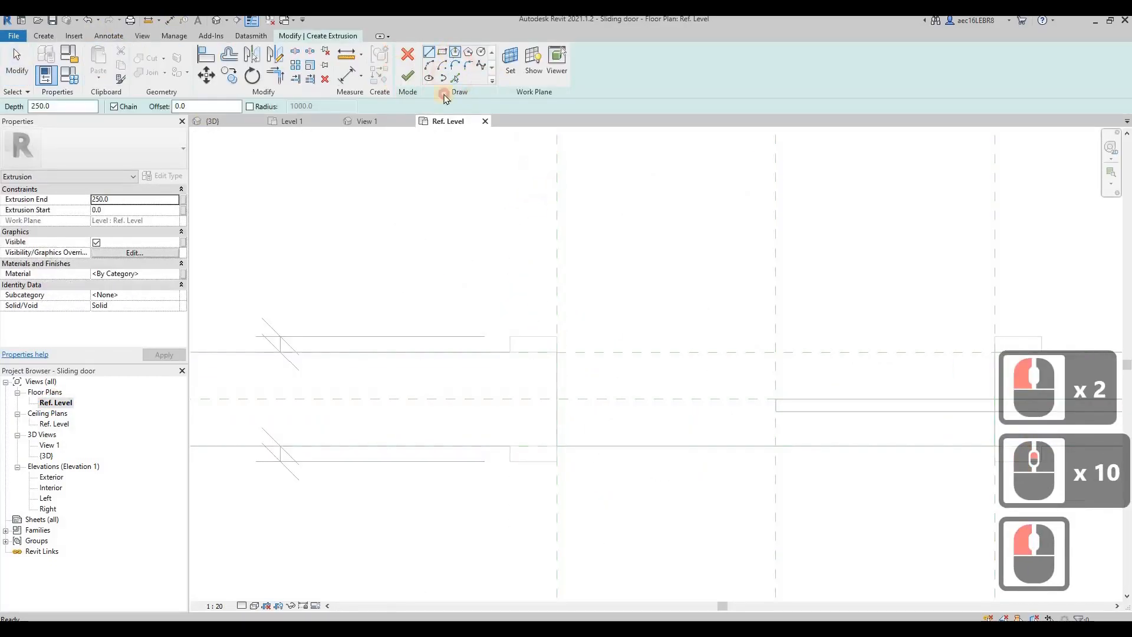
left_click(557, 337)
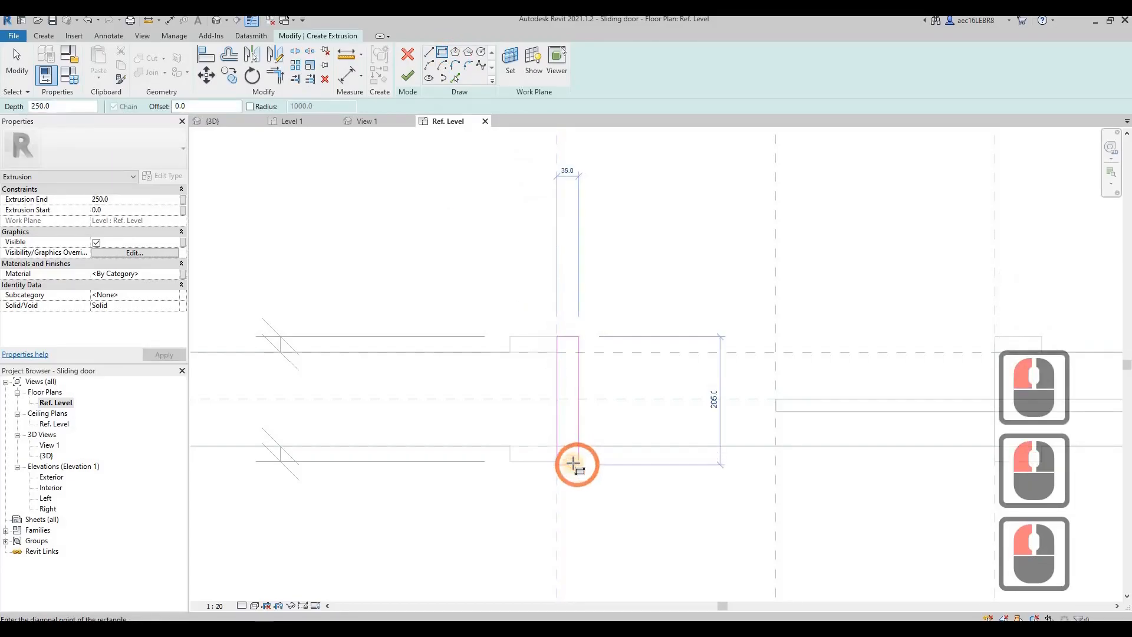
key("Escape")
key("Escape")
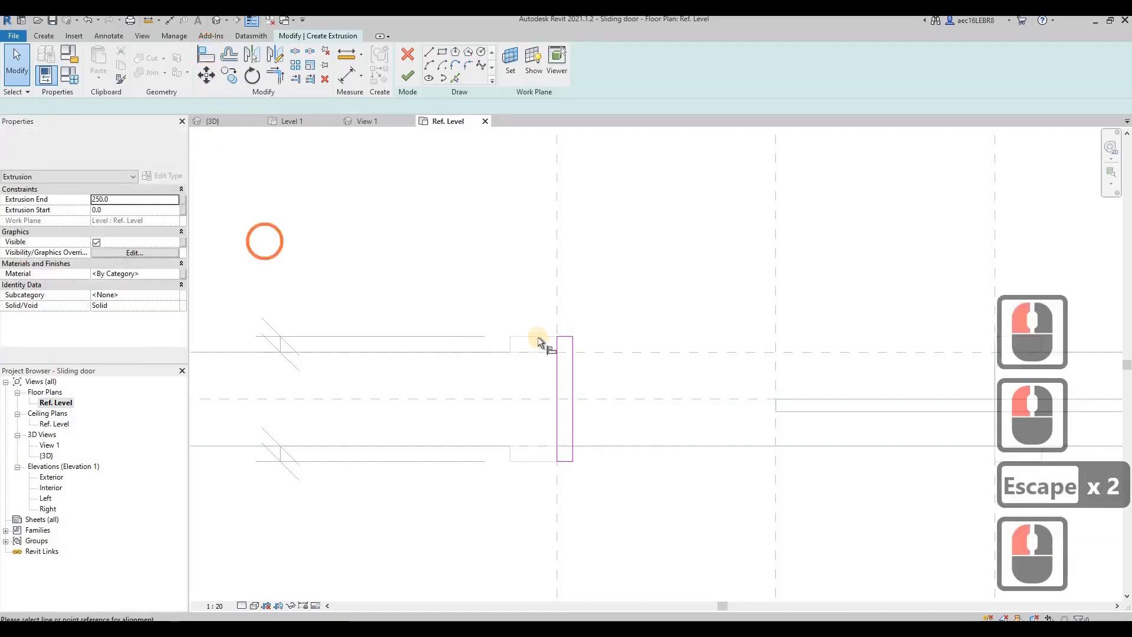
Align and lock the lining sketch's edges to the exterior and interior frame faces and the Left reference plane
left_click(538, 337)
left_click(563, 342)
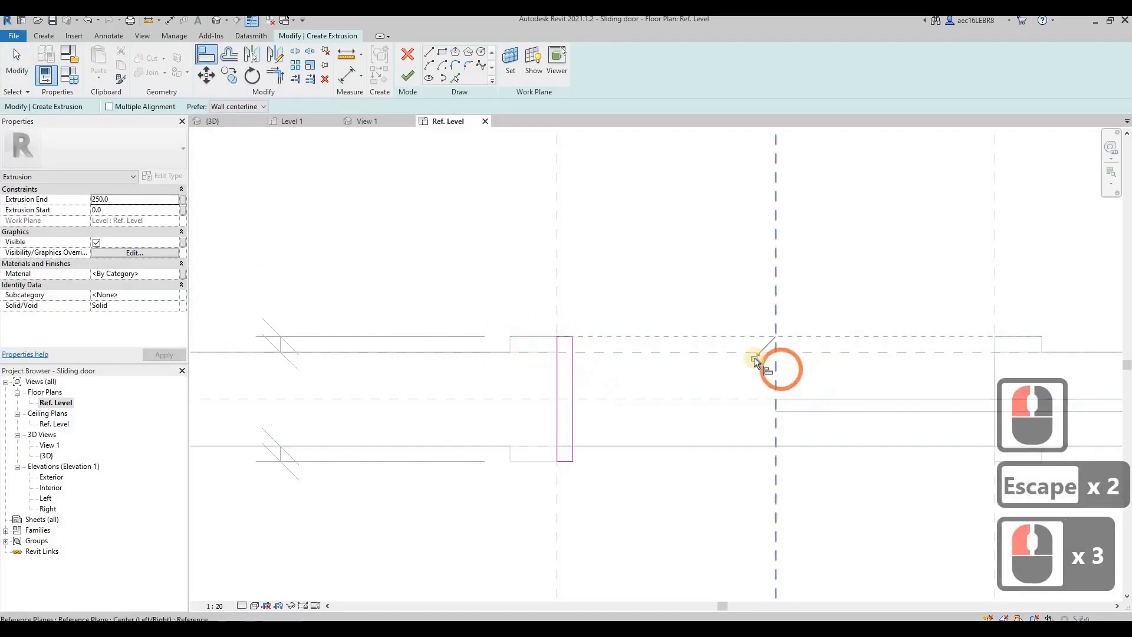
left_click(531, 462)
left_click(566, 462)
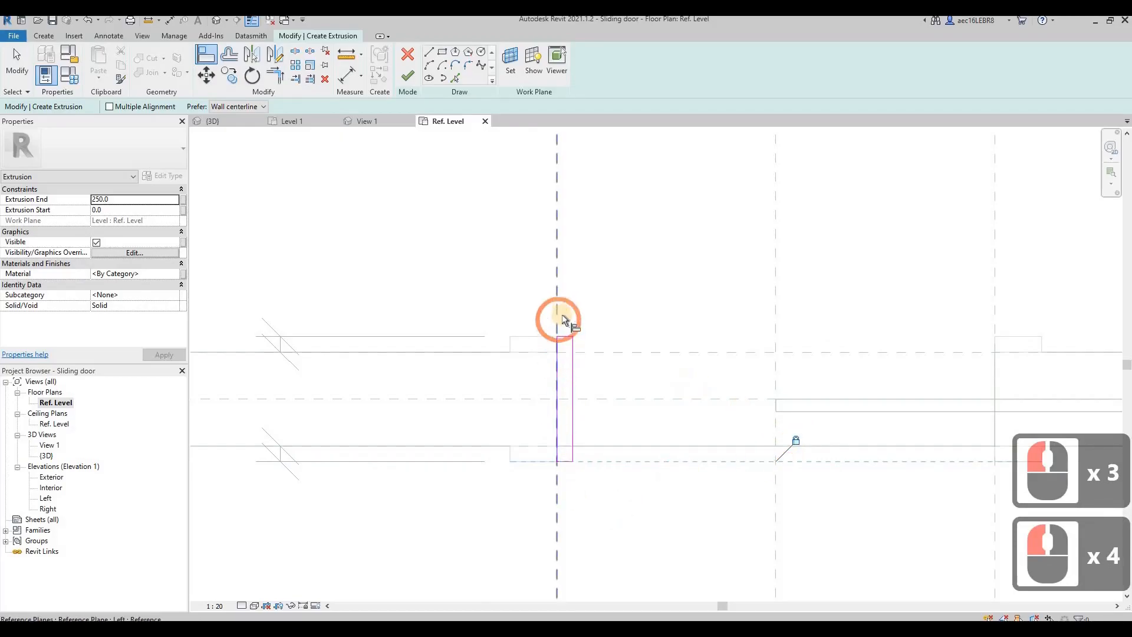
left_click(558, 362)
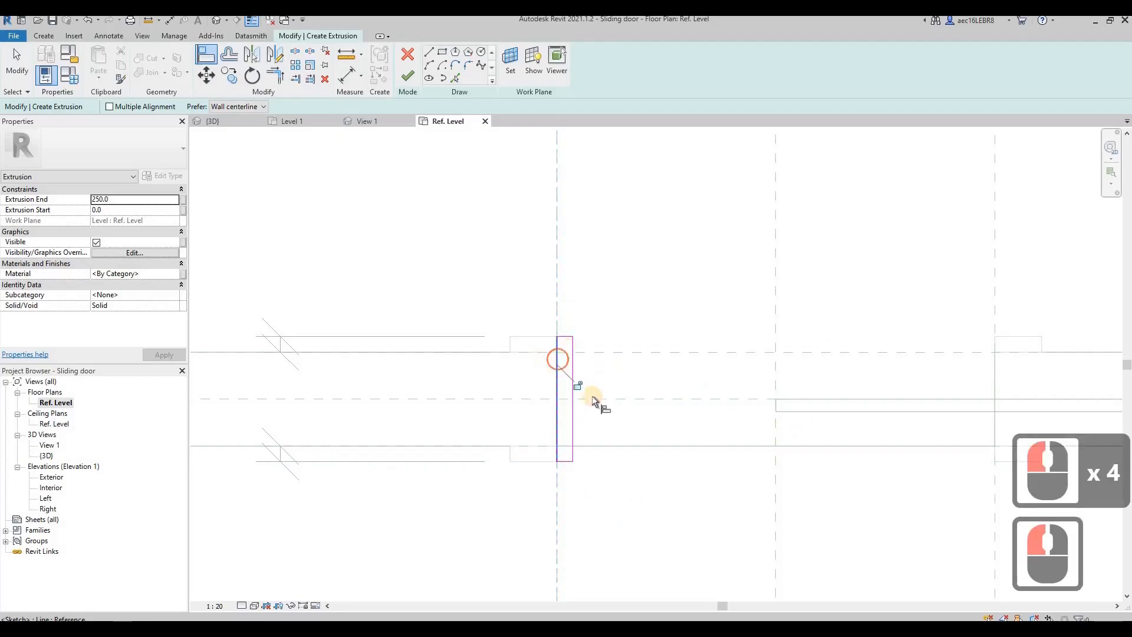
key("Escape")
key("Escape")
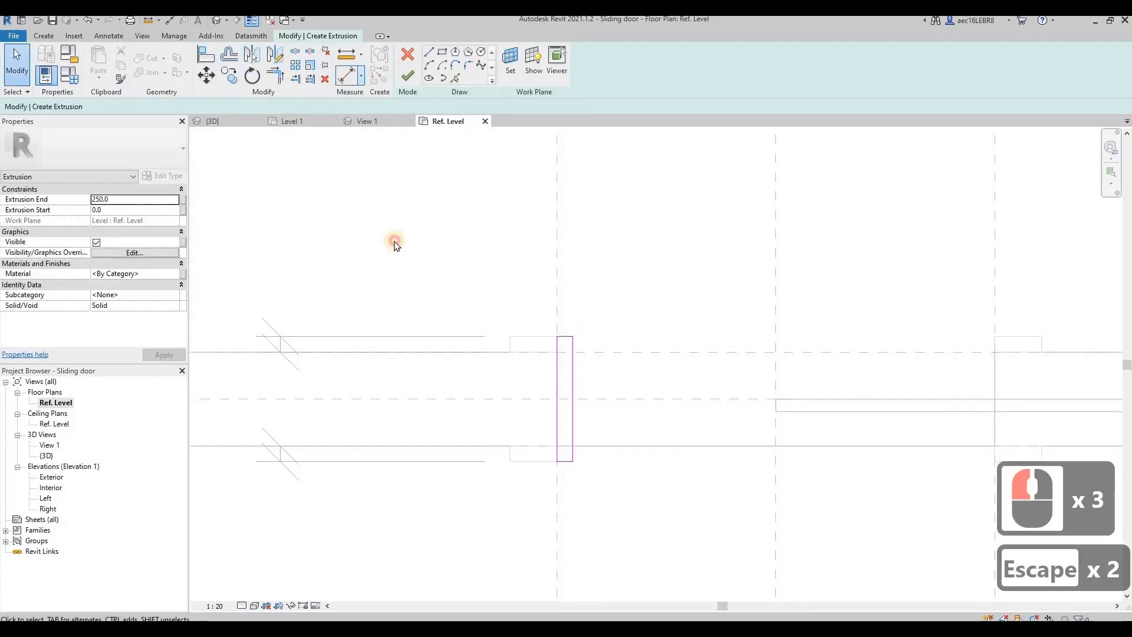
Add an aligned dimension across the lining sketch's thickness and lock it
left_click(346, 75)
left_click(561, 381)
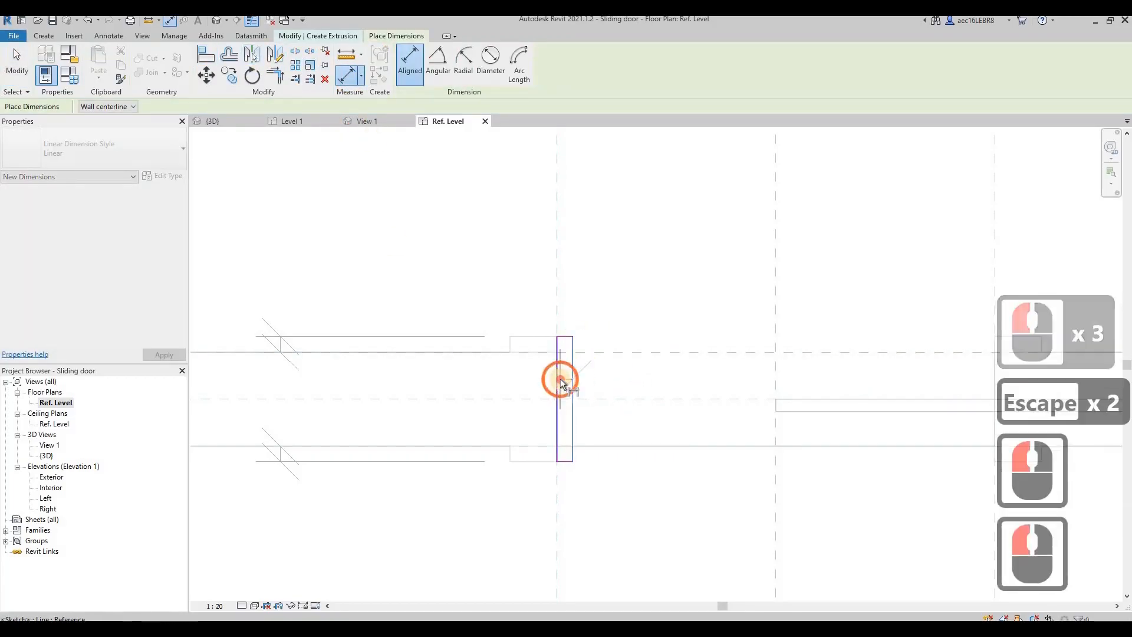
left_click(572, 380)
left_click(460, 272)
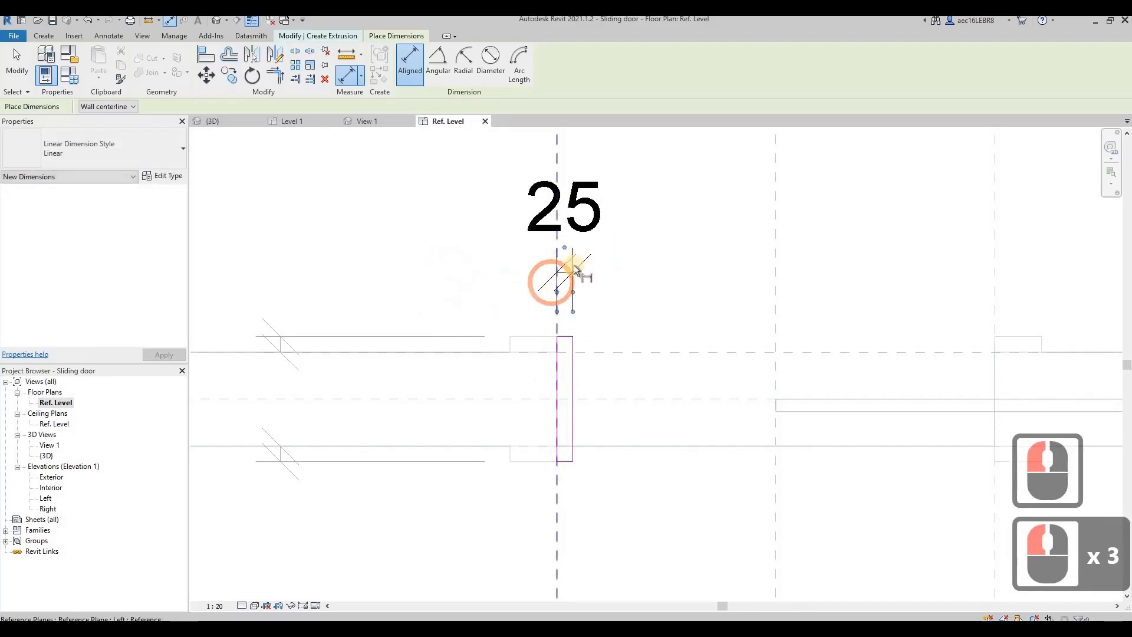
scroll(575, 268, "down", 2)
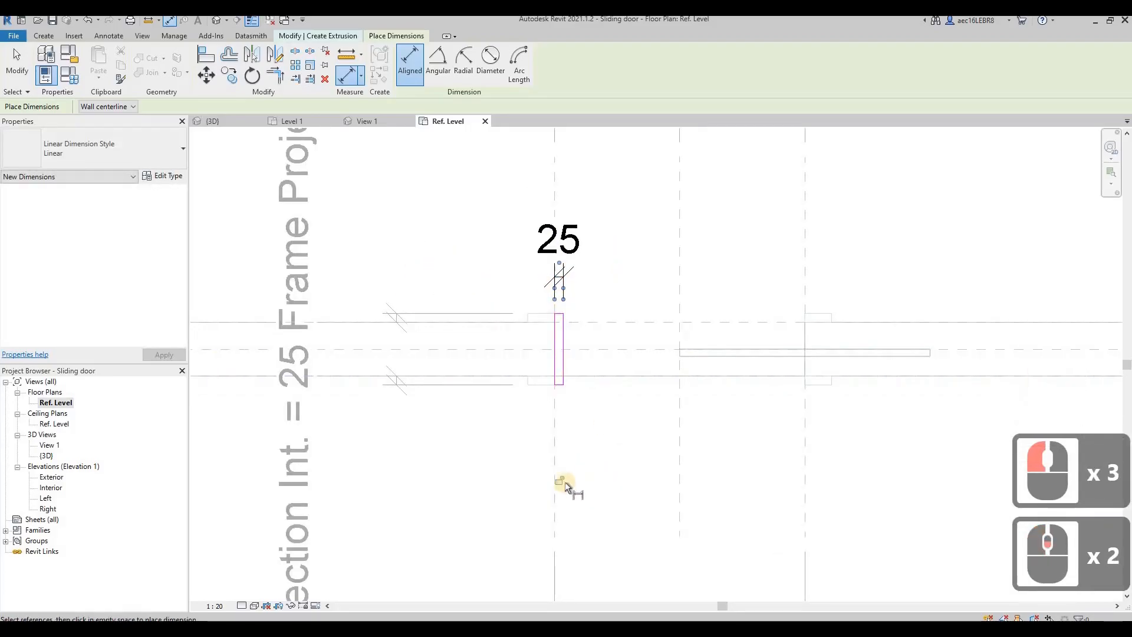
left_click(601, 475)
key("Escape")
key("Escape")
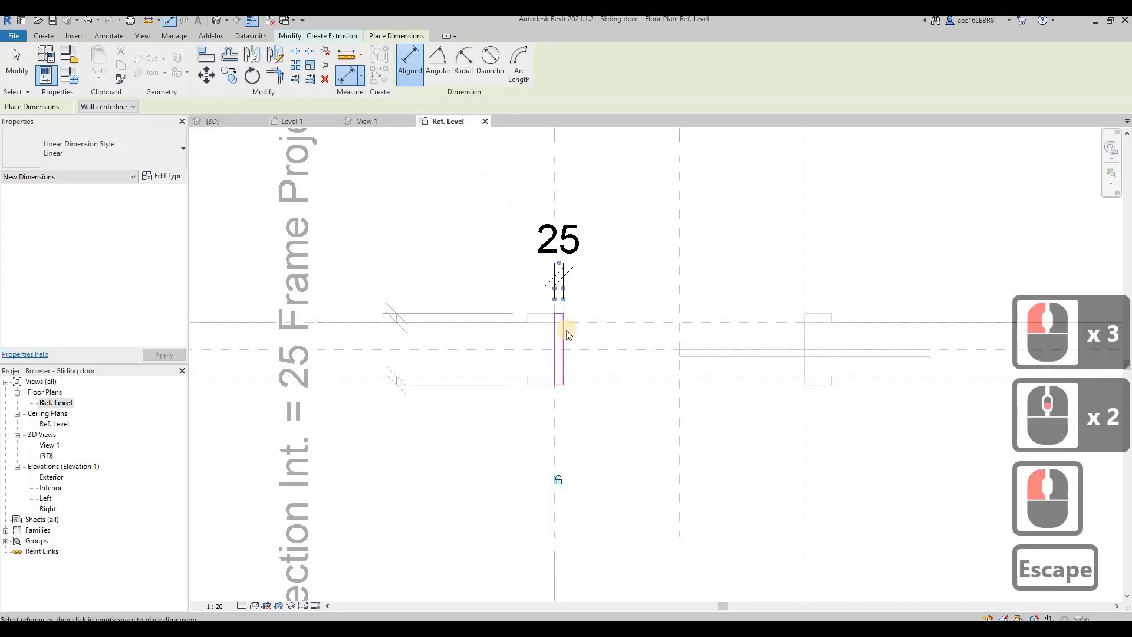
key("Escape")
Check the constraints on the lining sketch's inner edge and finish the extrusion
left_click(559, 337)
scroll(631, 462, "up", 1)
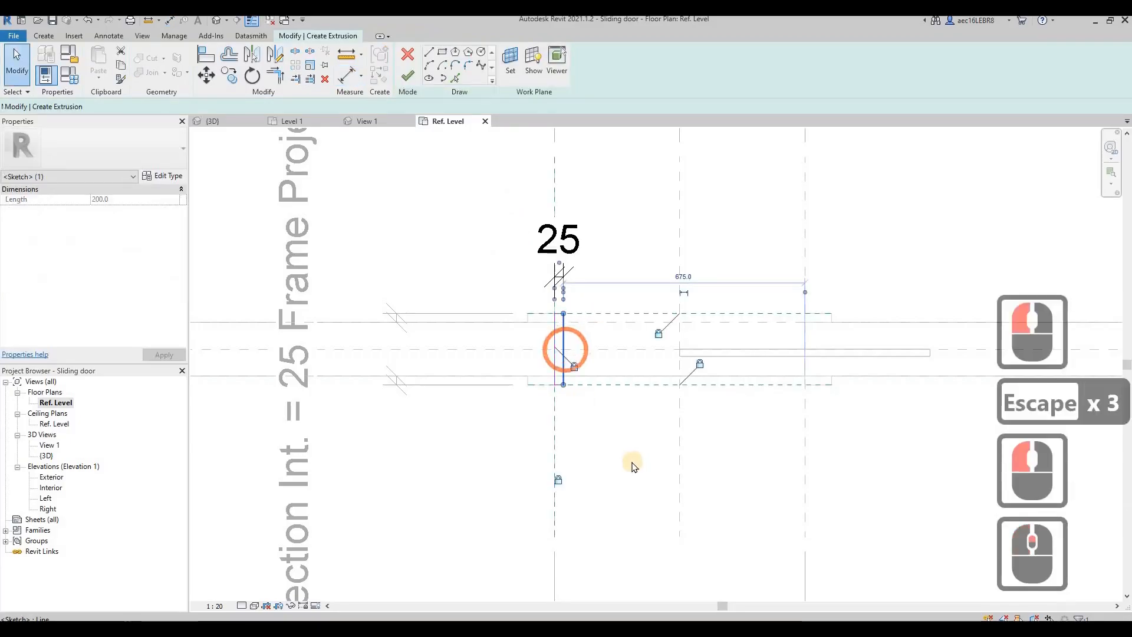
key("Escape")
left_click(407, 75)
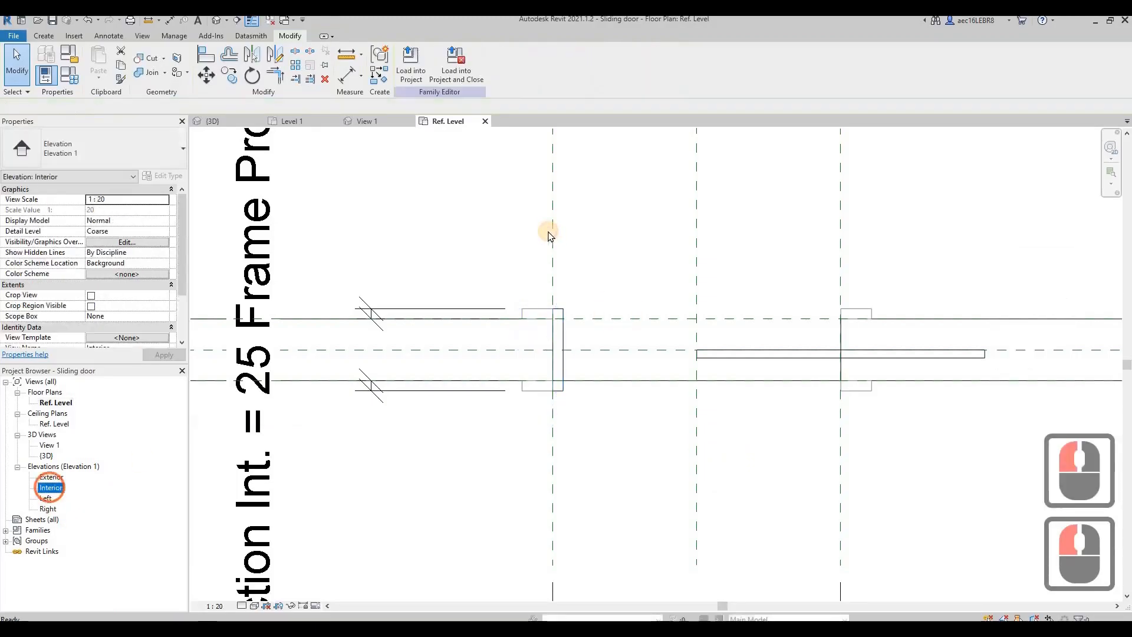
In the Interior elevation, align the jamb lining's upper end to the reference plane at the door head and lock it
double_click(50, 488)
scroll(637, 172, "up", 3)
scroll(636, 172, "up", 19)
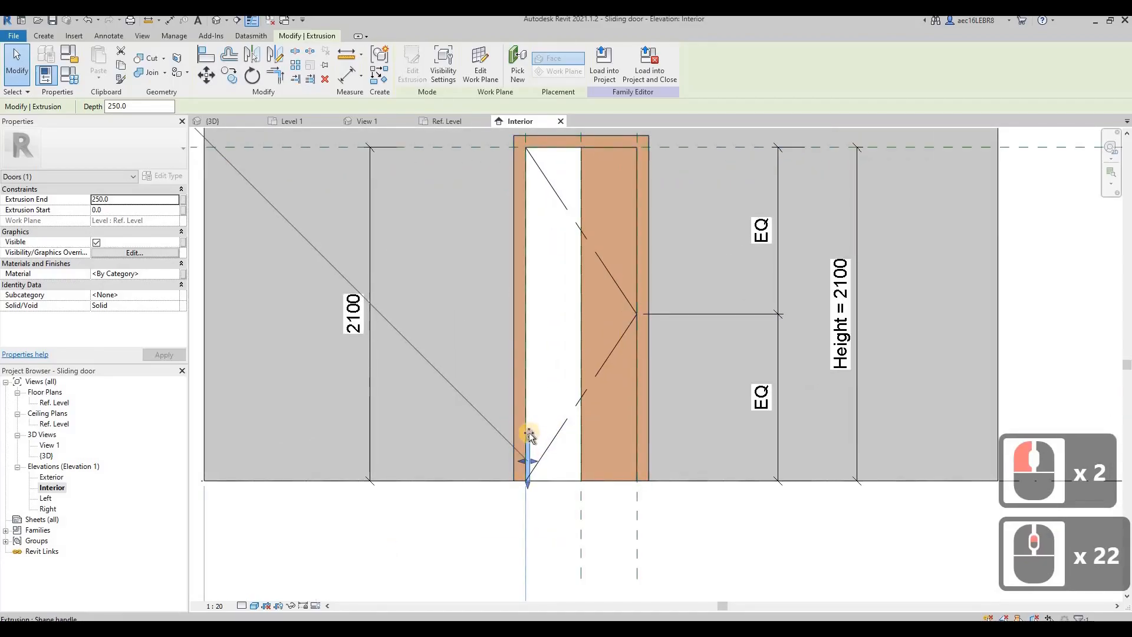
left_click_drag(529, 435, 548, 379)
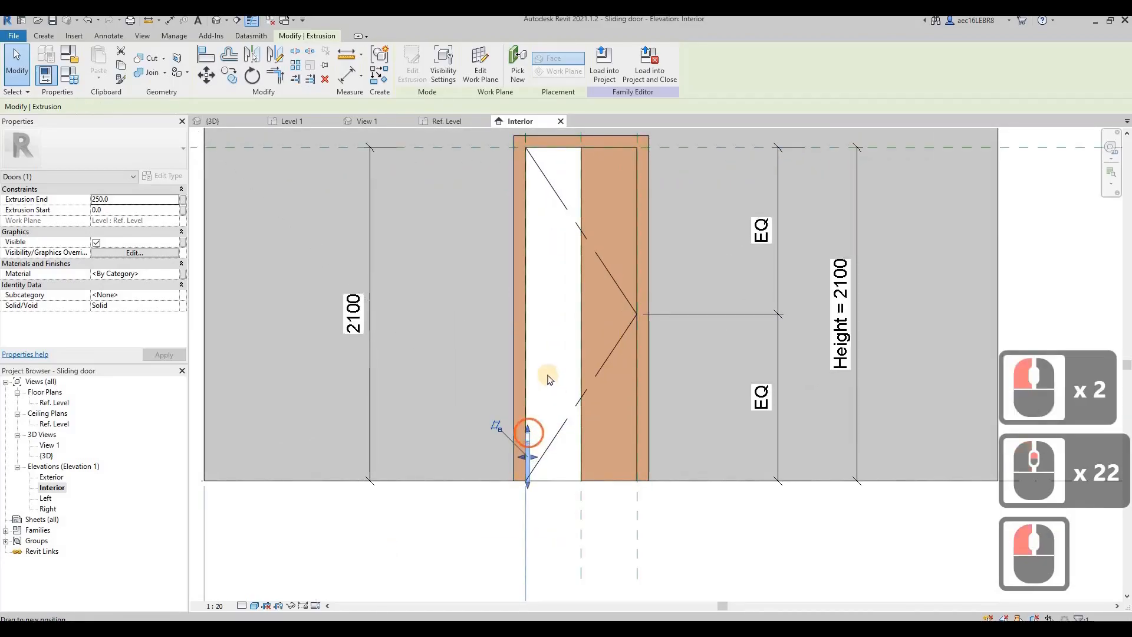
left_click(488, 146)
left_click(614, 438)
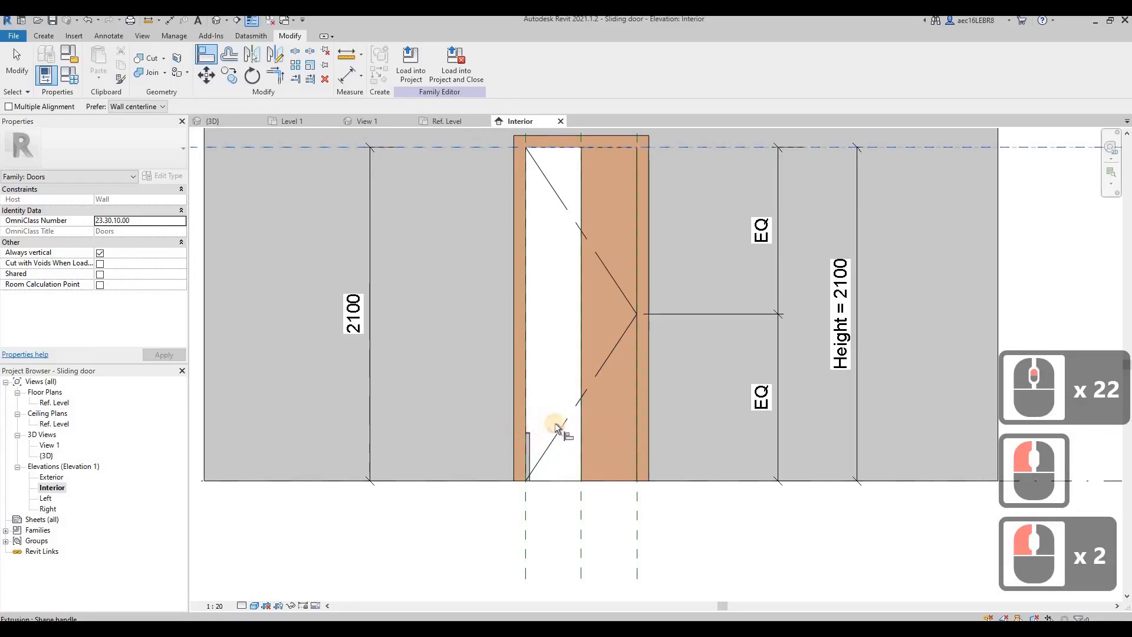
left_click(555, 423)
left_click(678, 169)
key("Escape")
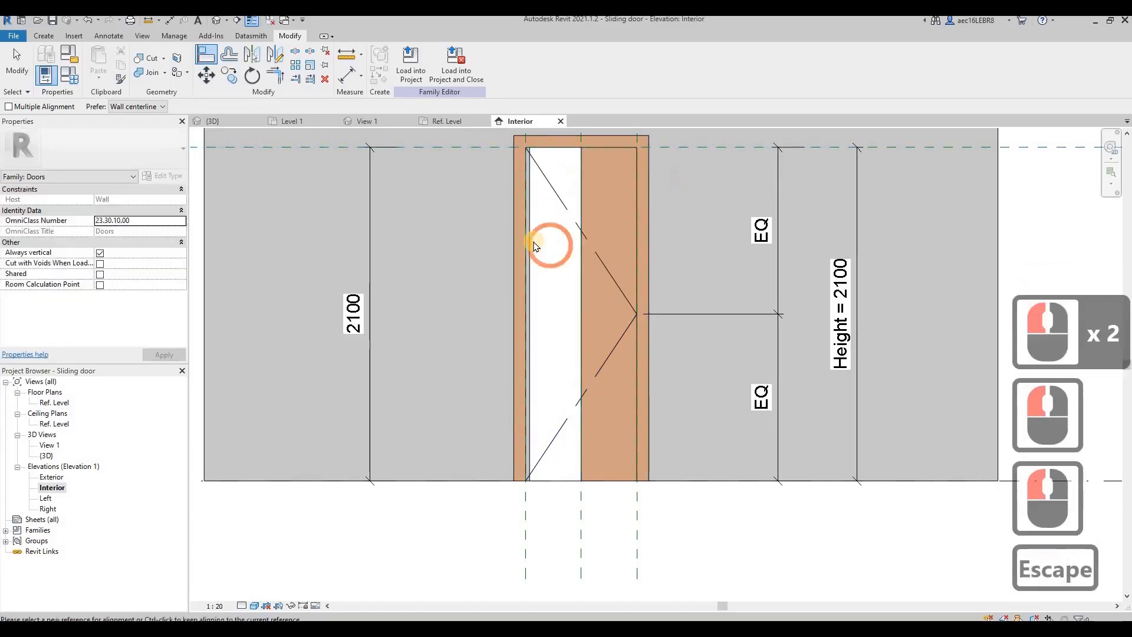
key("Escape")
Associate the jamb lining's Material with the Door material family parameter and clear the selection
left_click(533, 245)
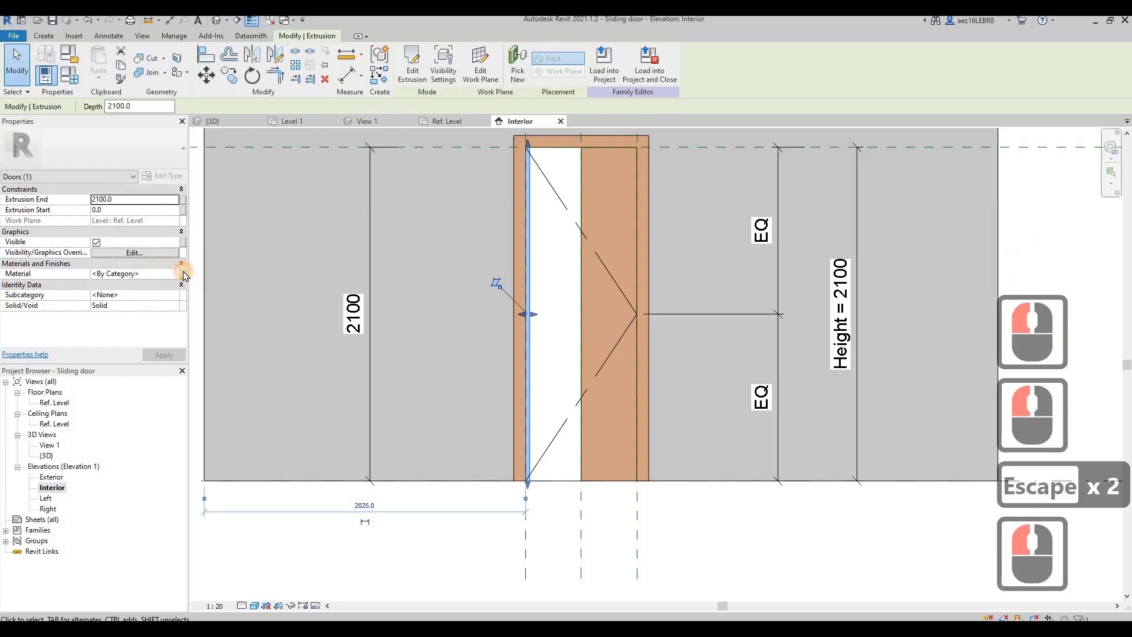
left_click(184, 274)
left_click(493, 289)
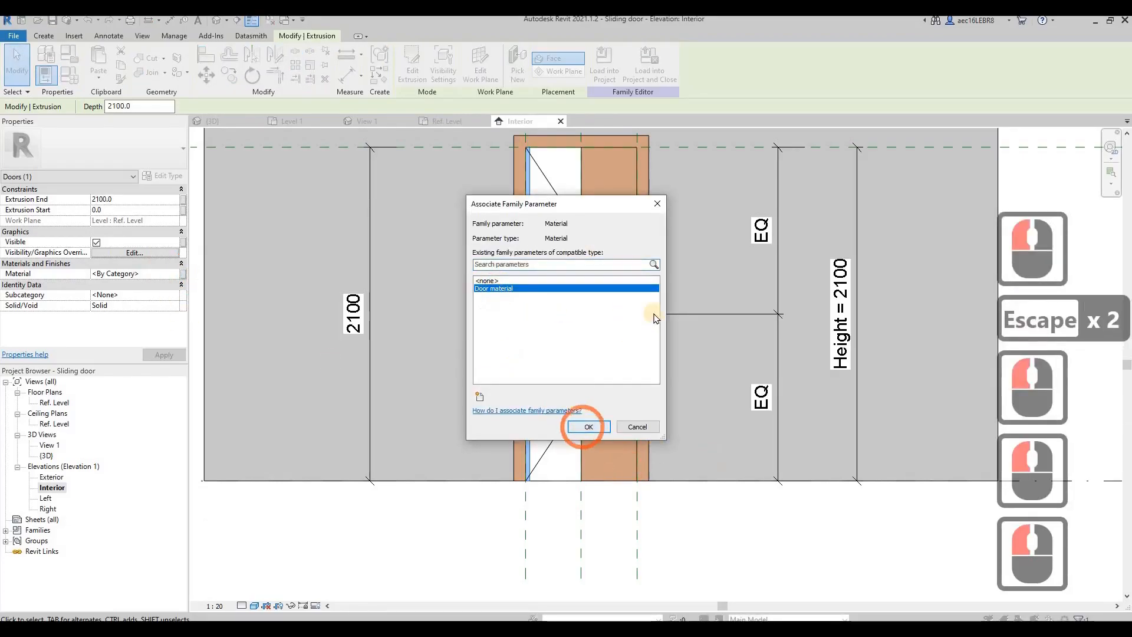
left_click(607, 262)
key("Escape")
key("Escape")
Save the family over Sliding door.rfa, load it into the project and close it, overwriting the existing version and its parameter values
left_click(466, 73)
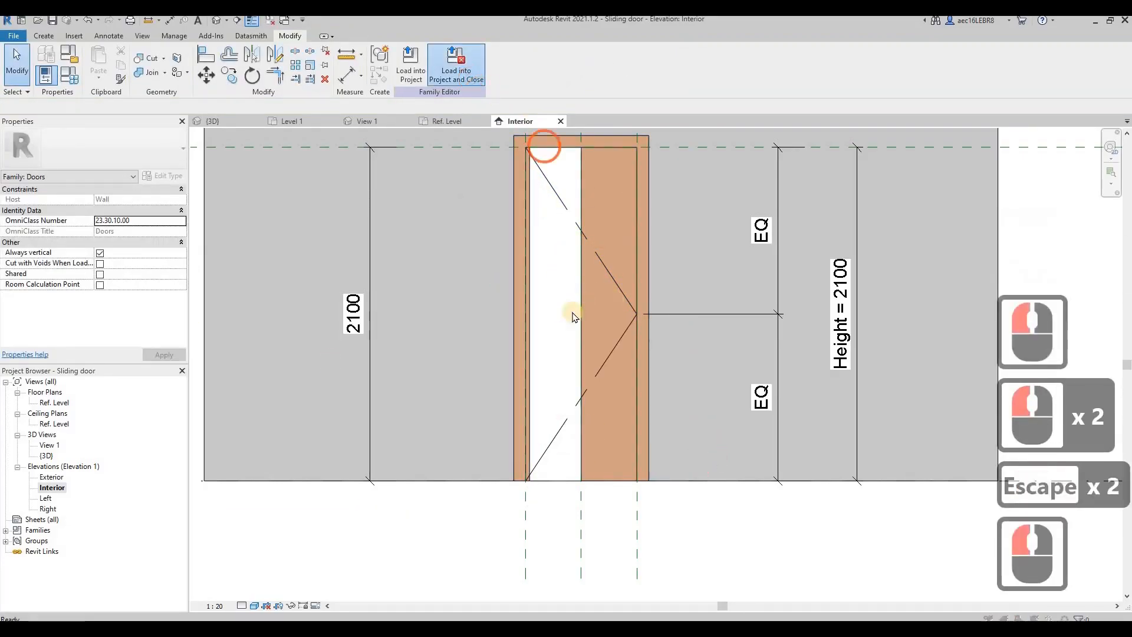
left_click(543, 324)
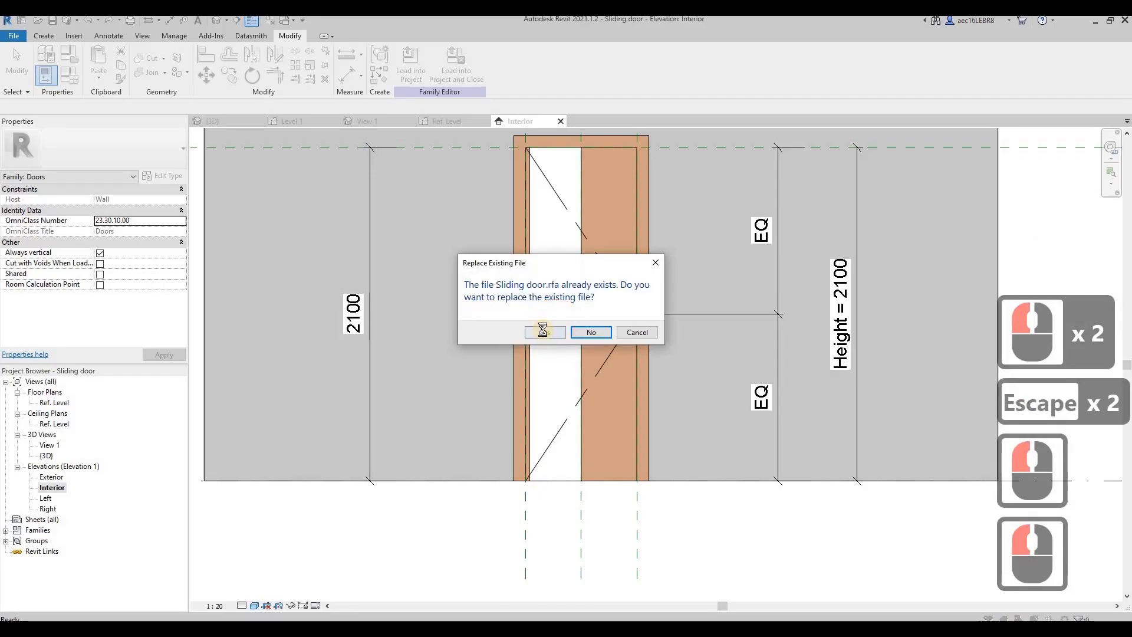
left_click(543, 332)
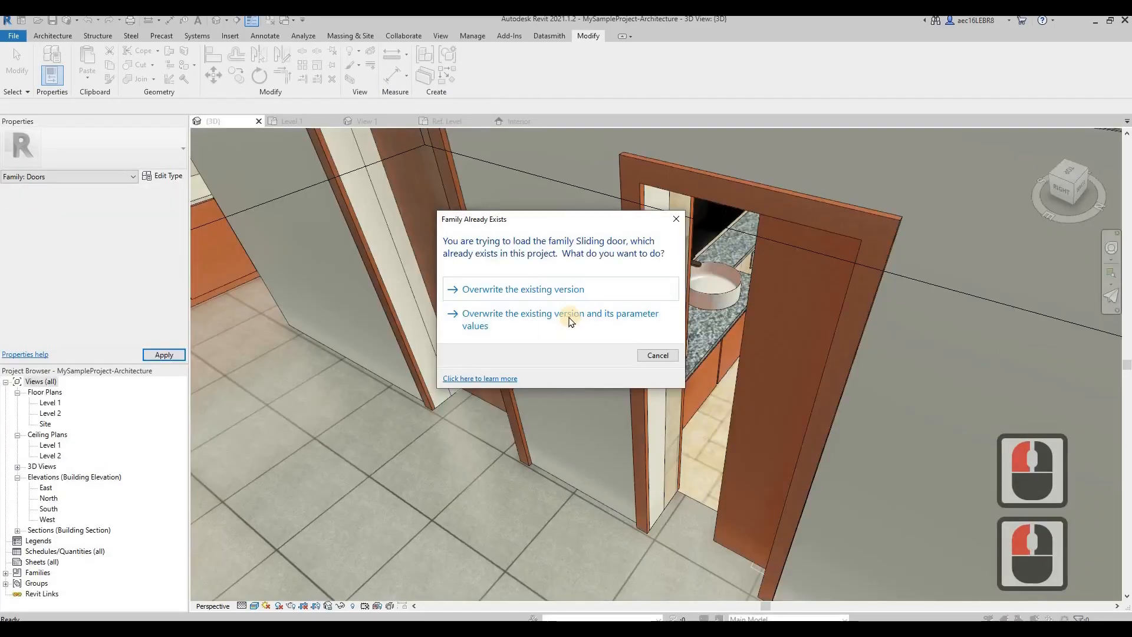
left_click(570, 321)
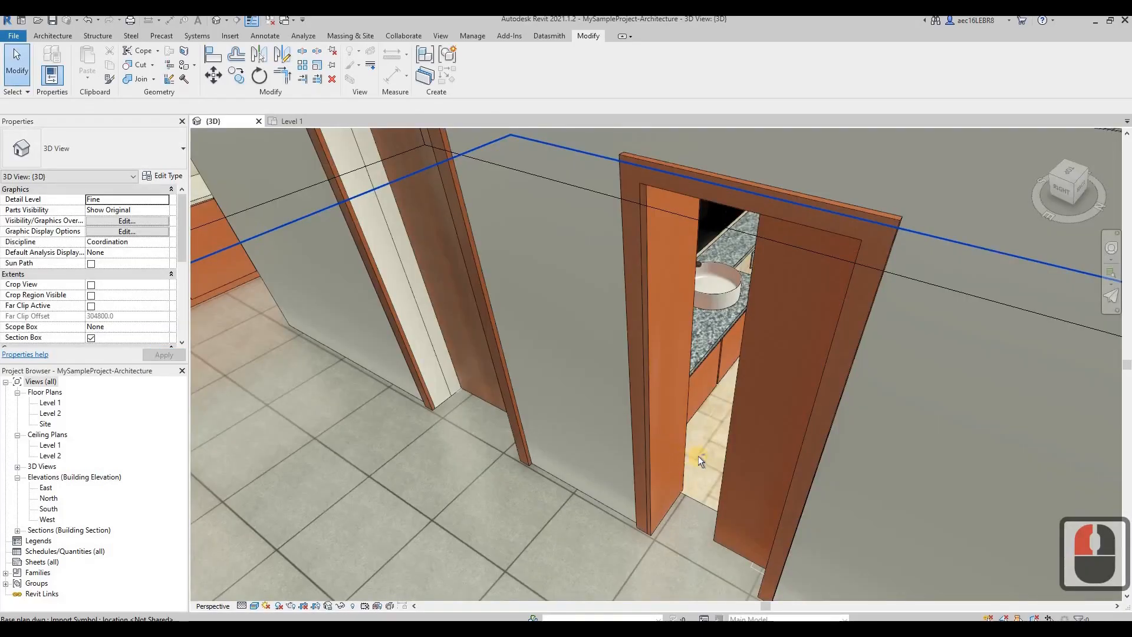
Examine the reloaded sliding door and its jamb lining from both sides of the wall in the 3D view
middle_click_drag(740, 465, 680, 350, "shift")
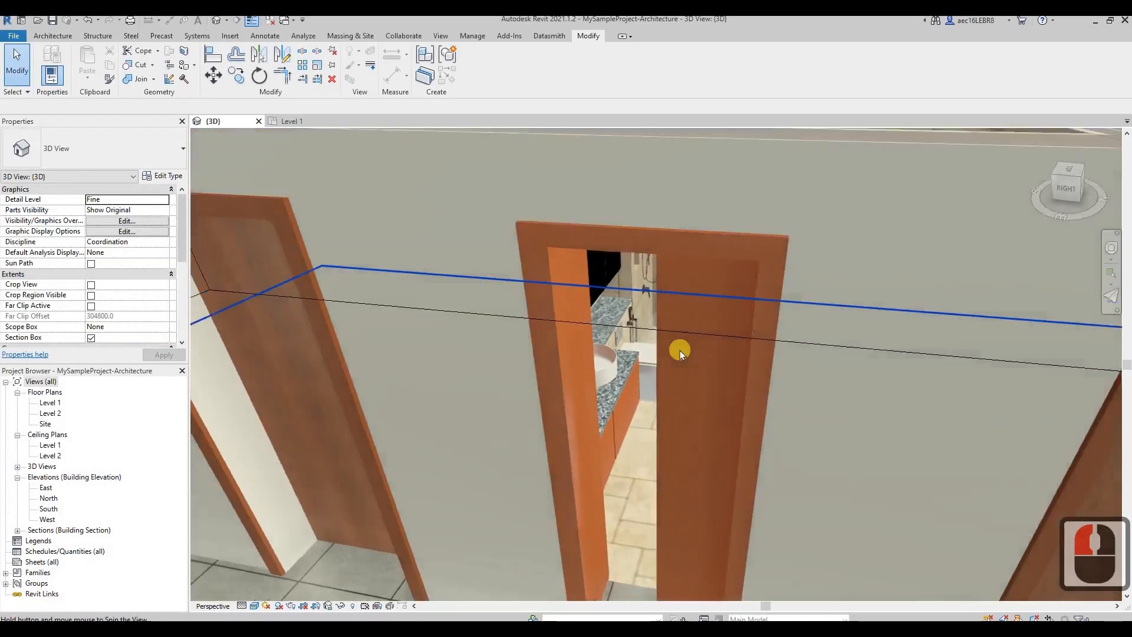
scroll(680, 350, "down", 5)
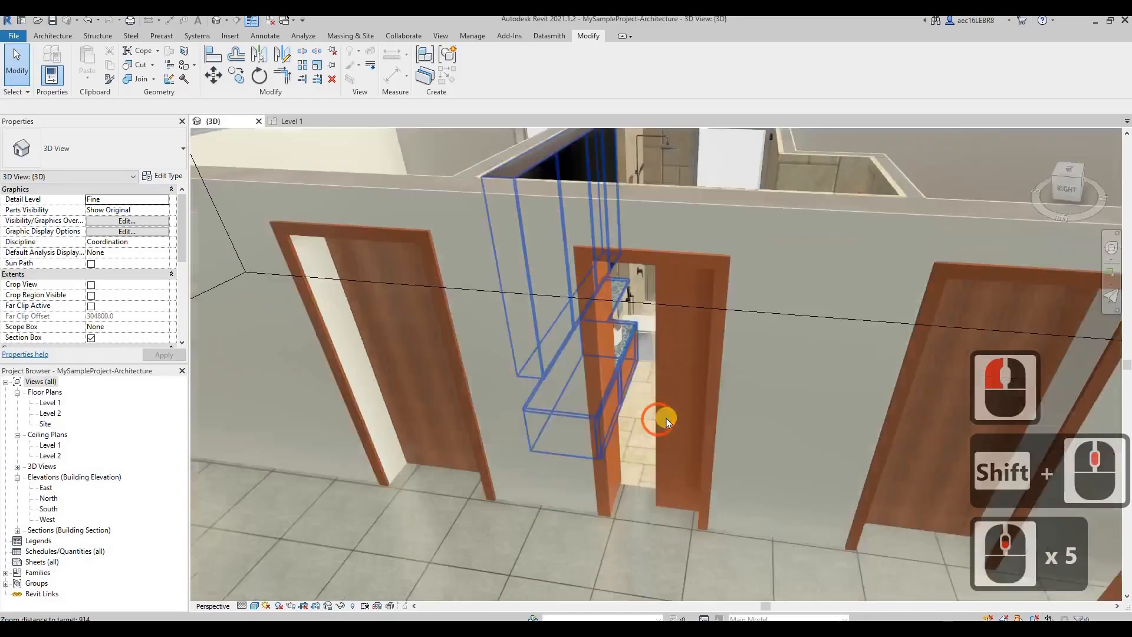
middle_click_drag(659, 420, 430, 576, "shift")
scroll(589, 452, "down", 4)
scroll(429, 576, "down", 6)
scroll(581, 376, "up", 17)
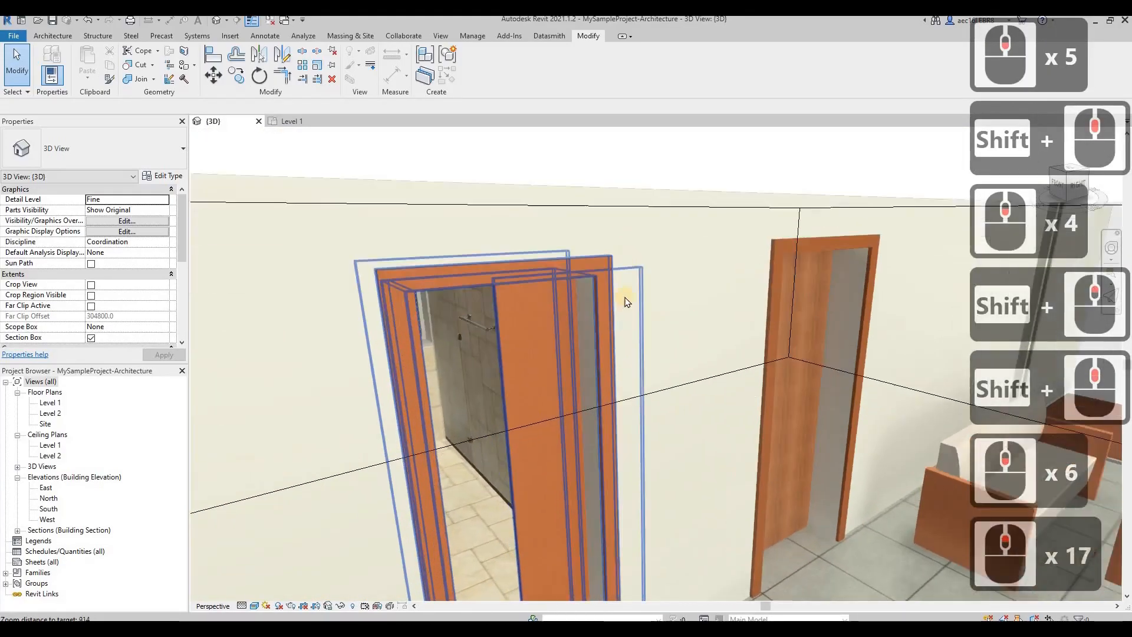
scroll(613, 291, "down", 3)
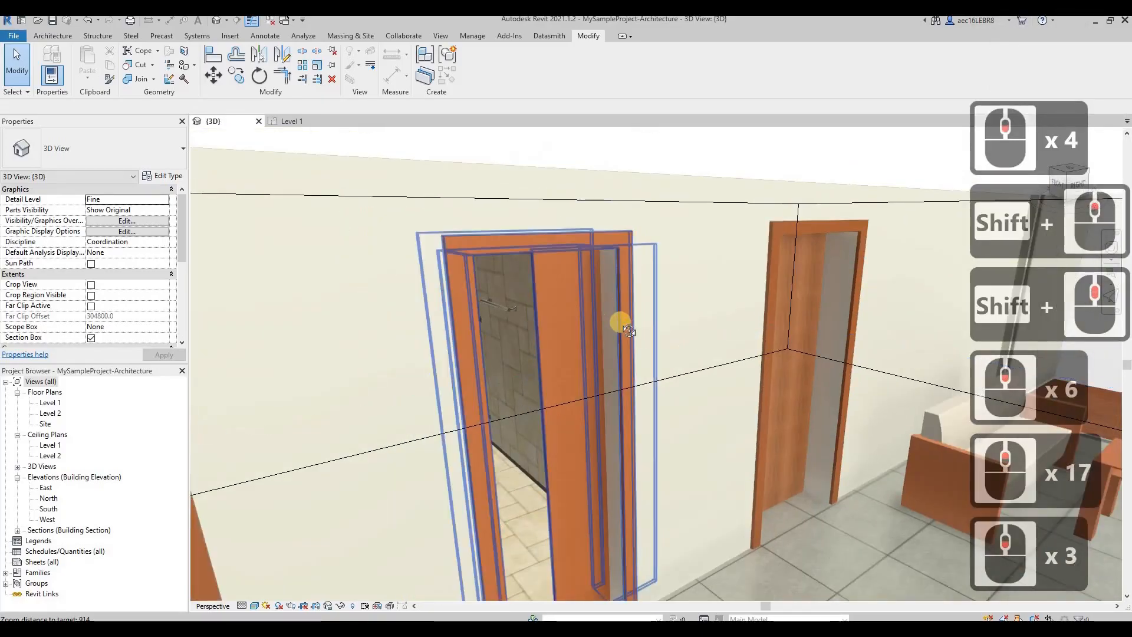
mouse_move(644, 336)
middle_mouse_down("shift")
mouse_move(642, 324)
mouse_move(515, 328)
mouse_move(631, 346)
middle_mouse_up("shift")
scroll(541, 341, "down", 8)
scroll(470, 276, "up", 5)
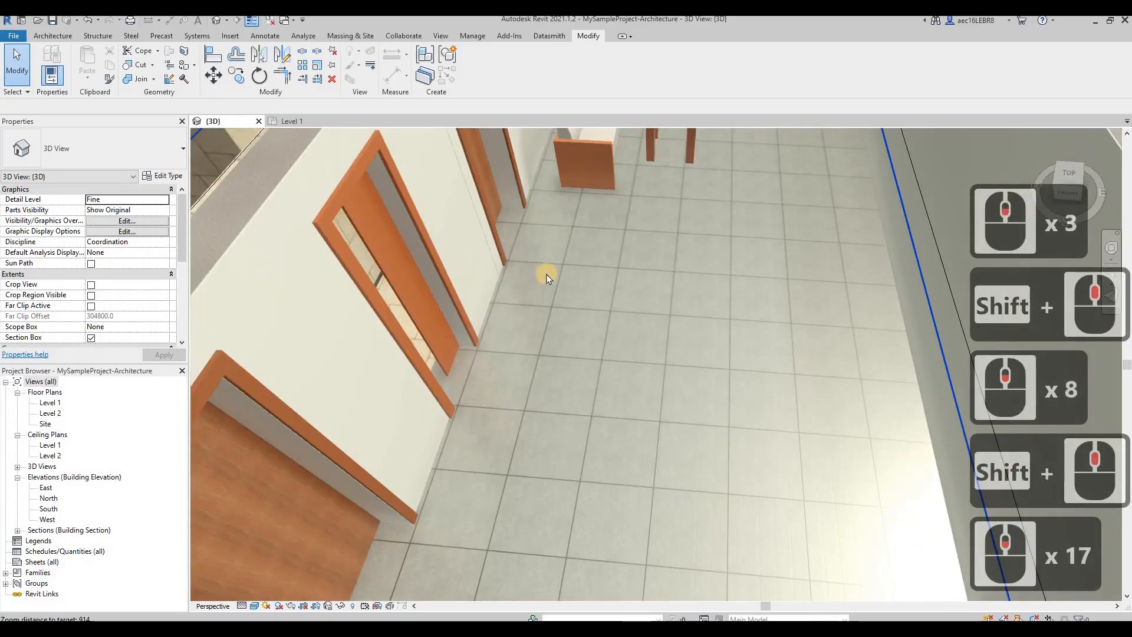
Review the sliding door alongside the neighbouring doors and rooms from several angles across the 3D model
scroll(547, 274, "down", 20)
left_click(549, 280)
middle_click_drag(533, 267, 640, 254, "shift")
key("Escape")
key("Escape")
middle_click_drag(671, 306, 490, 217, "shift")
scroll(613, 268, "up", 8)
middle_click_drag(613, 269, 762, 334, "shift")
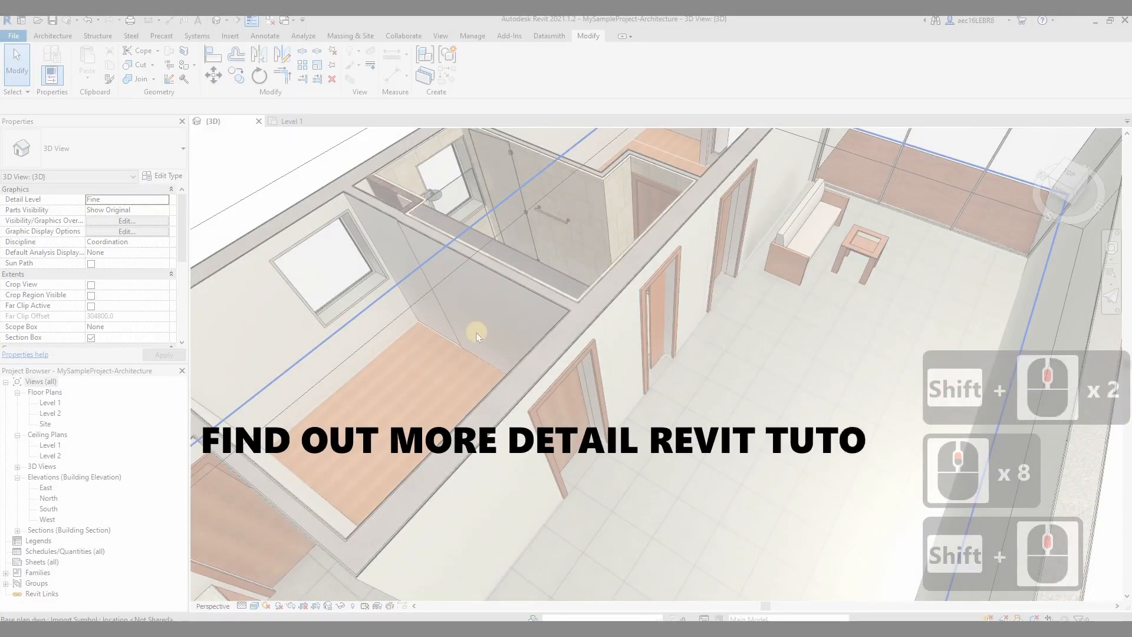
scroll(678, 265, "down", 4)
scroll(706, 278, "up", 14)
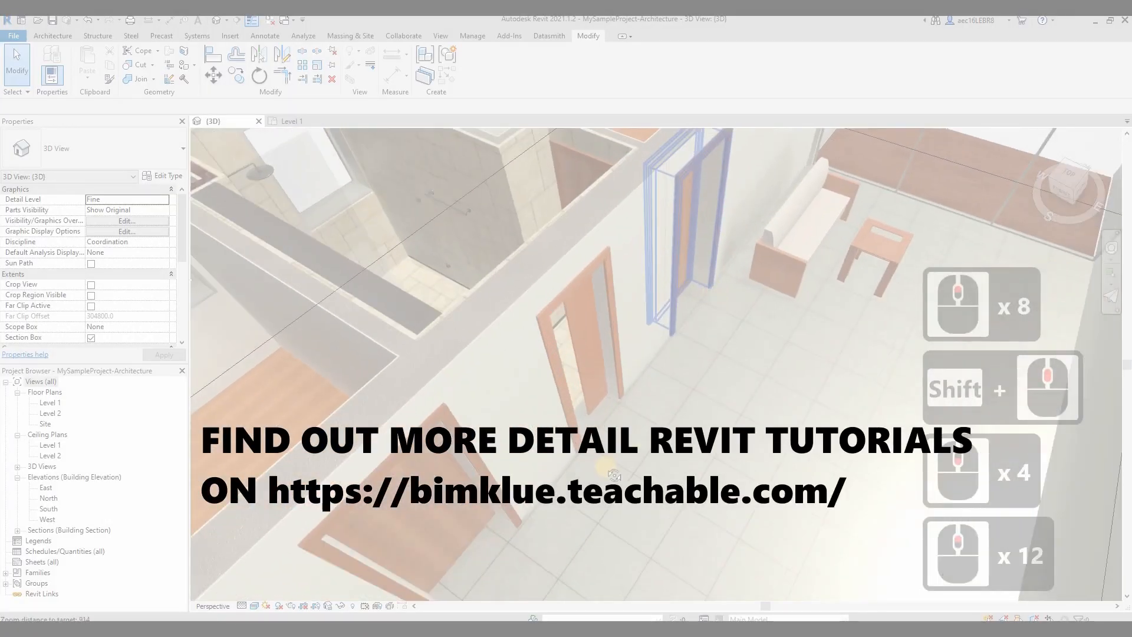
middle_click_drag(506, 465, 614, 408, "shift")
scroll(613, 407, "down", 5)
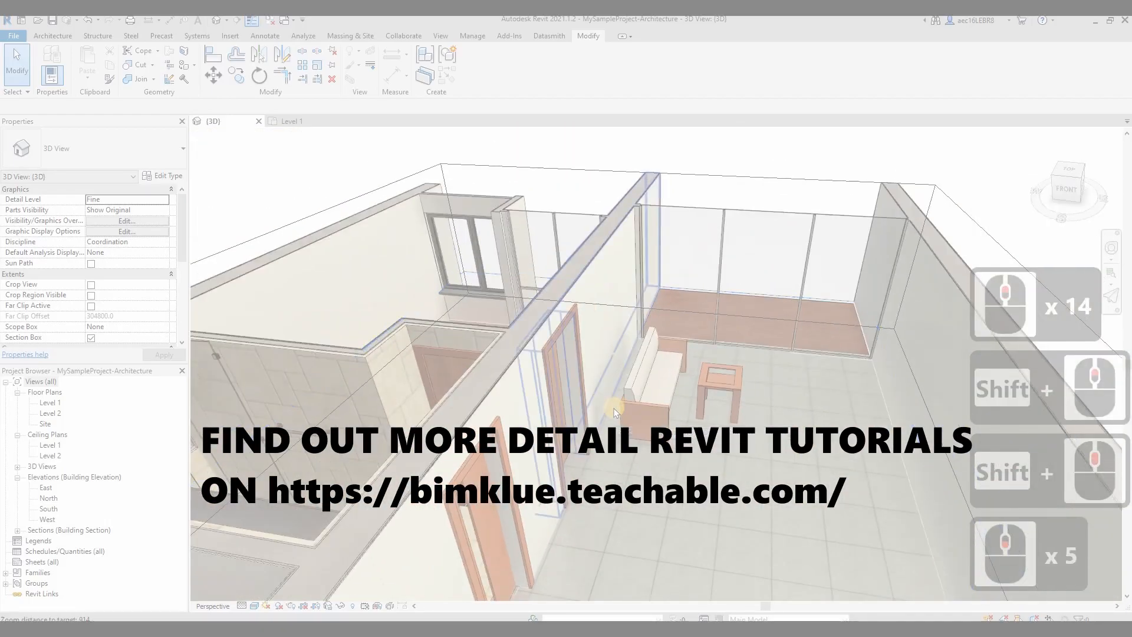